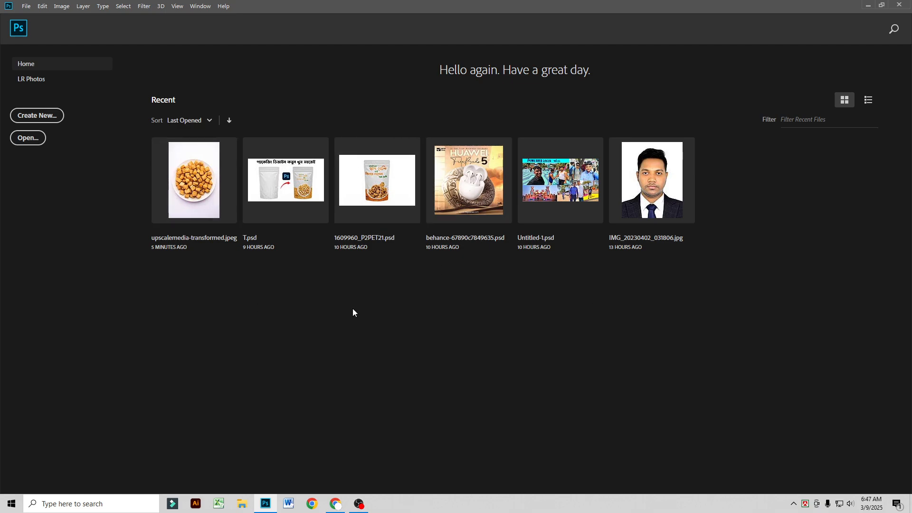
Step: Create a new document 2400 × 2400 pixels at 300 pixels/inch in RGB Color with a white background
{"action": "left_click", "coordinate": [27, 6]}
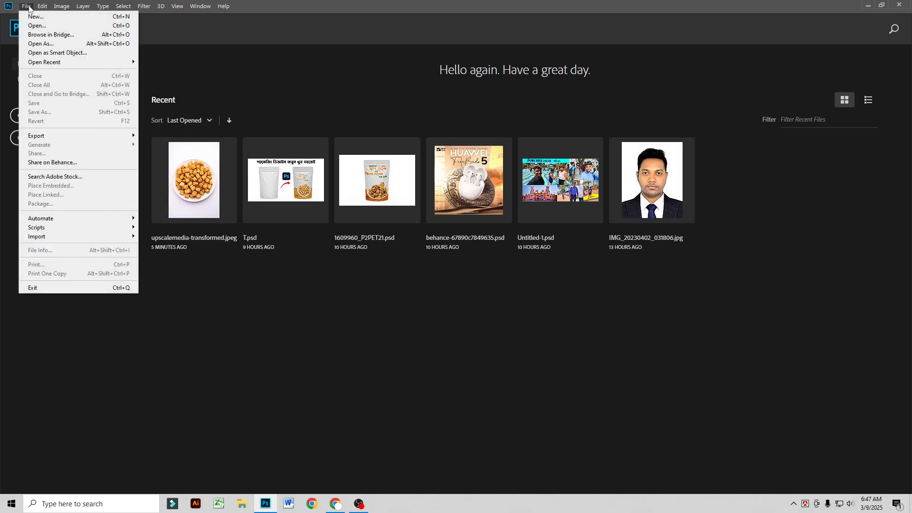
{"action": "left_click", "coordinate": [36, 16]}
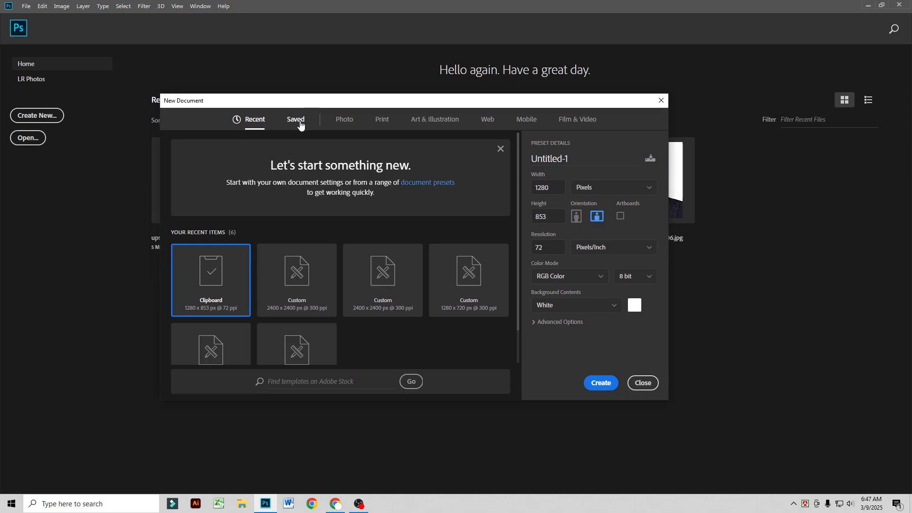
{"action": "double_click", "coordinate": [556, 189]}
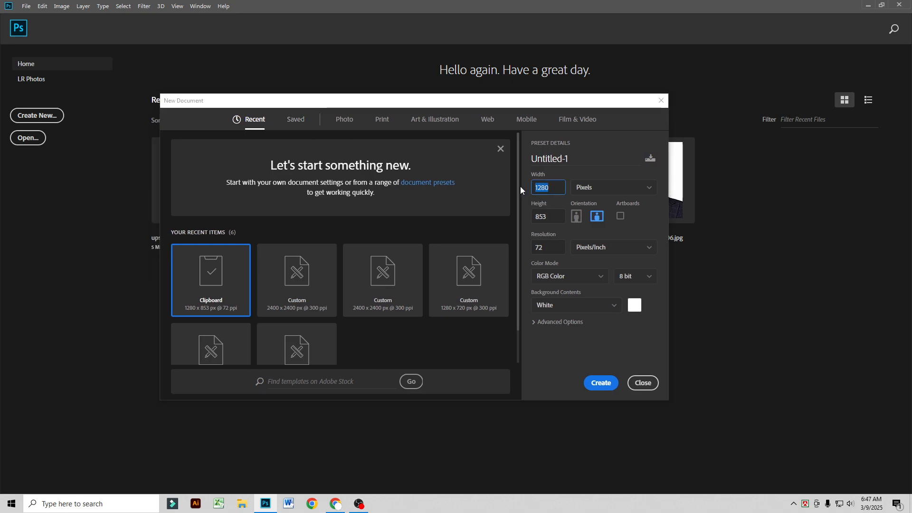
{"action": "type", "text": "2400"}
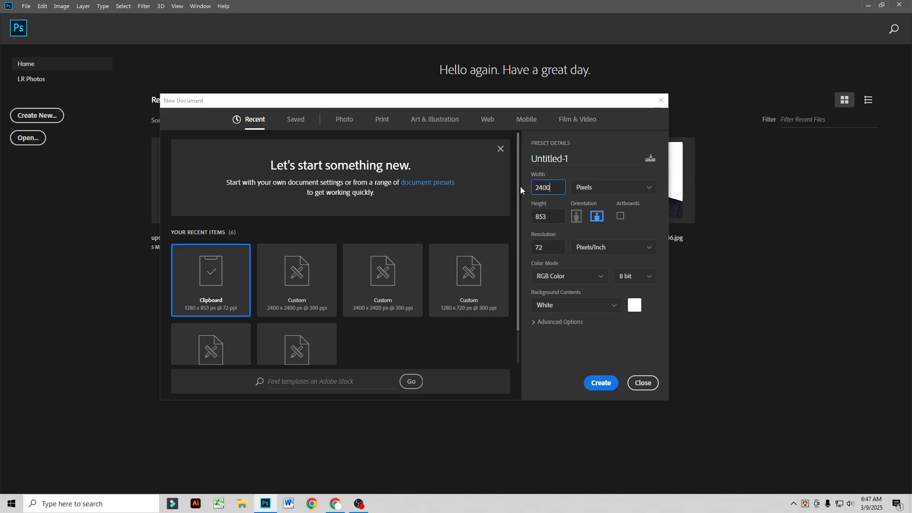
{"action": "double_click", "coordinate": [561, 214]}
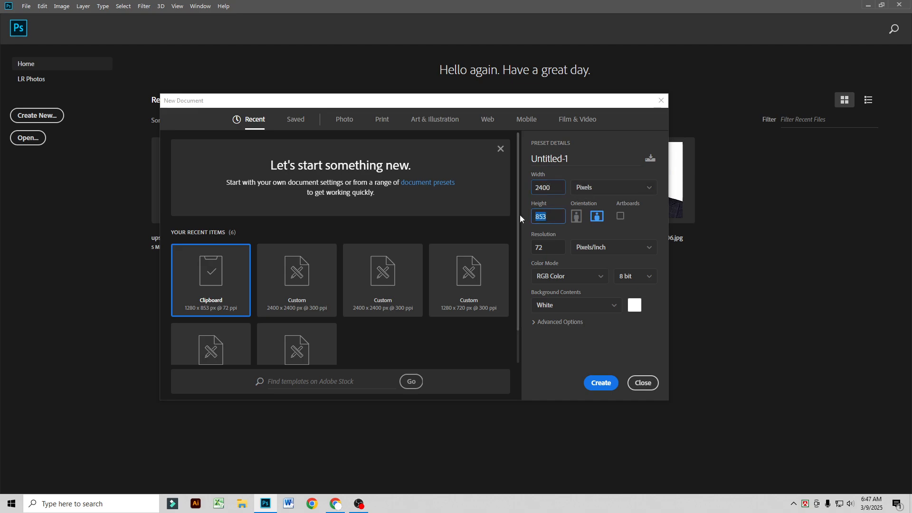
{"action": "type", "text": "2400"}
{"action": "double_click", "coordinate": [545, 249]}
{"action": "type", "text": "300"}
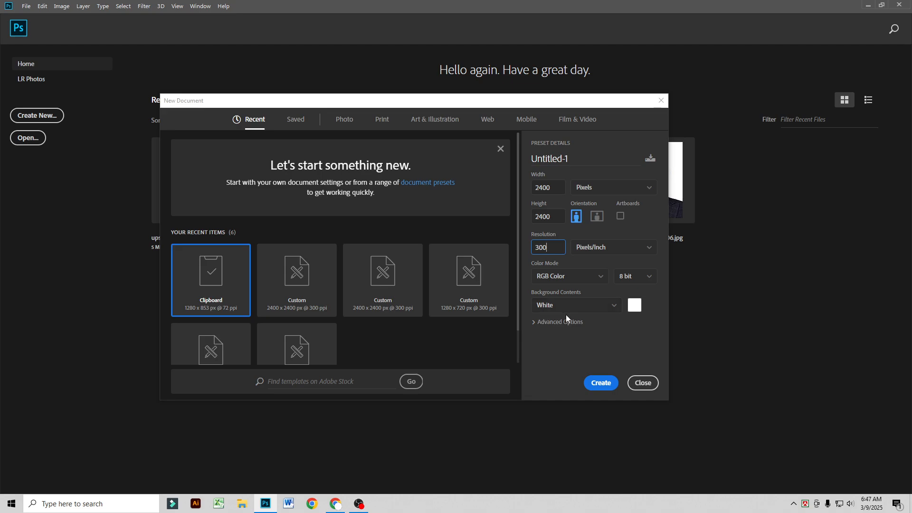
{"action": "left_click", "coordinate": [601, 384]}
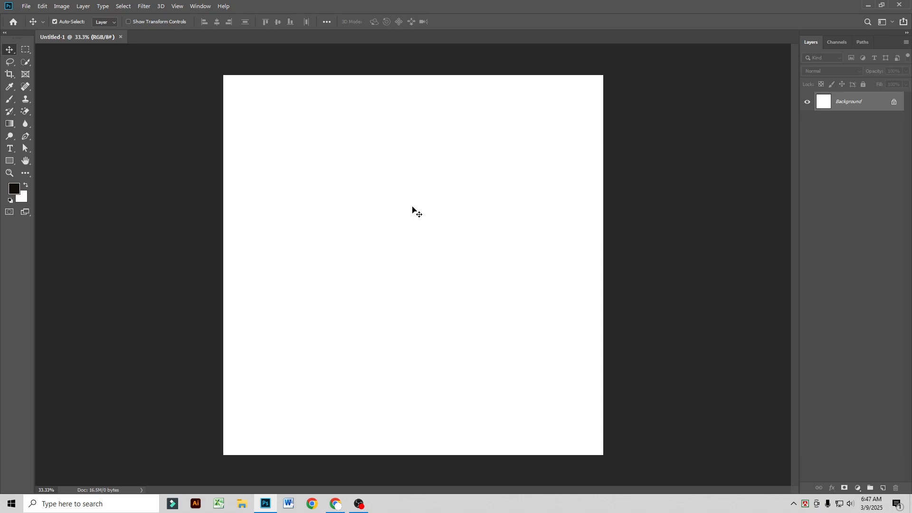
Step: Show the rulers and place four margin guides, each about 0.4 in inside an edge of the canvas
{"action": "key", "text": "ctrl"}
{"action": "key", "text": "ctrl+r"}
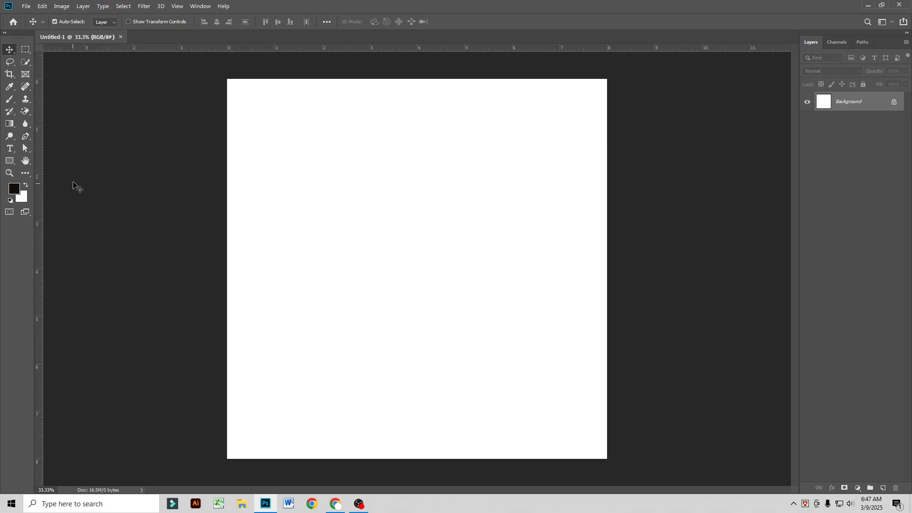
{"action": "left_click_drag", "start_coordinate": [40, 152], "coordinate": [242, 167]}
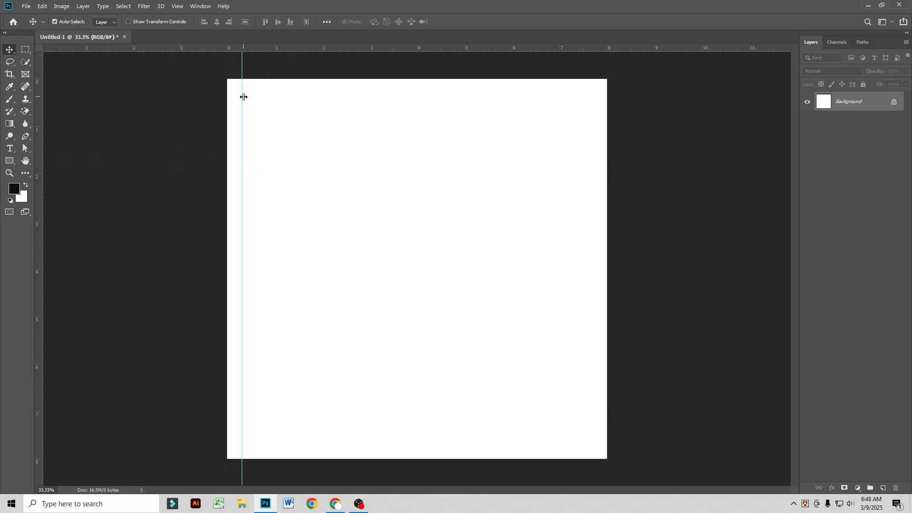
{"action": "left_click_drag", "start_coordinate": [242, 96], "coordinate": [245, 96]}
{"action": "left_click_drag", "start_coordinate": [292, 48], "coordinate": [284, 98]}
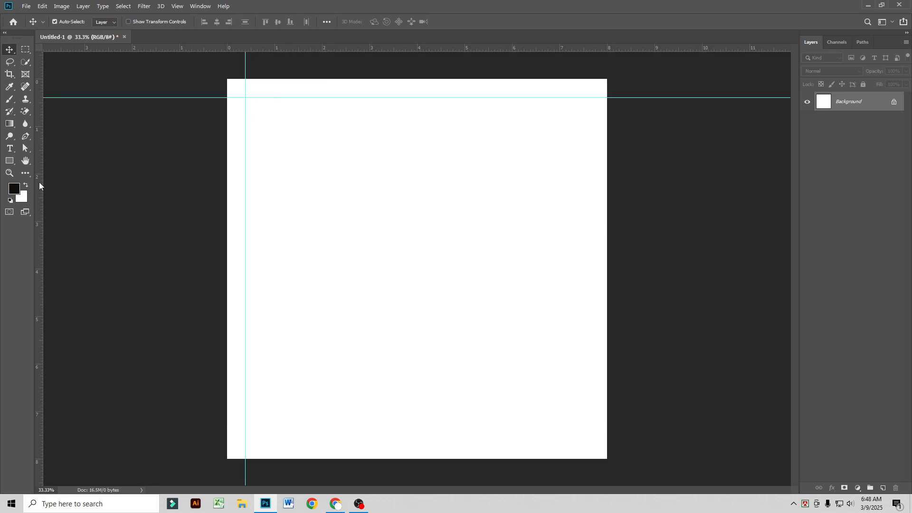
{"action": "left_click_drag", "start_coordinate": [39, 188], "coordinate": [589, 204]}
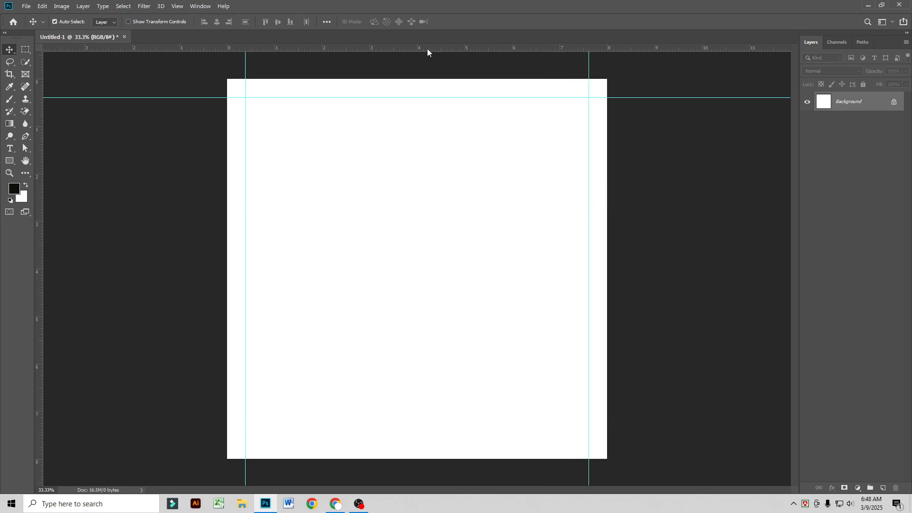
{"action": "left_click_drag", "start_coordinate": [428, 49], "coordinate": [418, 439]}
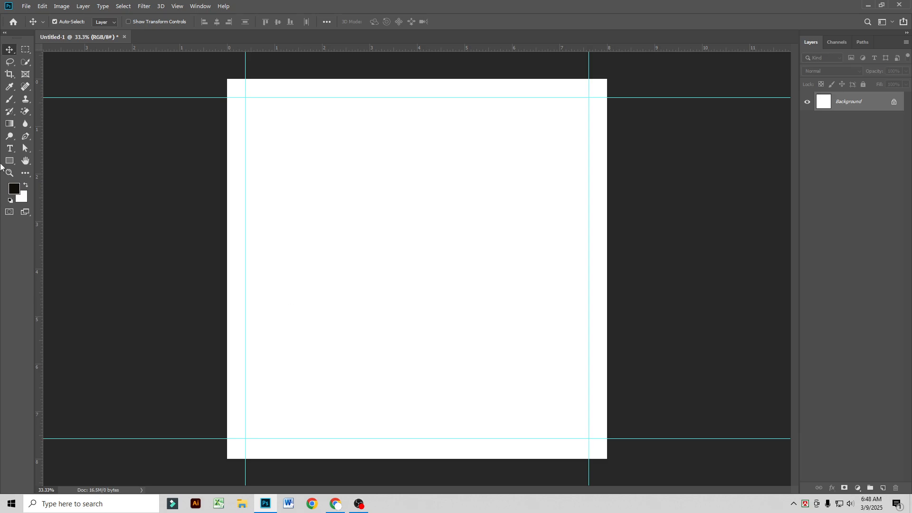
Step: Draw a dark green rectangle about 2721 × 792 px across the bottom of the canvas, extending past its edges
{"action": "left_click_drag", "start_coordinate": [10, 161], "coordinate": [51, 168]}
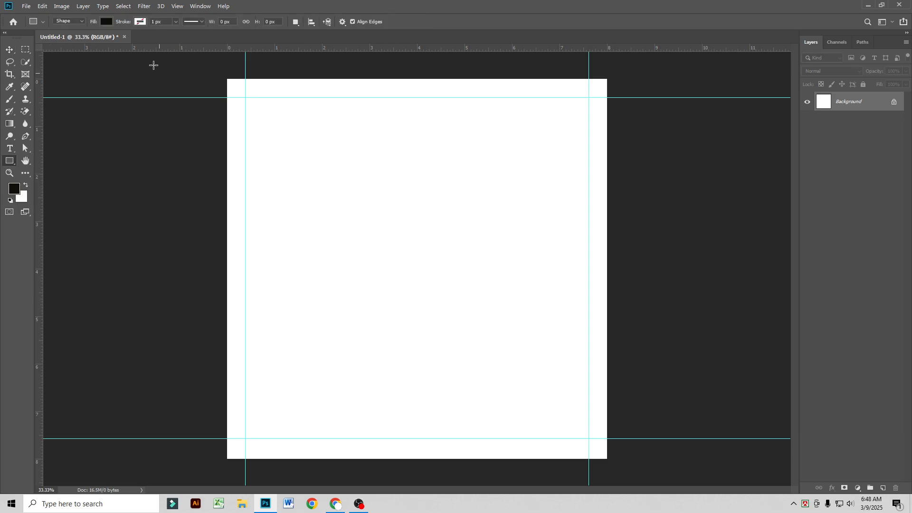
{"action": "left_click", "coordinate": [105, 22]}
{"action": "left_click", "coordinate": [152, 40]}
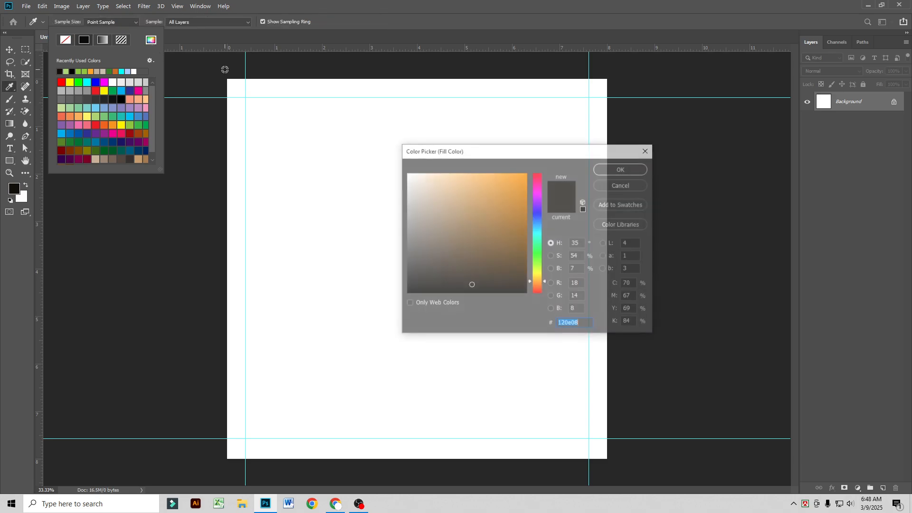
{"action": "left_click", "coordinate": [541, 266]}
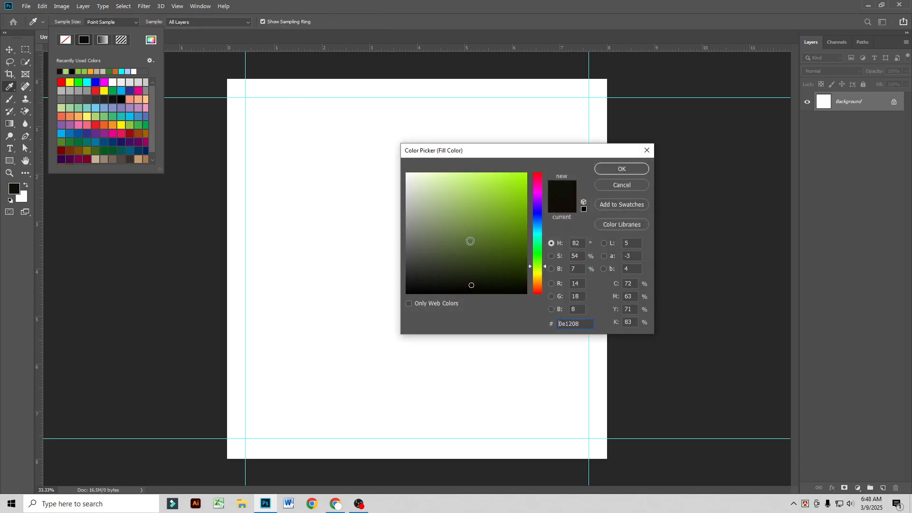
{"action": "left_click", "coordinate": [470, 241]}
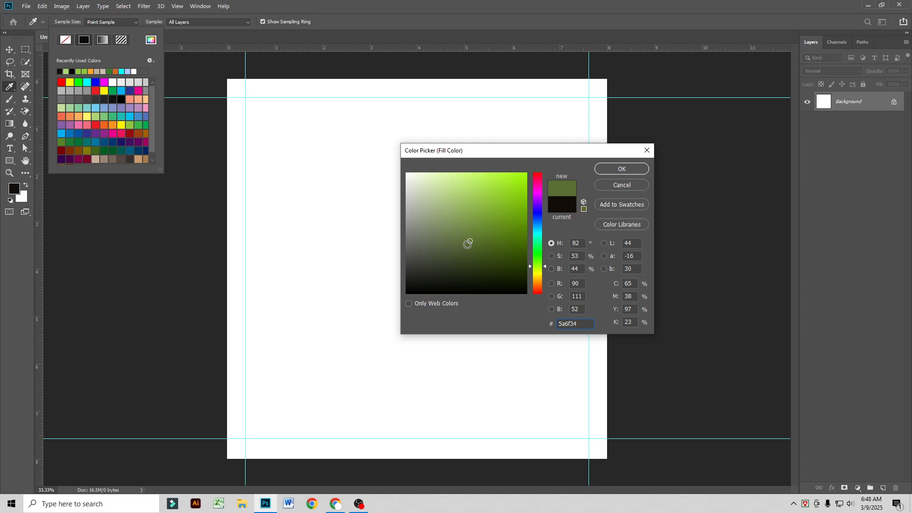
{"action": "left_click", "coordinate": [467, 257]}
{"action": "left_click", "coordinate": [473, 260]}
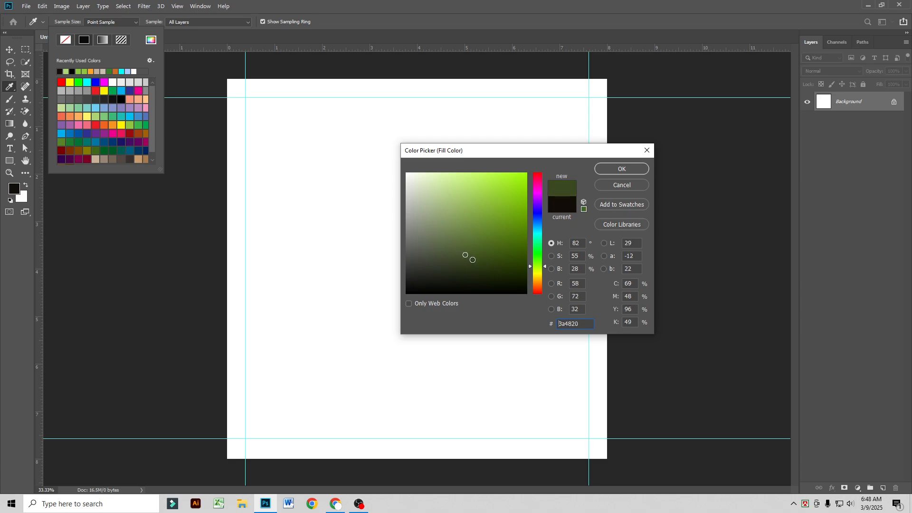
{"action": "left_click", "coordinate": [476, 256]}
{"action": "key", "text": "Return"}
{"action": "left_click_drag", "start_coordinate": [207, 352], "coordinate": [637, 477]}
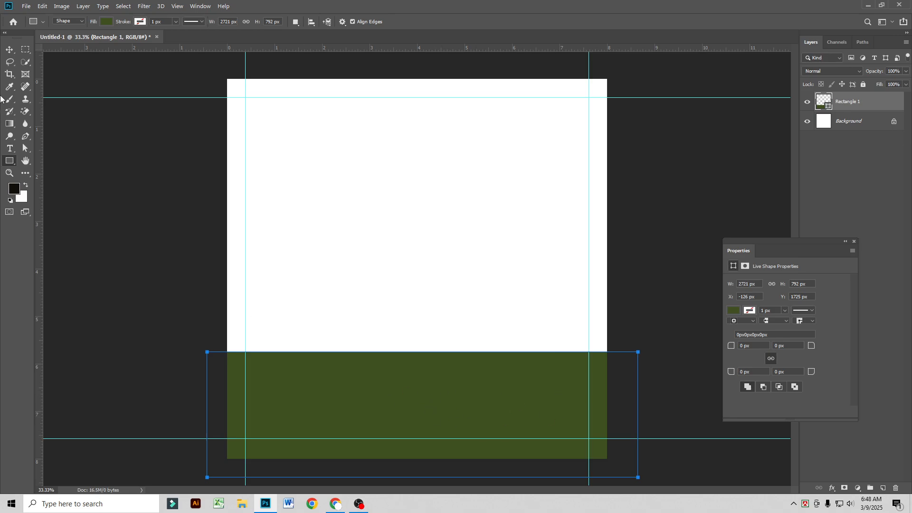
{"action": "left_click", "coordinate": [9, 51]}
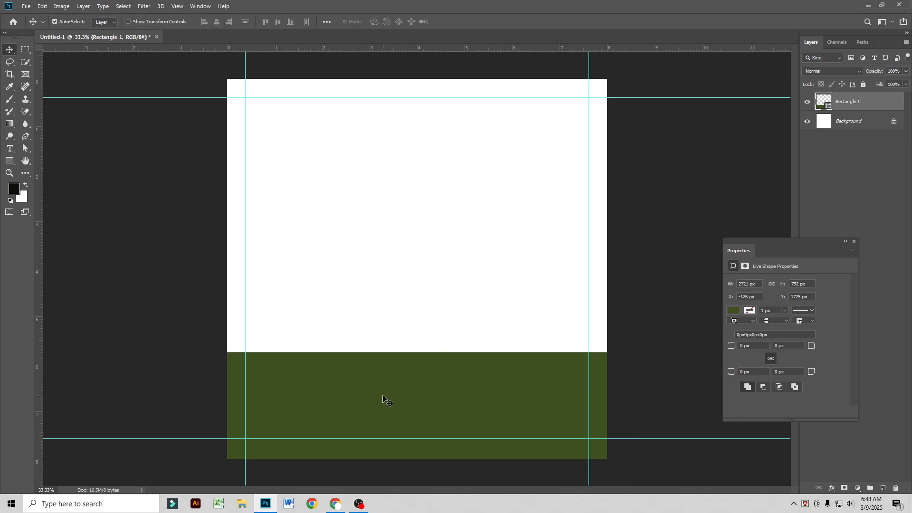
{"action": "left_click_drag", "start_coordinate": [765, 250], "coordinate": [690, 176]}
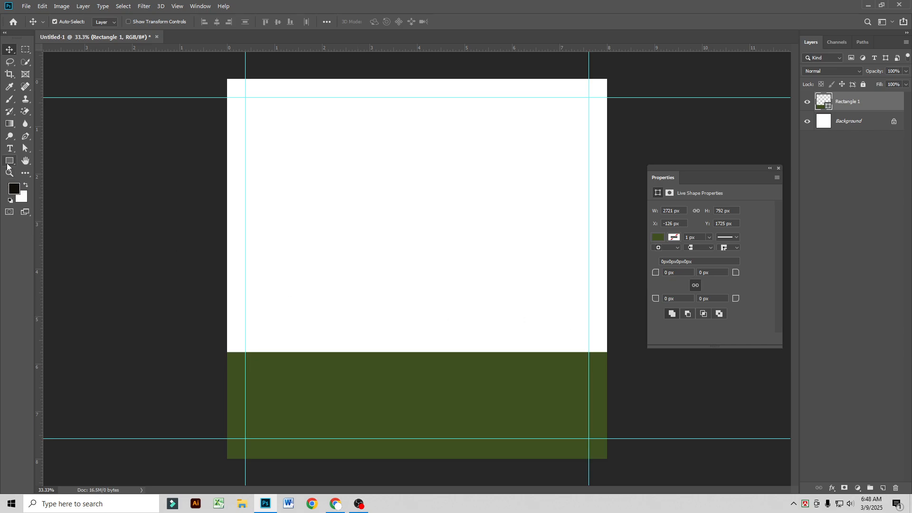
Step: On a new layer, draw a light green (#9cc467) rectangle about 726 × 2595 px along the canvas's right side
{"action": "left_click_drag", "start_coordinate": [9, 161], "coordinate": [55, 164]}
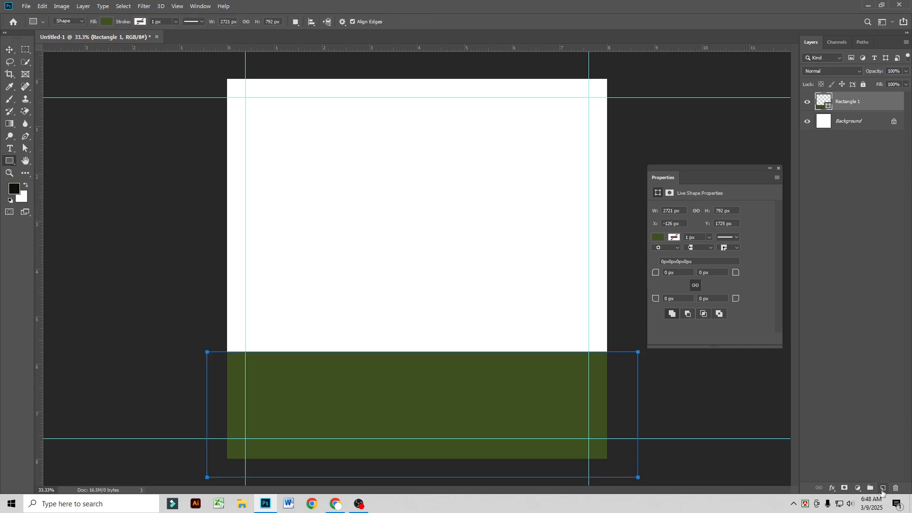
{"action": "left_click", "coordinate": [882, 489]}
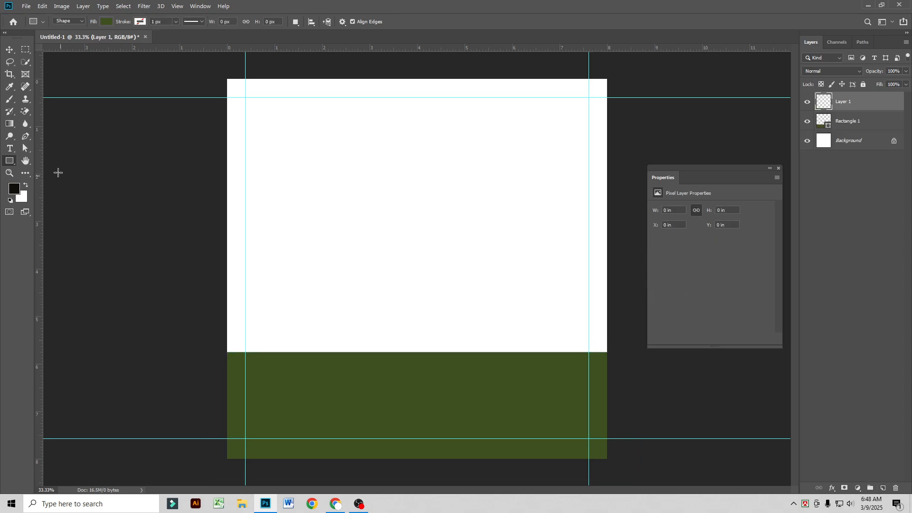
{"action": "left_click", "coordinate": [107, 21]}
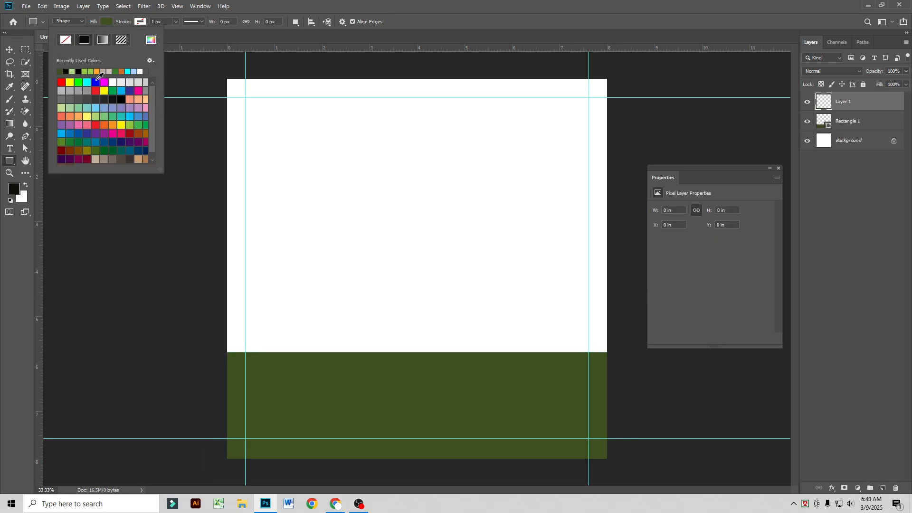
{"action": "left_click", "coordinate": [73, 71]}
{"action": "left_click", "coordinate": [152, 40]}
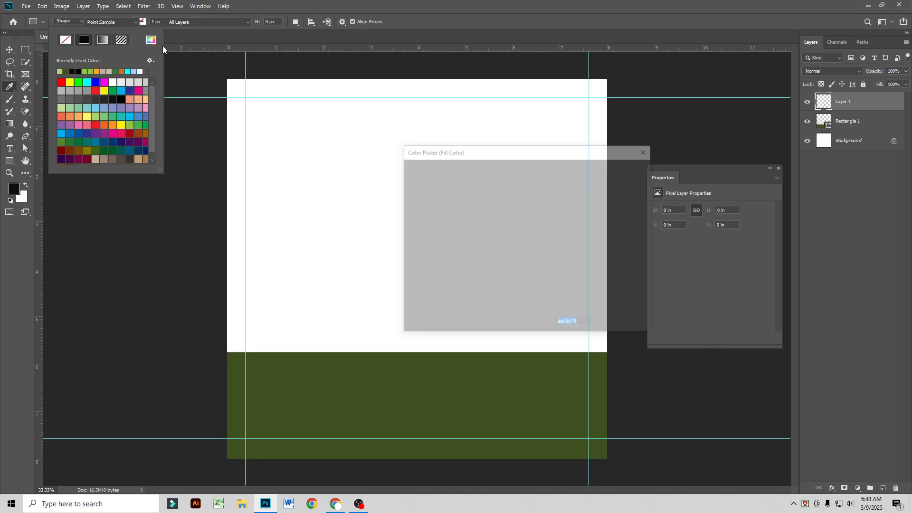
{"action": "left_click", "coordinate": [472, 195]}
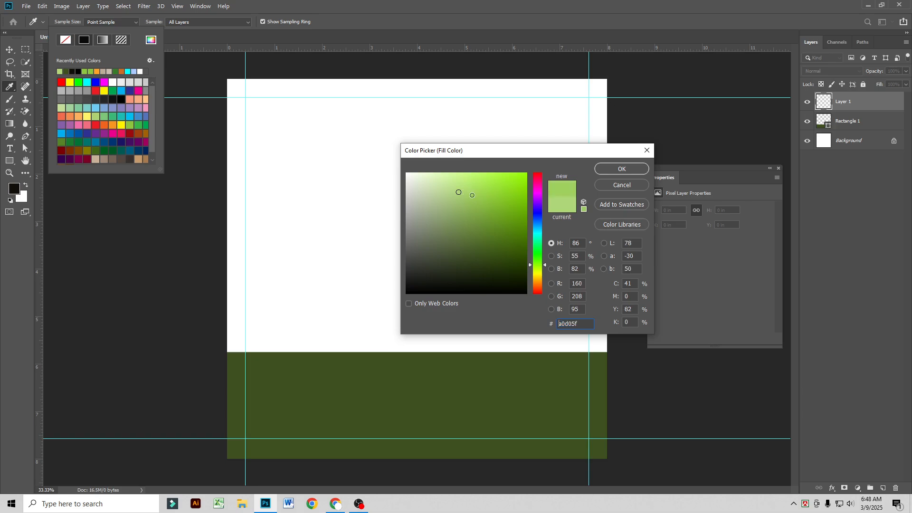
{"action": "left_click", "coordinate": [466, 190]}
{"action": "left_click_drag", "start_coordinate": [466, 190], "coordinate": [463, 201]}
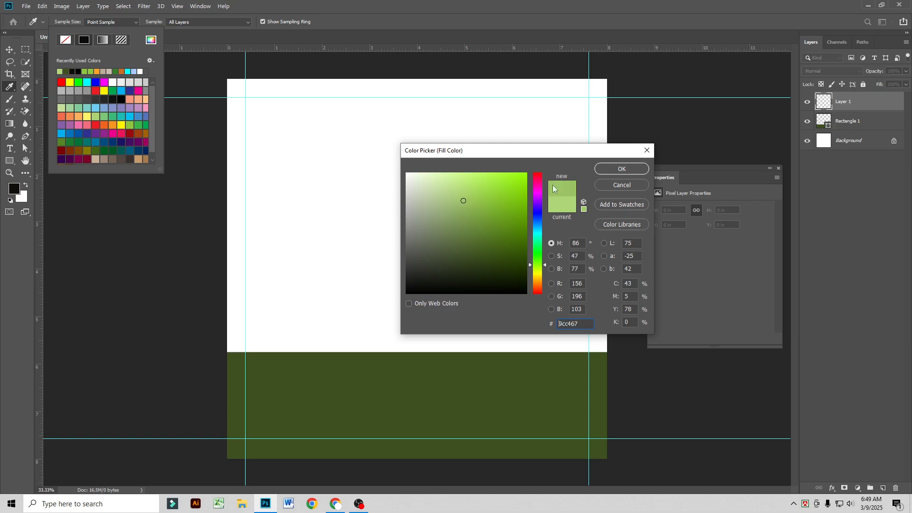
{"action": "left_click", "coordinate": [616, 170]}
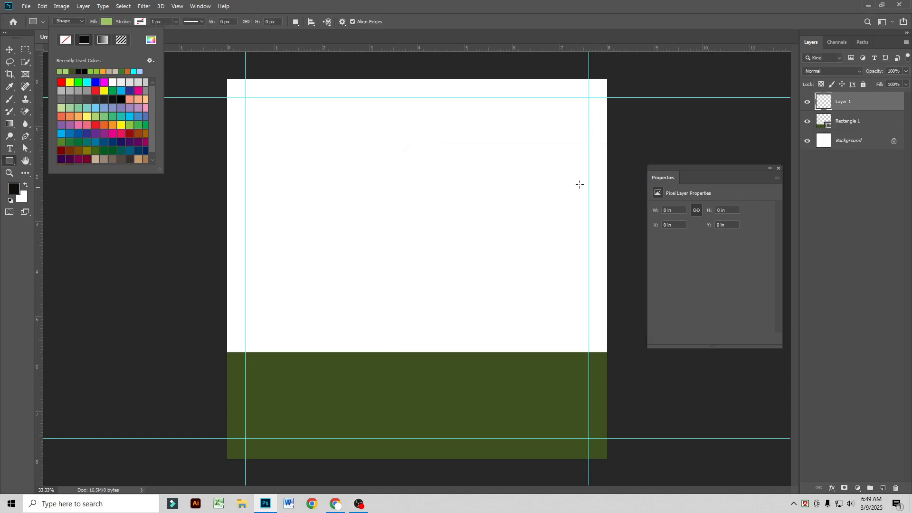
{"action": "left_click", "coordinate": [512, 63]}
{"action": "left_click_drag", "start_coordinate": [512, 64], "coordinate": [626, 474]}
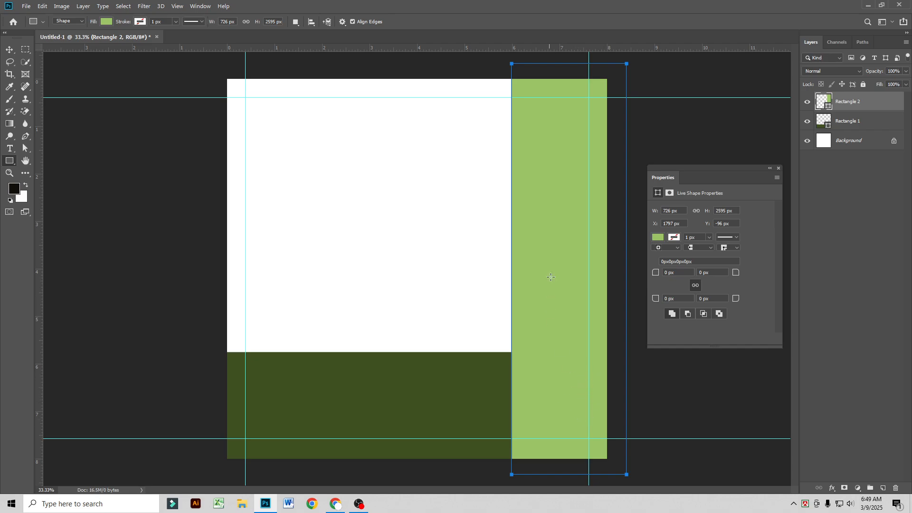
Step: Widen the light green rectangle leftward to about 795 px with Free Transform
{"action": "key", "text": "v"}
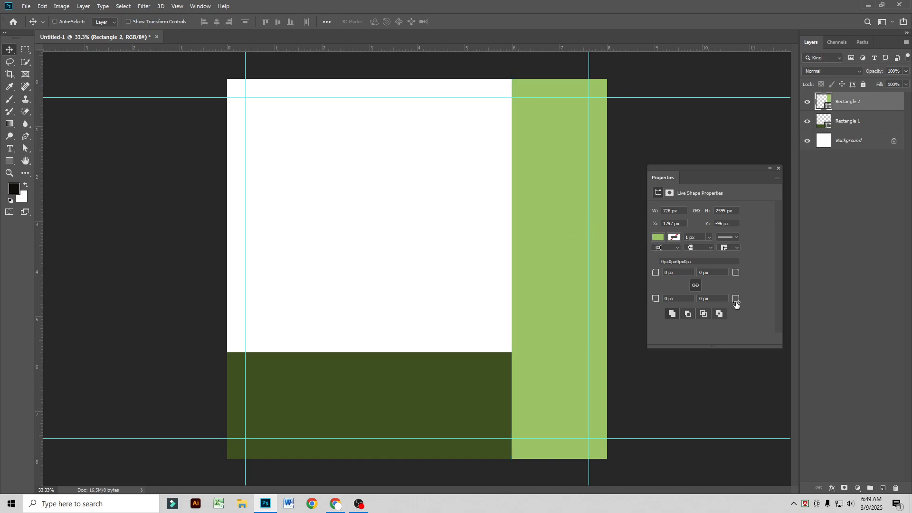
{"action": "key", "text": "ctrl+t"}
{"action": "left_click_drag", "start_coordinate": [508, 264], "coordinate": [497, 263]}
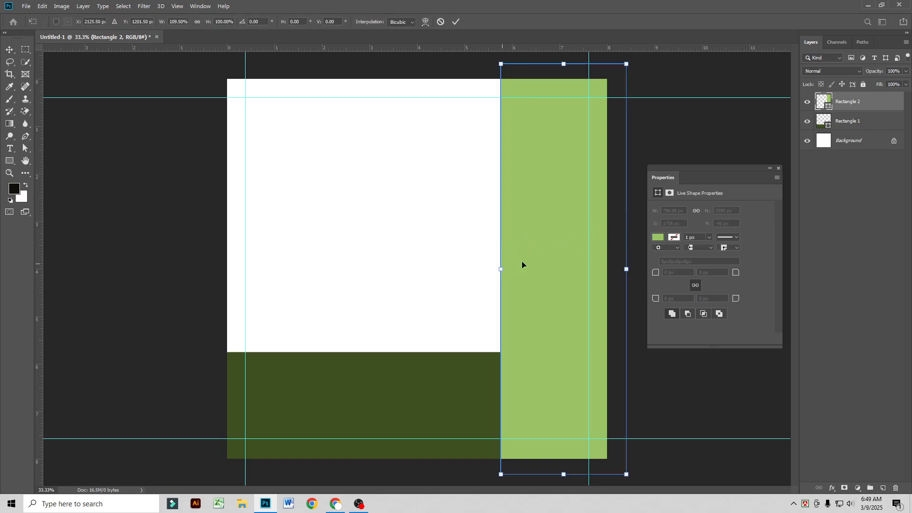
{"action": "key", "text": "Return"}
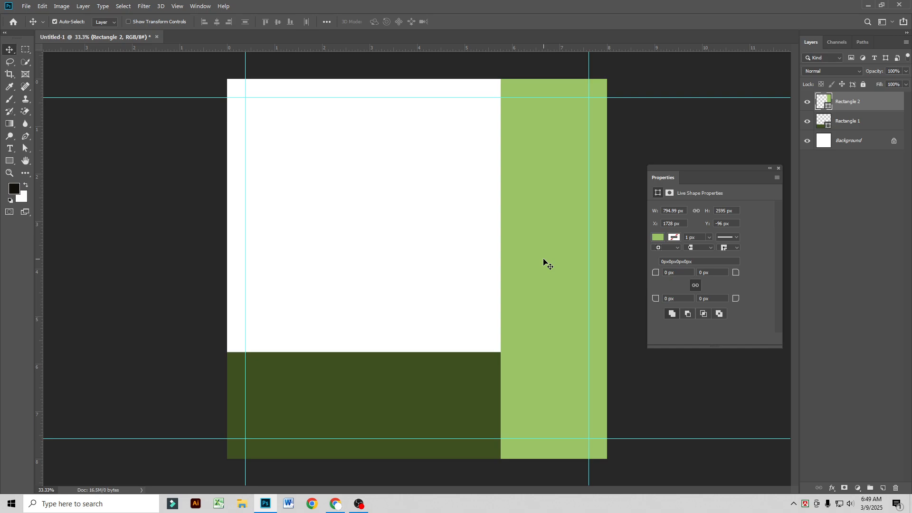
Step: Raise the light green rectangle's lower-left anchor point to the dark green rectangle's upper edge, converting the live shape to a regular path
{"action": "key", "text": "ctrl+t"}
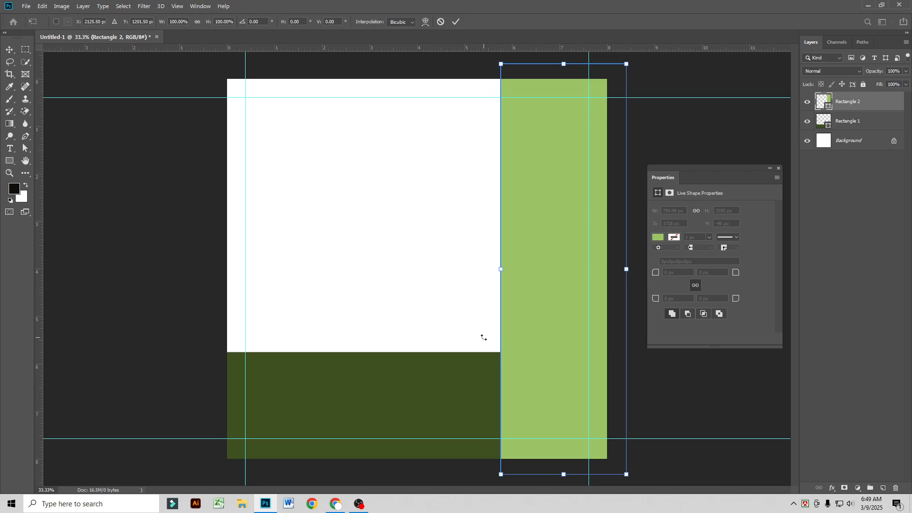
{"action": "left_click", "coordinate": [25, 150]}
{"action": "left_click", "coordinate": [54, 158]}
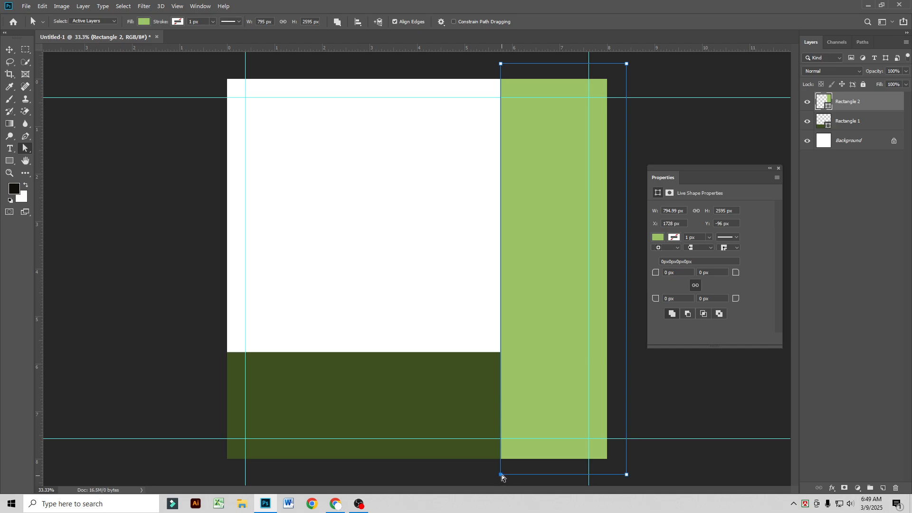
{"action": "left_click_drag", "start_coordinate": [502, 476], "coordinate": [501, 356]}
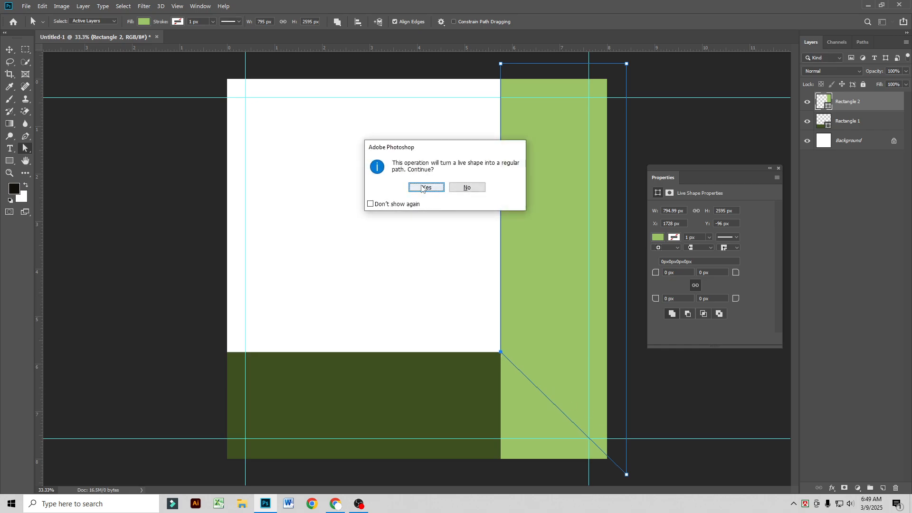
{"action": "left_click", "coordinate": [422, 189]}
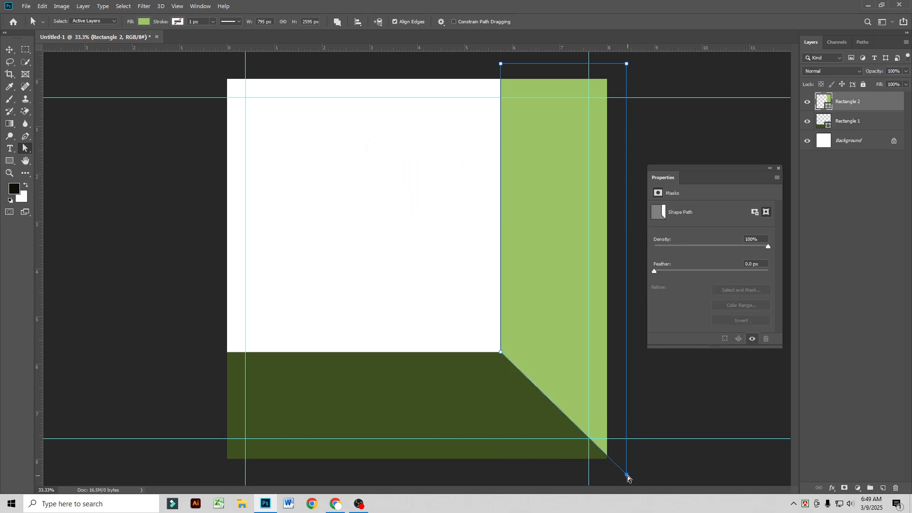
Step: Lower the light green shape's lower-right anchor point so the diagonal edge meets the canvas corner, making the shape about 799 × 2624 px
{"action": "left_click_drag", "start_coordinate": [628, 480], "coordinate": [627, 484]}
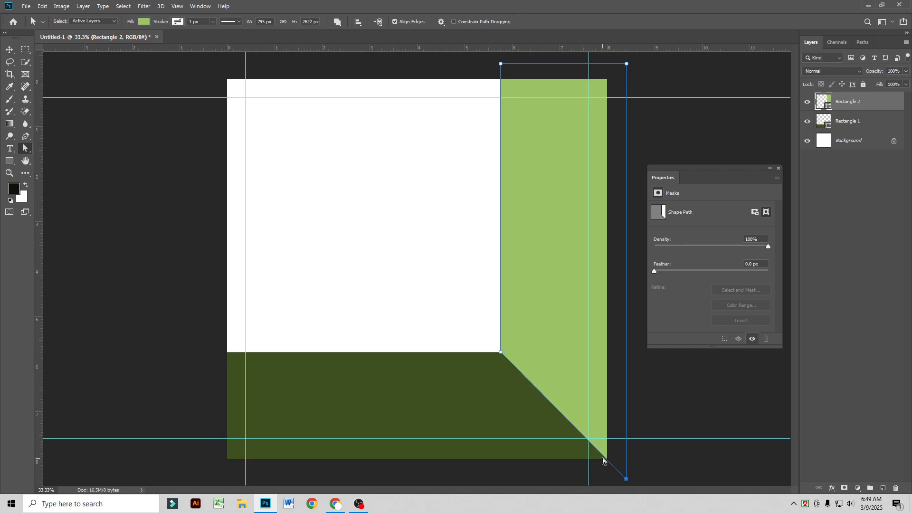
{"action": "scroll", "coordinate": [617, 469], "scroll_direction": "up", "scroll_amount": 3}
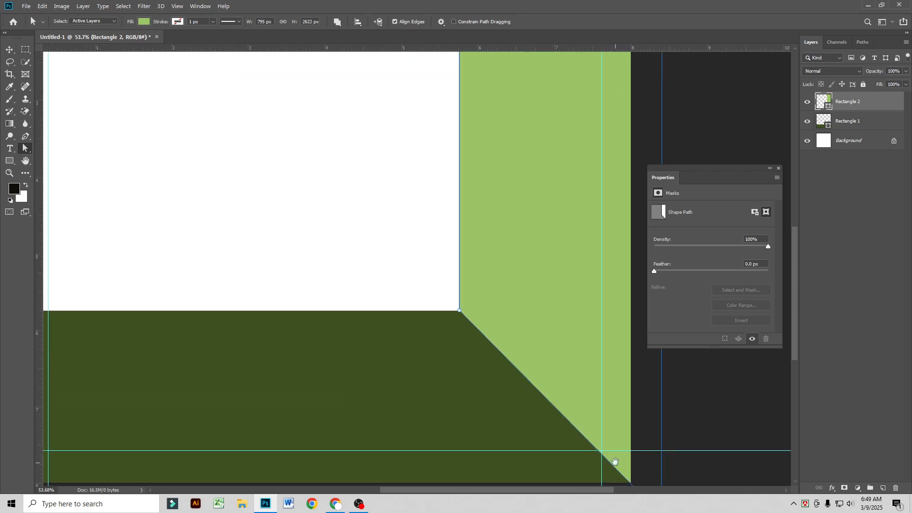
{"action": "left_click_drag", "start_coordinate": [615, 467], "coordinate": [578, 316]}
{"action": "scroll", "coordinate": [615, 362], "scroll_direction": "up", "scroll_amount": 5}
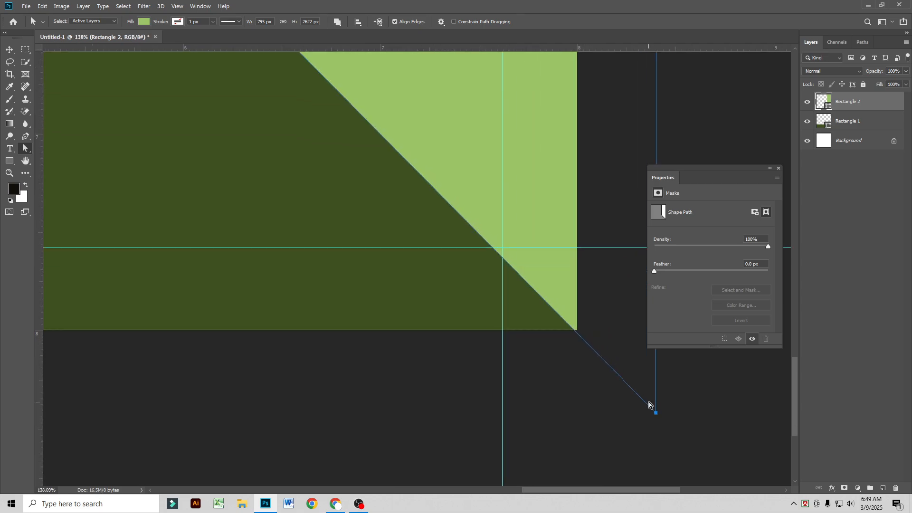
{"action": "left_click_drag", "start_coordinate": [657, 414], "coordinate": [661, 416]}
{"action": "scroll", "coordinate": [535, 228], "scroll_direction": "up", "scroll_amount": 5}
{"action": "scroll", "coordinate": [535, 228], "scroll_direction": "left", "scroll_amount": 3}
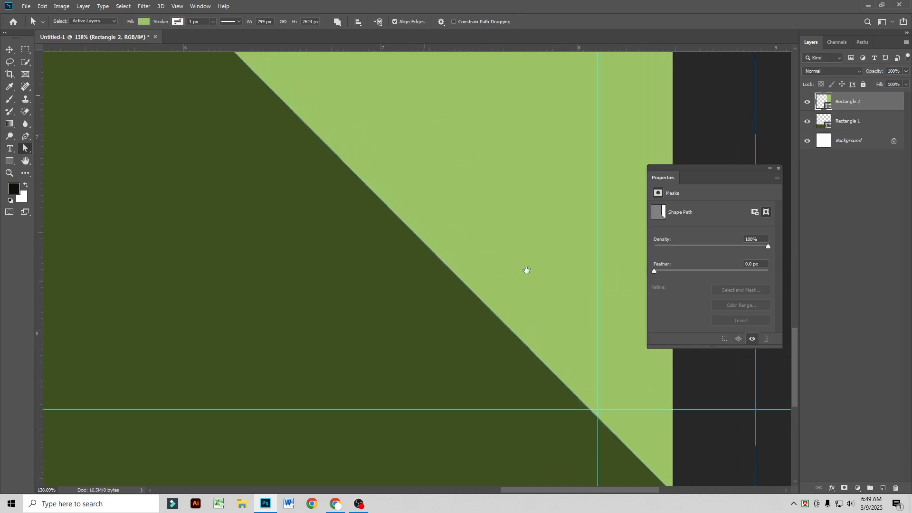
Step: Check the light green shape's lower-left anchor point against the dark green rectangle's upper edge, and deselect the shape
{"action": "left_click", "coordinate": [332, 176]}
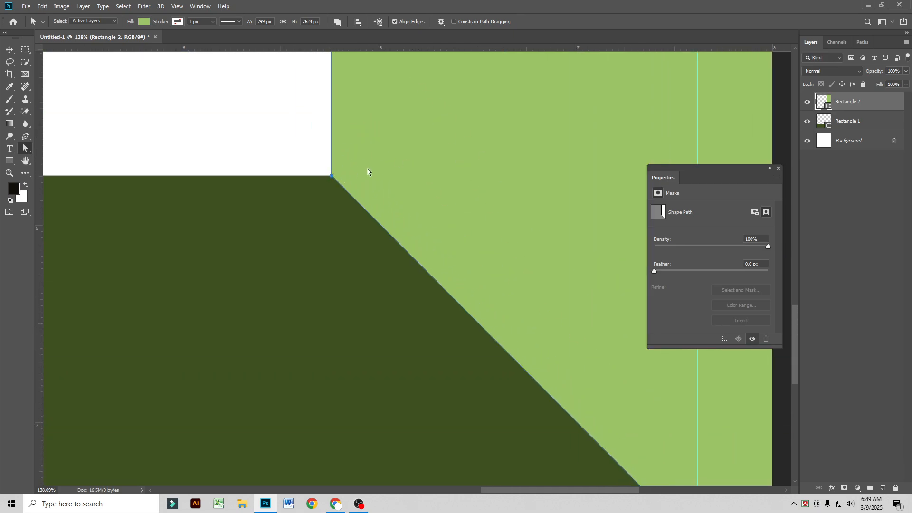
{"action": "left_click", "coordinate": [500, 165]}
{"action": "left_click", "coordinate": [517, 284]}
{"action": "scroll", "coordinate": [507, 292], "scroll_direction": "down", "scroll_amount": 5}
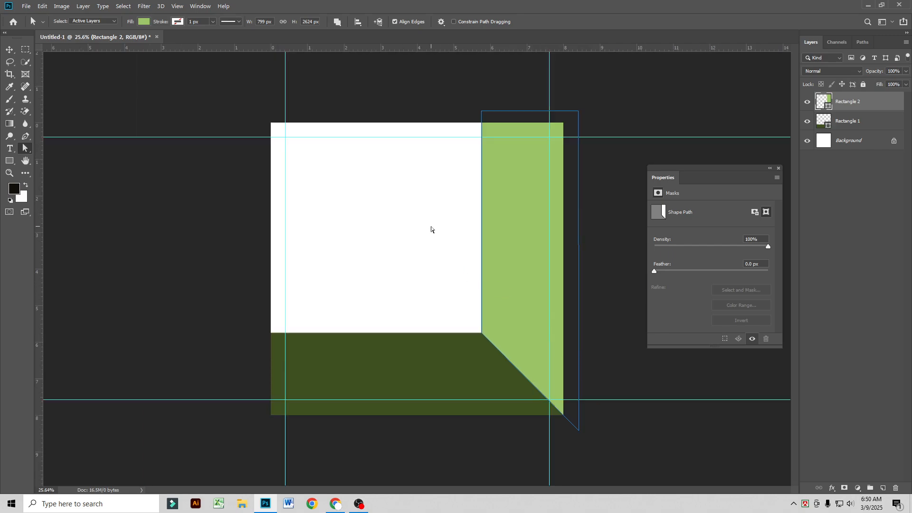
{"action": "left_click", "coordinate": [9, 49]}
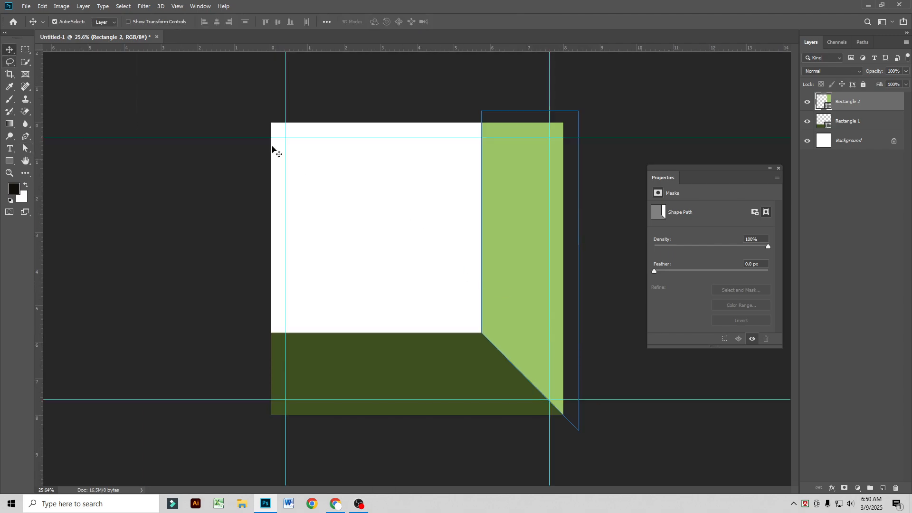
{"action": "left_click", "coordinate": [107, 103]}
{"action": "scroll", "coordinate": [509, 298], "scroll_direction": "up", "scroll_amount": 1}
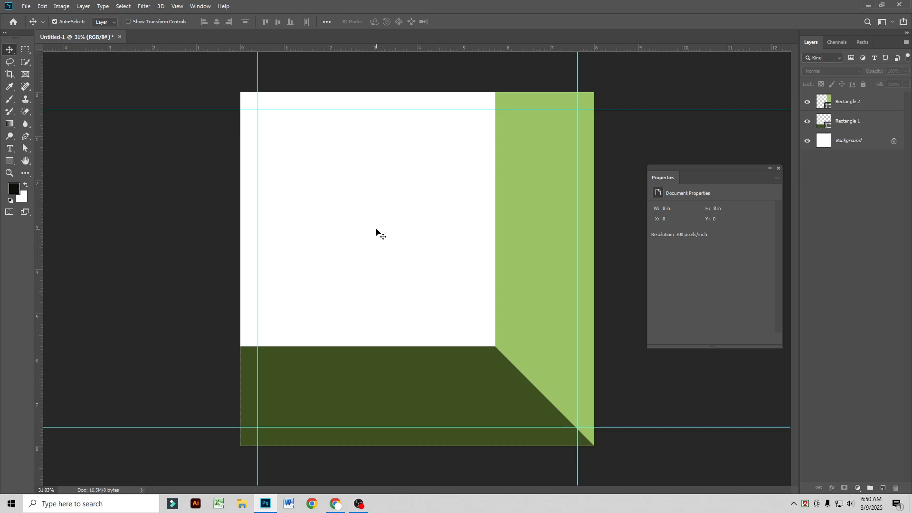
Step: Add a new layer above the dark green rectangle, and choose a near-black foreground colour for the Brush tool
{"action": "scroll", "coordinate": [573, 407], "scroll_direction": "up", "scroll_amount": 5}
{"action": "left_click_drag", "start_coordinate": [560, 391], "coordinate": [439, 291]}
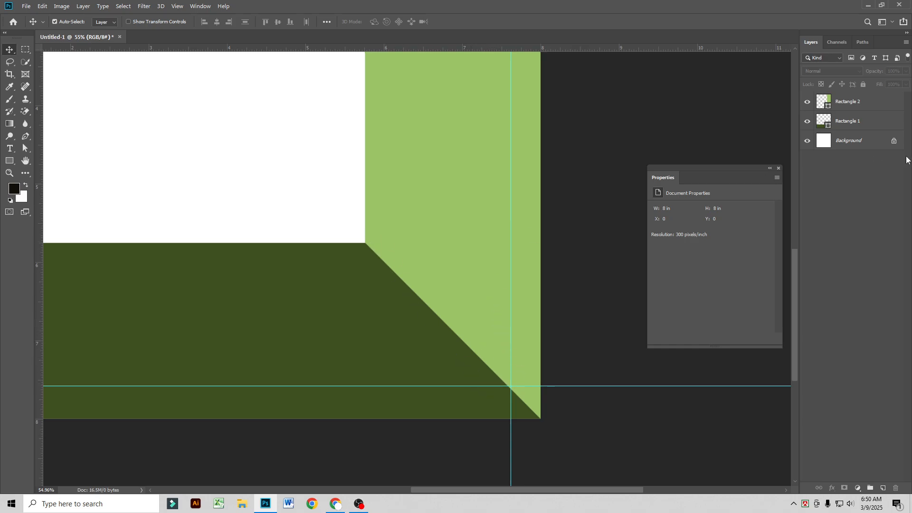
{"action": "left_click", "coordinate": [838, 122]}
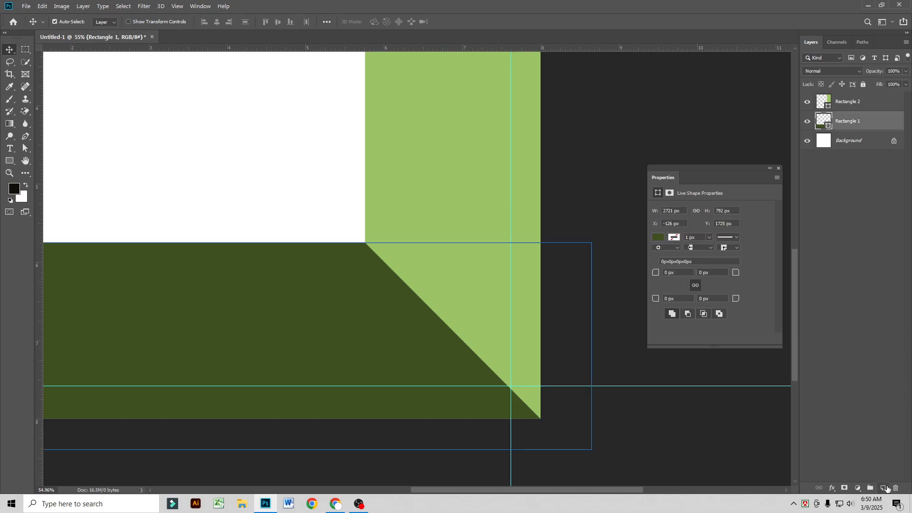
{"action": "left_click", "coordinate": [884, 489]}
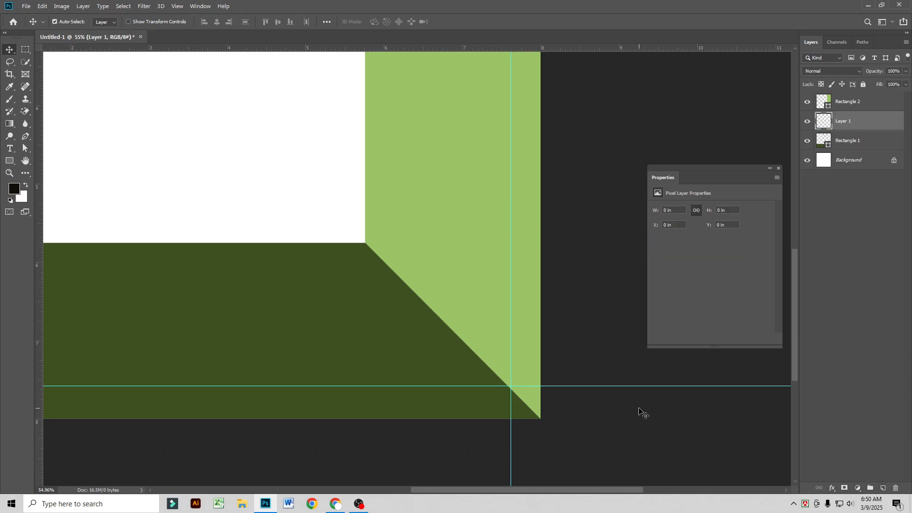
{"action": "left_click", "coordinate": [10, 100]}
{"action": "left_click", "coordinate": [29, 103]}
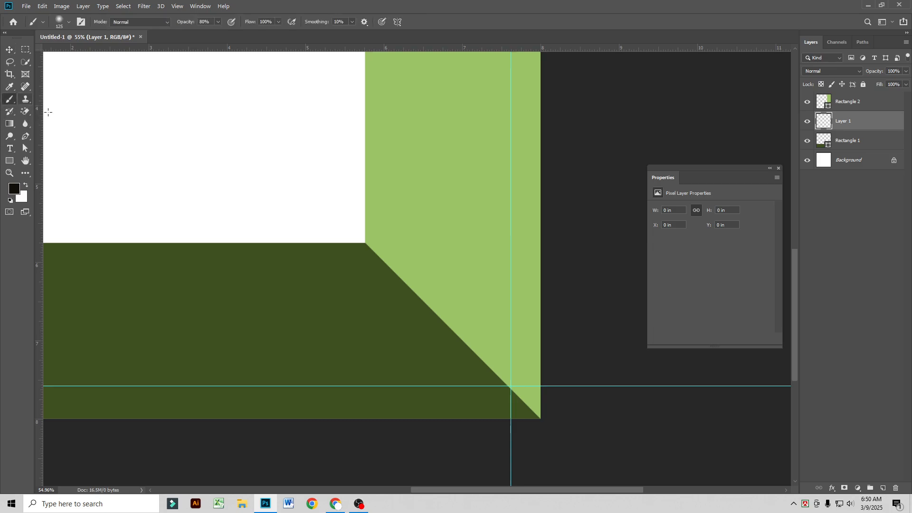
{"action": "left_click", "coordinate": [14, 189]}
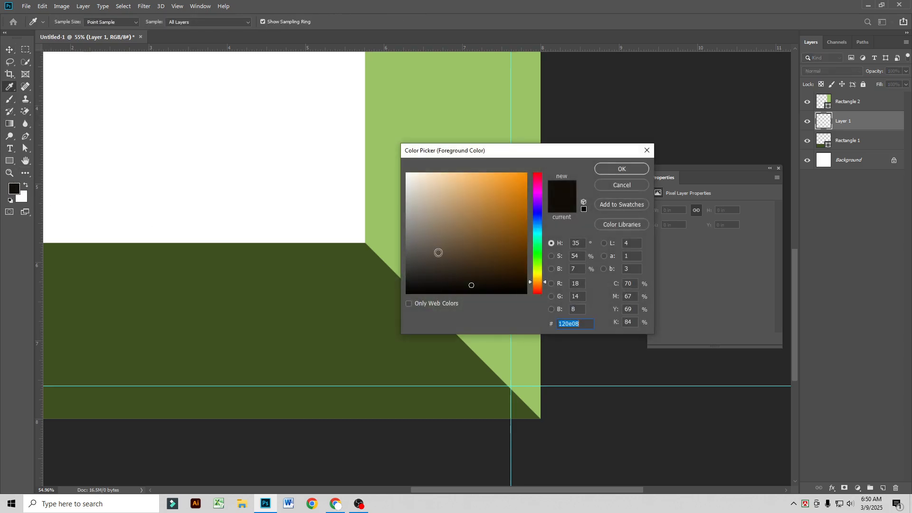
{"action": "left_click", "coordinate": [445, 287]}
{"action": "left_click", "coordinate": [620, 171]}
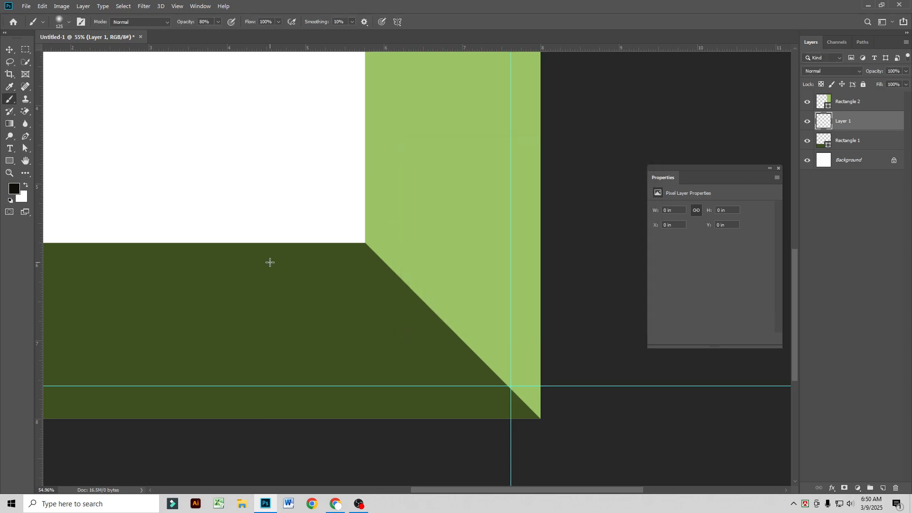
Step: Squash the 125 px soft brush tip into a narrow vertical ellipse
{"action": "left_click", "coordinate": [69, 22]}
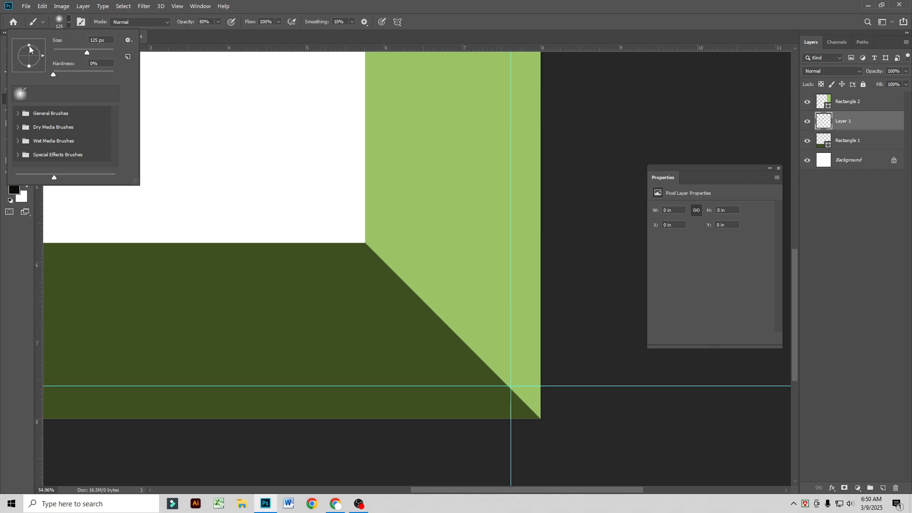
{"action": "left_click_drag", "start_coordinate": [30, 46], "coordinate": [30, 51]}
{"action": "key", "text": "ctrl+z"}
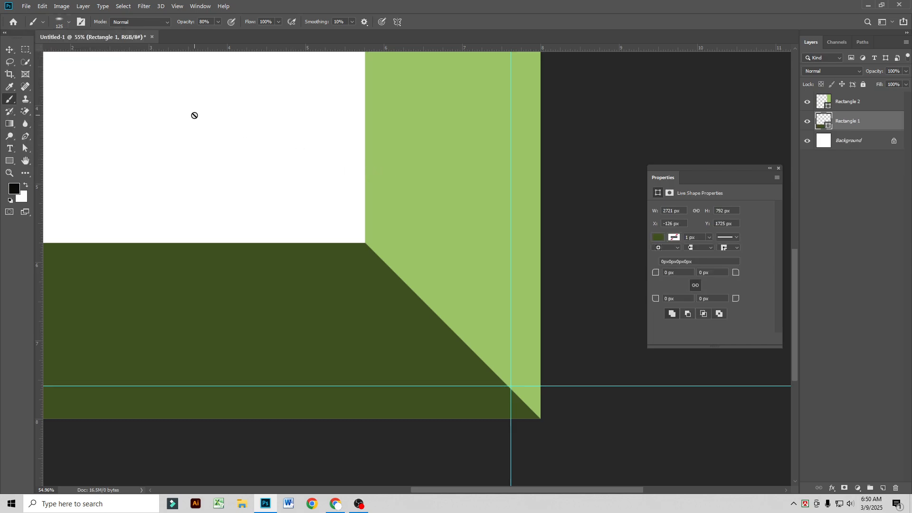
{"action": "left_click", "coordinate": [69, 22]}
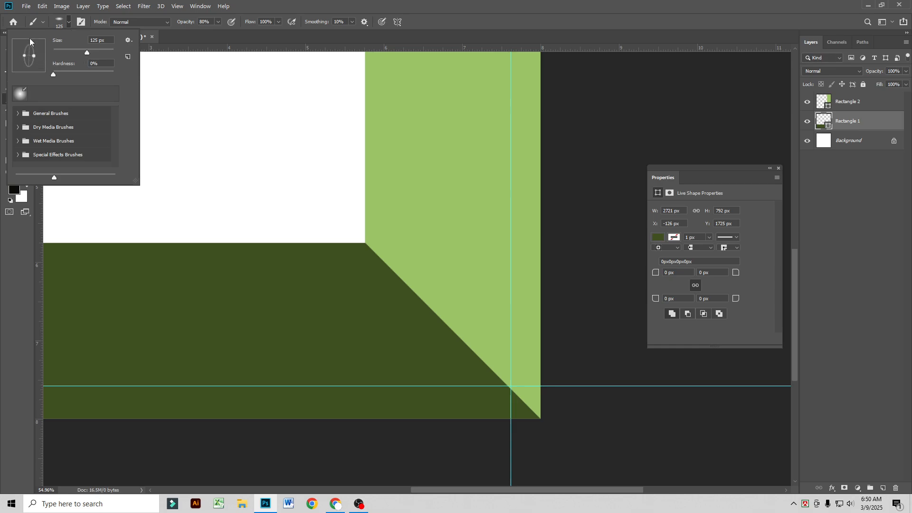
{"action": "left_click_drag", "start_coordinate": [34, 56], "coordinate": [36, 57]}
{"action": "left_click", "coordinate": [352, 4]}
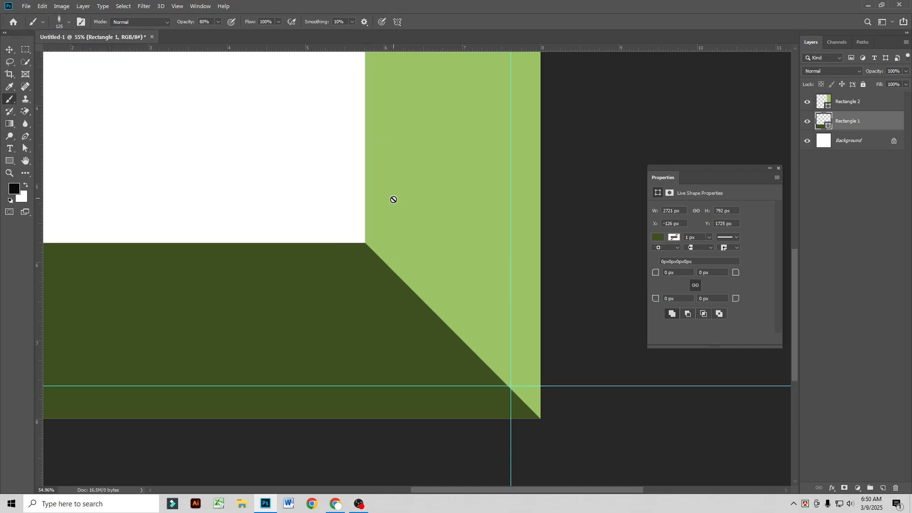
Step: Create a blank layer above the dark green rectangle, and tilt the elliptical brush tip to follow the diagonal edge
{"action": "left_click", "coordinate": [883, 488]}
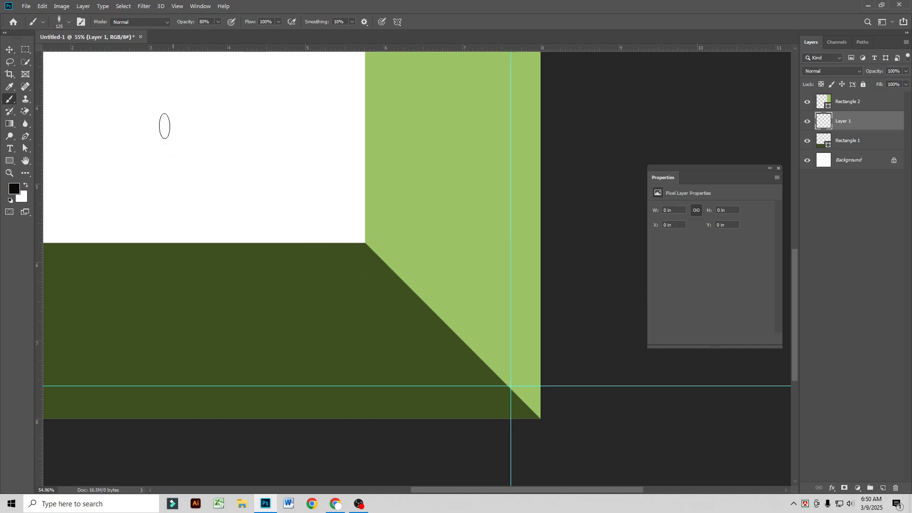
{"action": "left_click", "coordinate": [69, 21]}
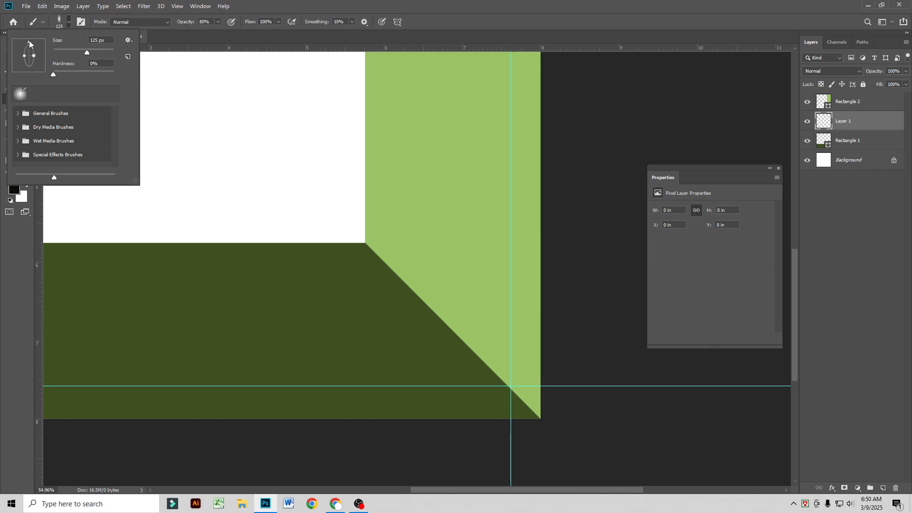
{"action": "left_click_drag", "start_coordinate": [26, 41], "coordinate": [24, 41]}
{"action": "left_click", "coordinate": [343, 34]}
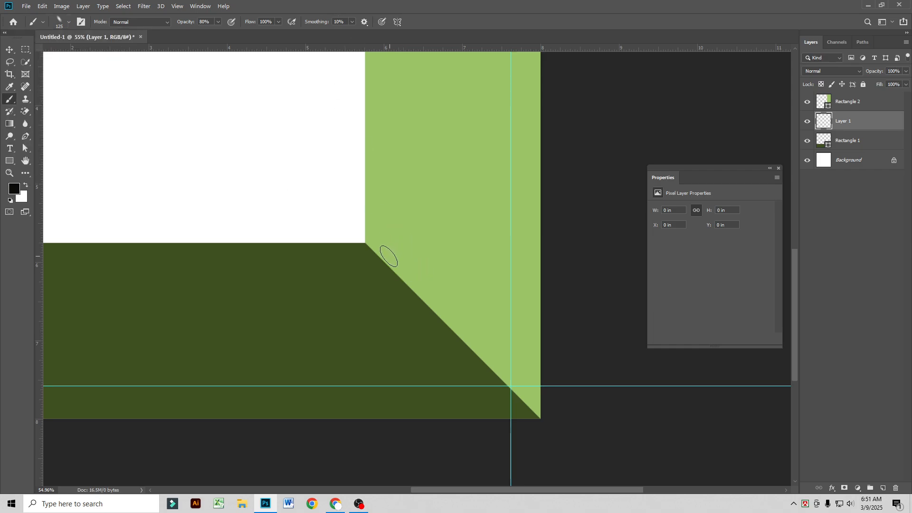
{"action": "left_click", "coordinate": [374, 248]}
{"action": "left_click_drag", "start_coordinate": [374, 248], "coordinate": [394, 275]}
{"action": "key", "text": "ctrl+z"}
{"action": "key", "text": "ctrl+z"}
{"action": "key", "text": "ctrl+z"}
Step: With brush opacity at 62%, paint a straight soft shadow along the diagonal edge from the inner corner to the canvas corner
{"action": "left_click_drag", "start_coordinate": [197, 22], "coordinate": [182, 21]}
{"action": "left_click", "coordinate": [372, 248]}
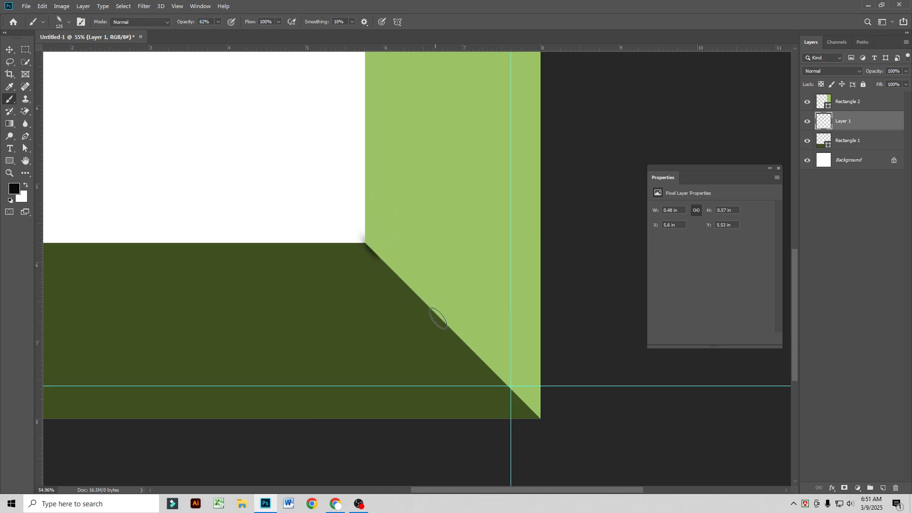
{"action": "left_click", "coordinate": [539, 414], "text": "shift"}
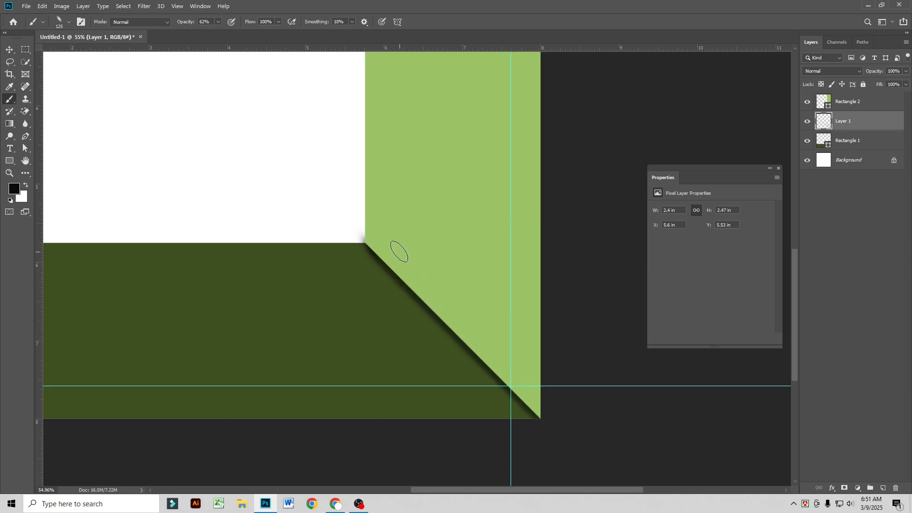
{"action": "key", "text": "ctrl+z"}
{"action": "left_click", "coordinate": [374, 249]}
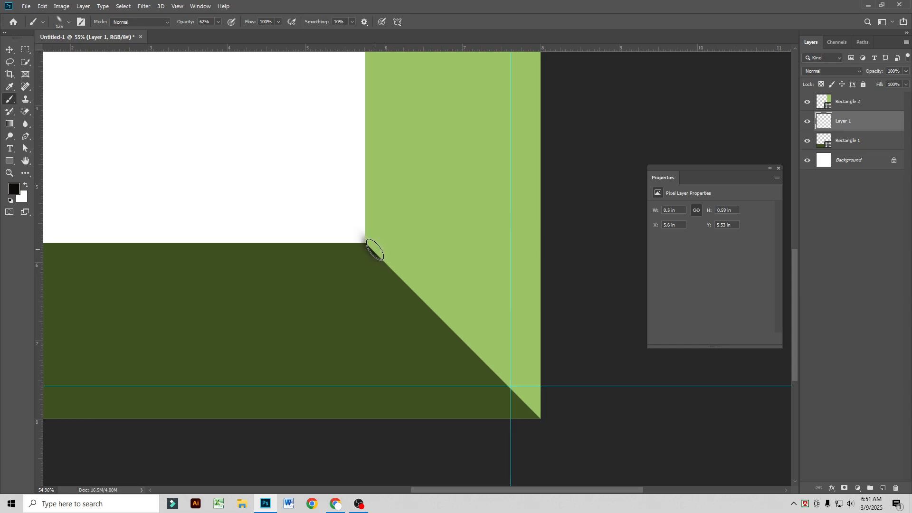
{"action": "left_click", "coordinate": [538, 413], "text": "shift"}
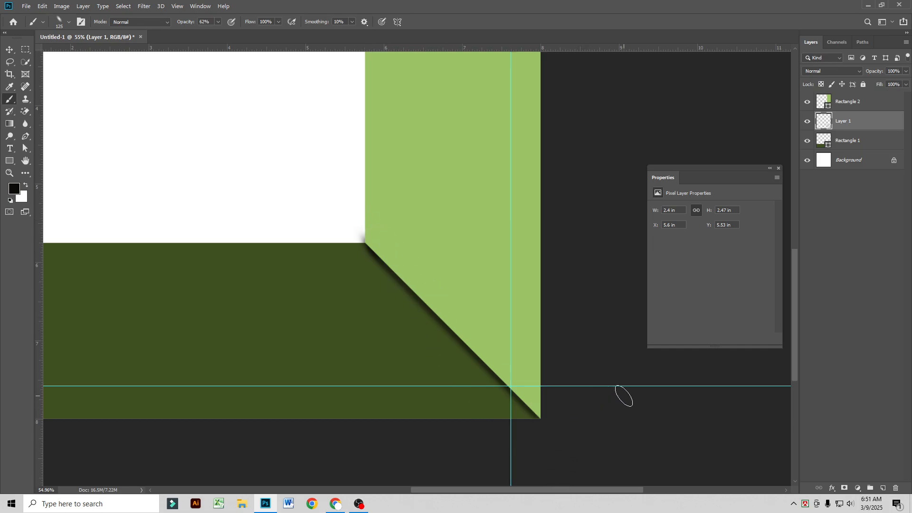
Step: Reduce the shadow layer's opacity to 42%, and inspect the softened shadow along the diagonal edge
{"action": "left_click_drag", "start_coordinate": [872, 73], "coordinate": [876, 72]}
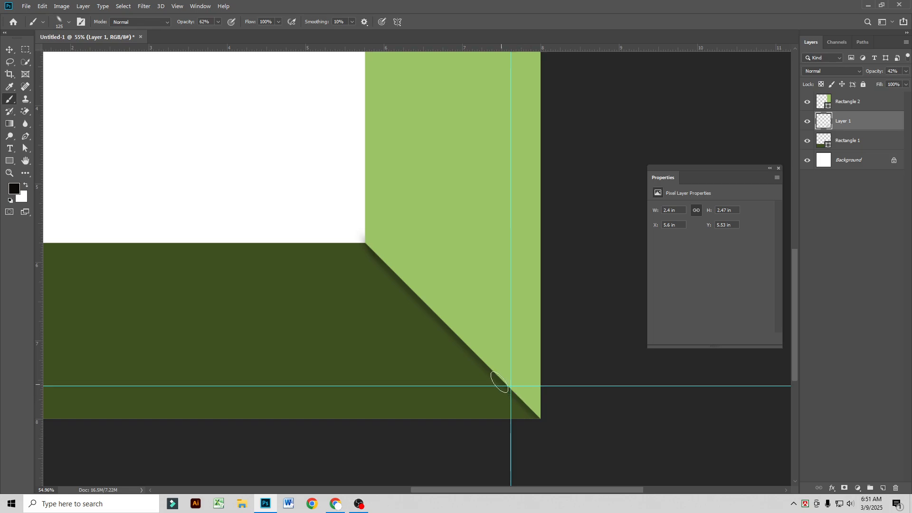
{"action": "left_click", "coordinate": [8, 49]}
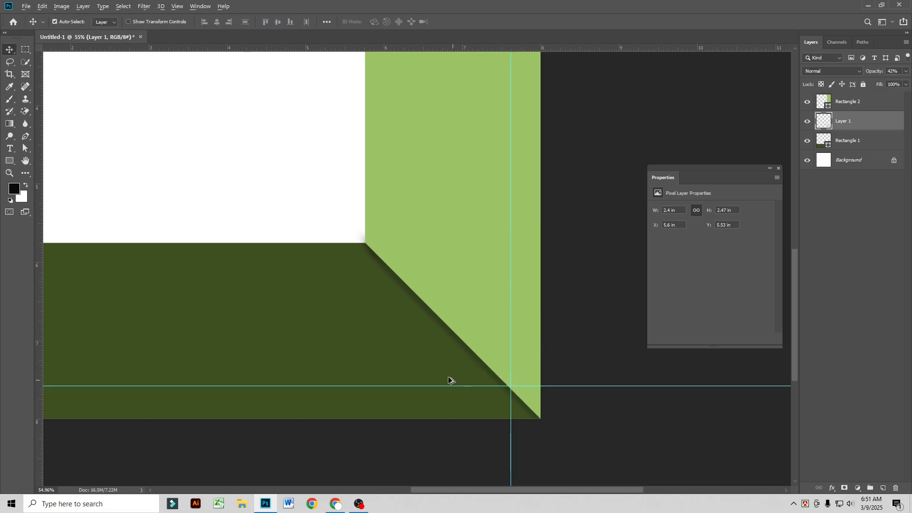
{"action": "scroll", "coordinate": [449, 380], "scroll_direction": "up", "scroll_amount": 3}
{"action": "scroll", "coordinate": [436, 371], "scroll_direction": "up", "scroll_amount": 2}
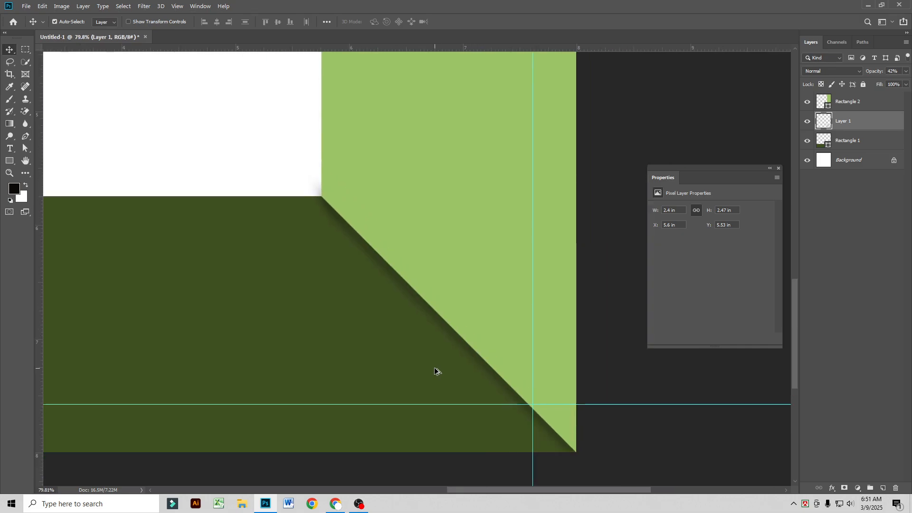
{"action": "scroll", "coordinate": [436, 371], "scroll_direction": "down", "scroll_amount": 5}
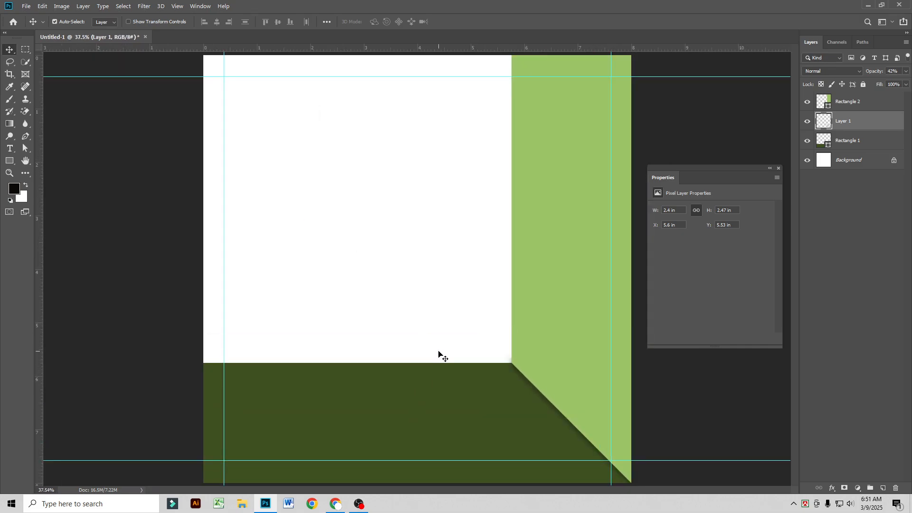
Step: Switch to Chrome and look through the "green shoe" image results around the olive green Kizik Men's Wasatch shoe
{"action": "left_click", "coordinate": [341, 502]}
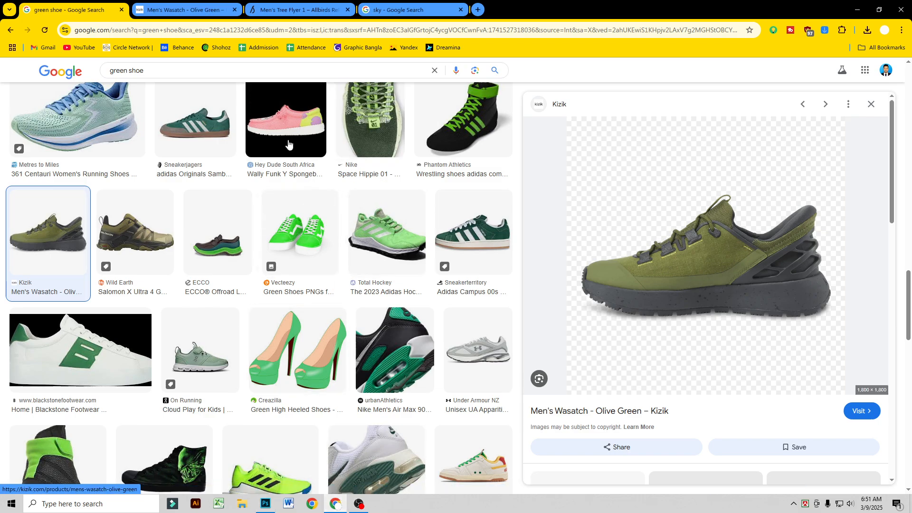
{"action": "scroll", "coordinate": [238, 166], "scroll_direction": "up", "scroll_amount": 7}
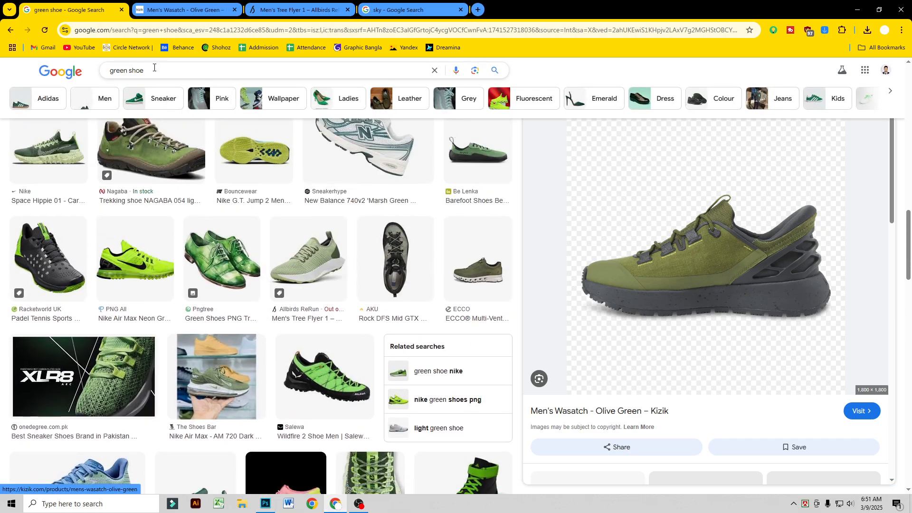
{"action": "left_click", "coordinate": [153, 67]}
{"action": "left_click", "coordinate": [549, 77]}
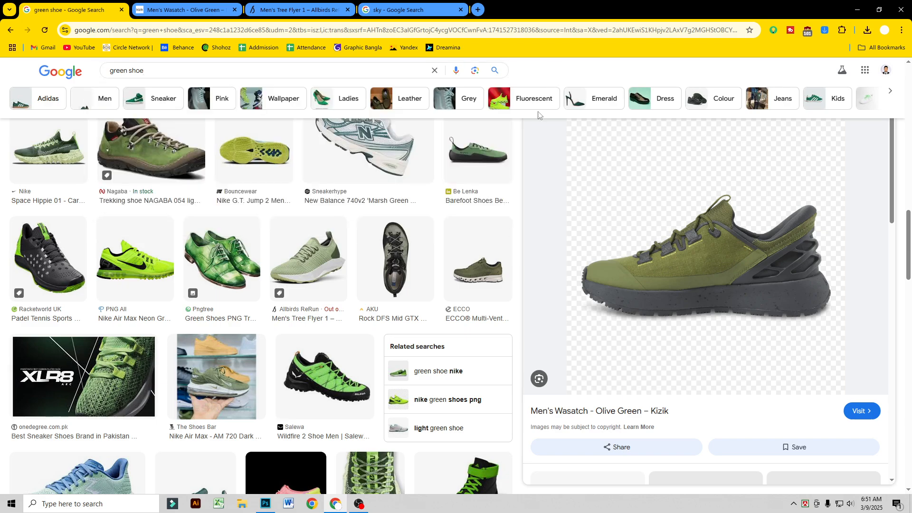
{"action": "scroll", "coordinate": [252, 330], "scroll_direction": "down", "scroll_amount": 5}
{"action": "scroll", "coordinate": [252, 331], "scroll_direction": "down", "scroll_amount": 7}
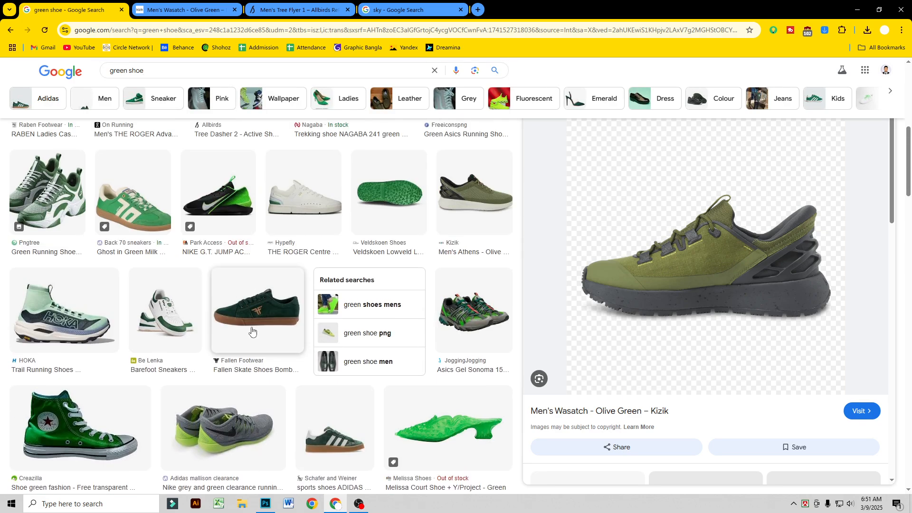
{"action": "scroll", "coordinate": [162, 329], "scroll_direction": "down", "scroll_amount": 6}
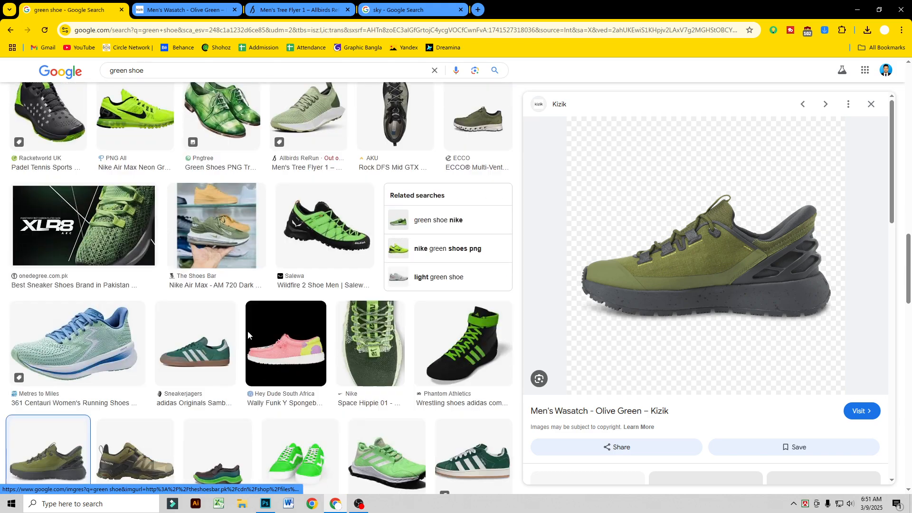
{"action": "scroll", "coordinate": [138, 362], "scroll_direction": "down", "scroll_amount": 2}
{"action": "scroll", "coordinate": [138, 362], "scroll_direction": "down", "scroll_amount": 2}
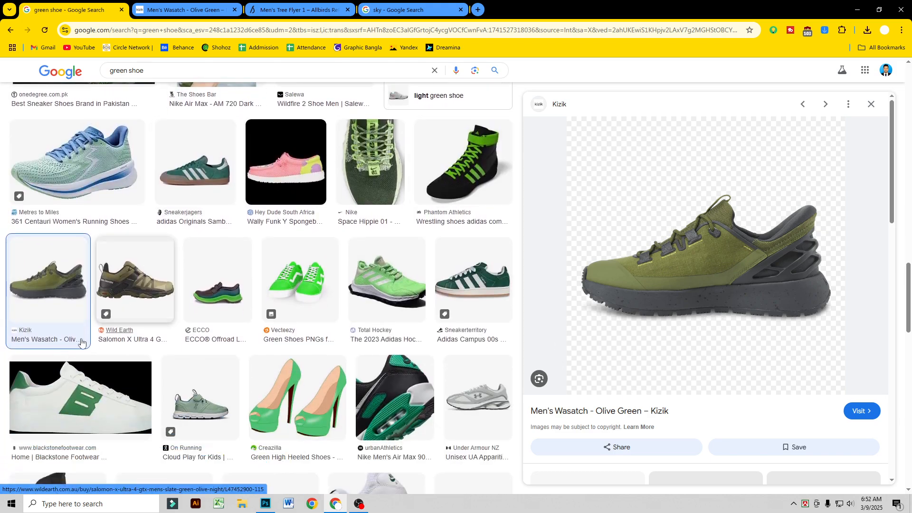
Step: Open the Kizik product page for the olive green Men's Wasatch and look over its main shoe picture
{"action": "left_click", "coordinate": [645, 289]}
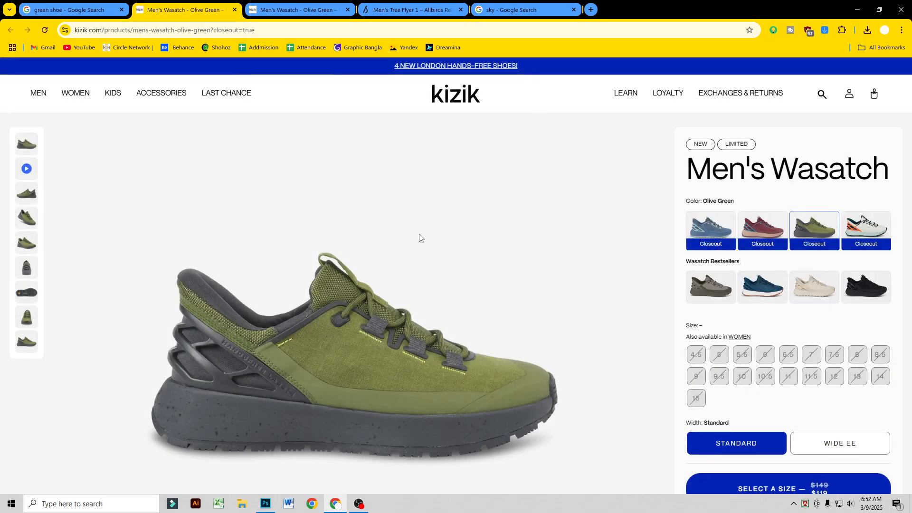
{"action": "scroll", "coordinate": [418, 235], "scroll_direction": "down", "scroll_amount": 3}
{"action": "scroll", "coordinate": [350, 261], "scroll_direction": "down", "scroll_amount": 2}
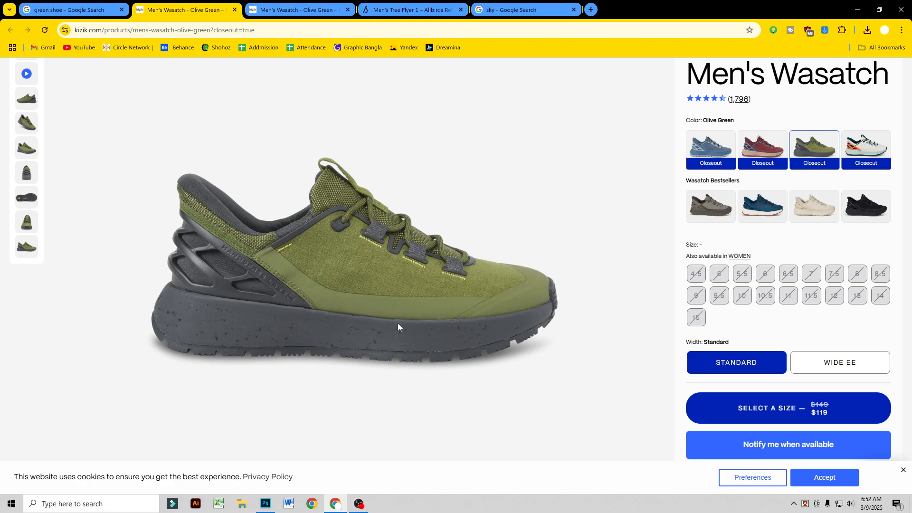
Step: Switch back to Photoshop, start Place Embedded, and show the "Men's Wasatch - Olive Green – Kizik_files" folder in Downloads as thumbnails
{"action": "left_click", "coordinate": [857, 14]}
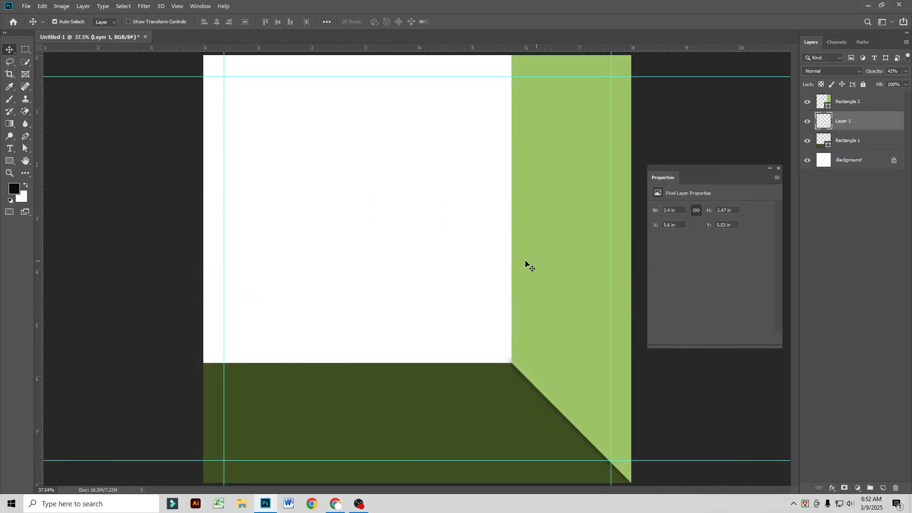
{"action": "left_click", "coordinate": [26, 6]}
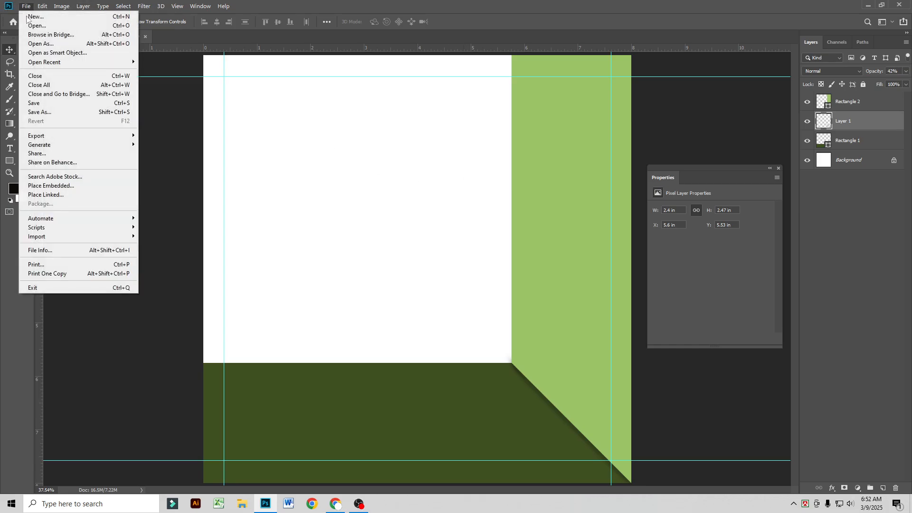
{"action": "left_click", "coordinate": [69, 184]}
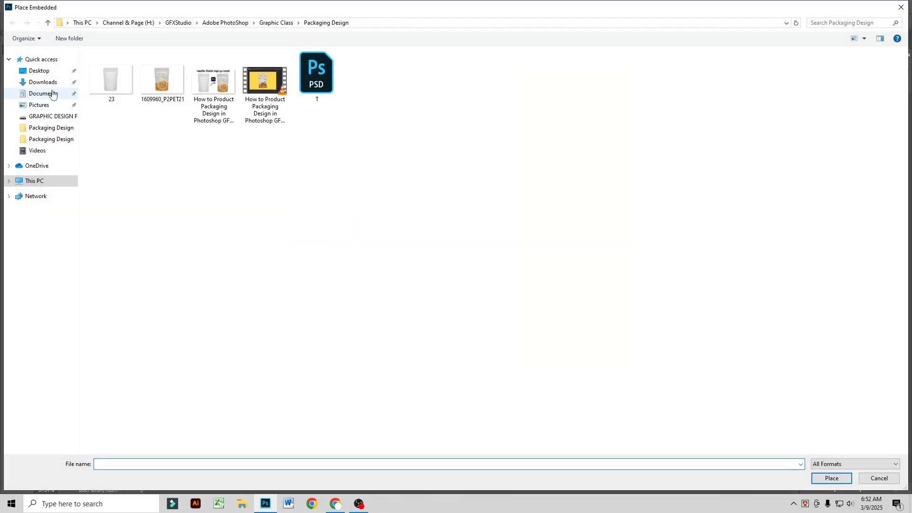
{"action": "left_click", "coordinate": [43, 82]}
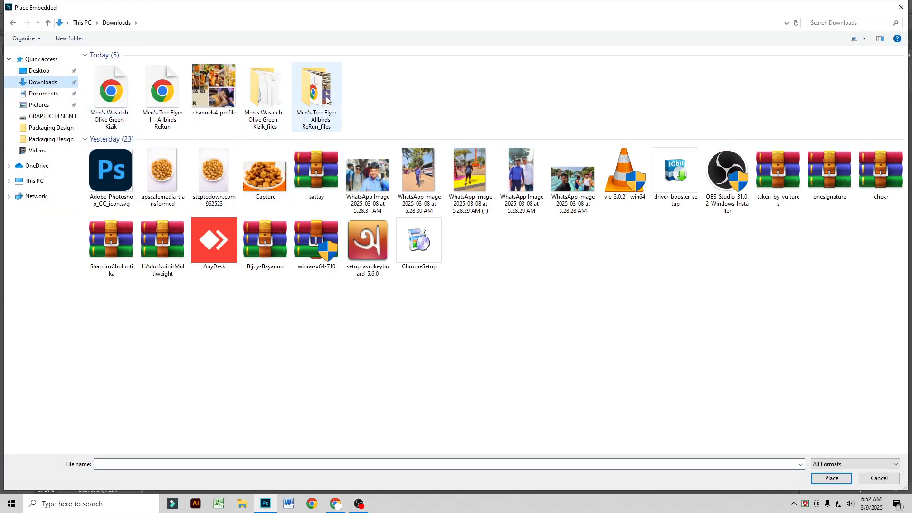
{"action": "left_click", "coordinate": [273, 101]}
{"action": "double_click", "coordinate": [274, 101]}
{"action": "right_click", "coordinate": [546, 153]}
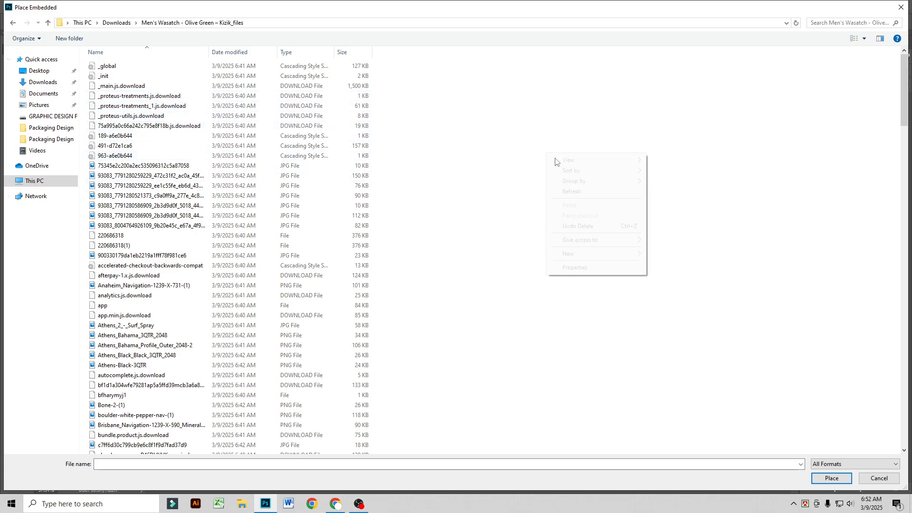
{"action": "left_click", "coordinate": [674, 170]}
Step: Place Wasatch-Olive-Green_Primary-Float-1380 as an embedded image and move its layer above the light green Rectangle 2 layer
{"action": "scroll", "coordinate": [537, 228], "scroll_direction": "down", "scroll_amount": 10}
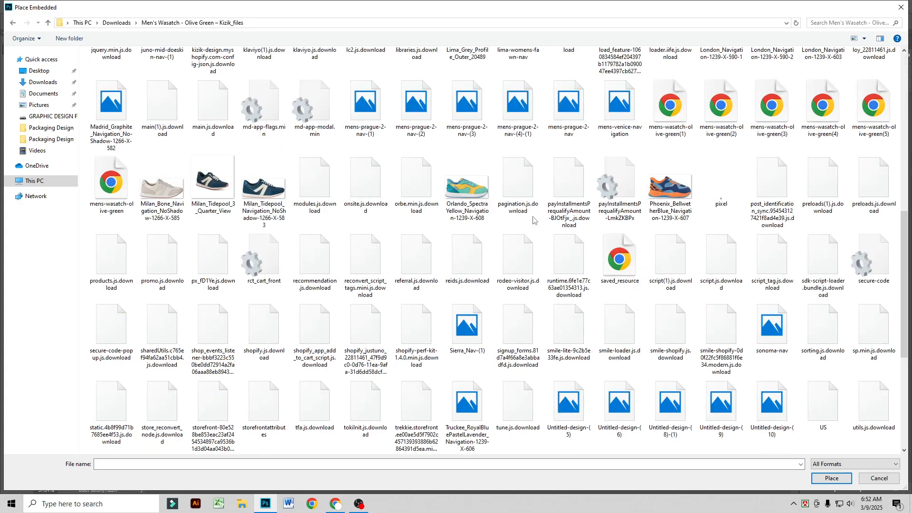
{"action": "scroll", "coordinate": [534, 244], "scroll_direction": "down", "scroll_amount": 5}
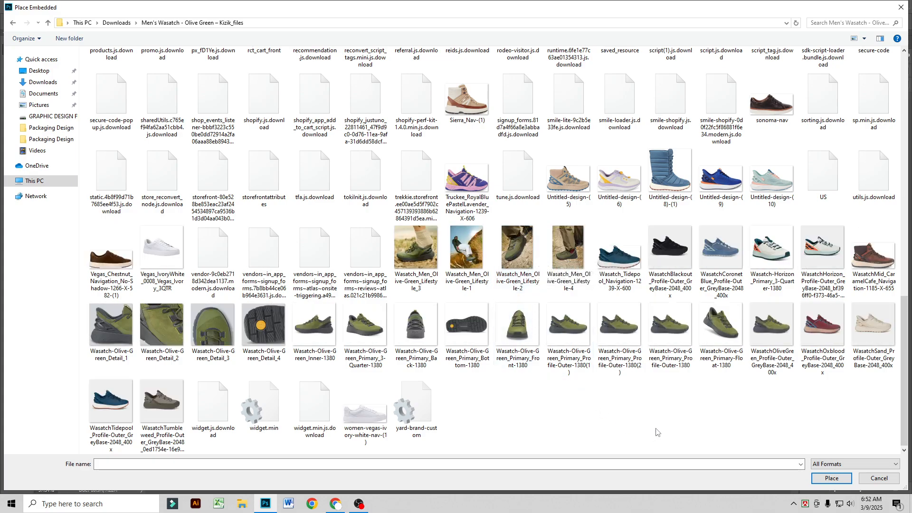
{"action": "left_click", "coordinate": [724, 337]}
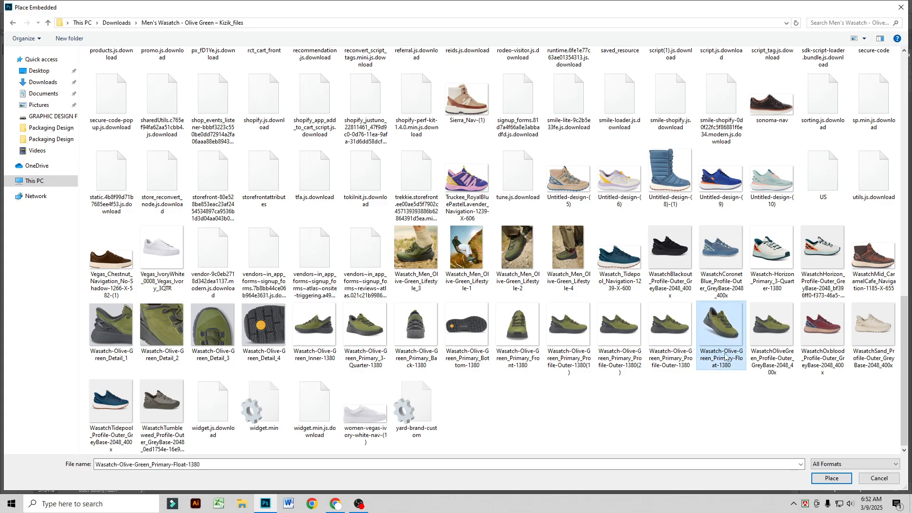
{"action": "left_click", "coordinate": [813, 477]}
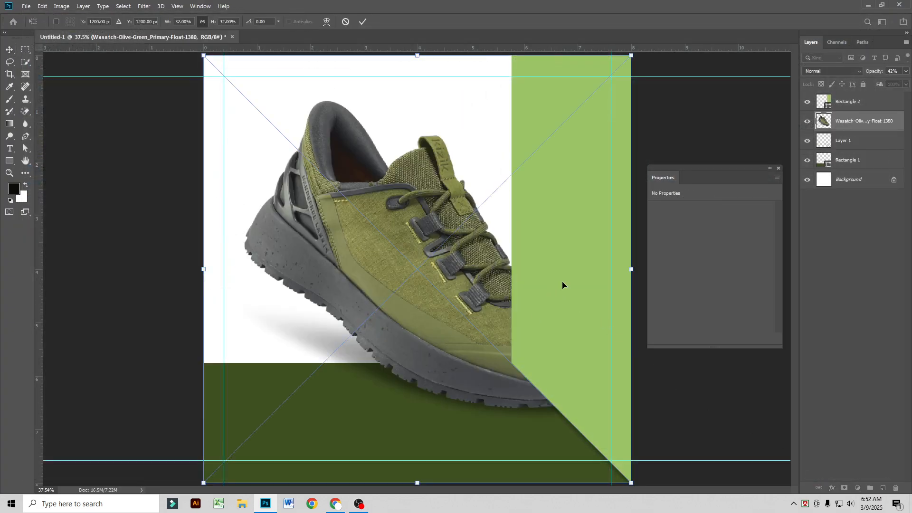
{"action": "key", "text": "Return"}
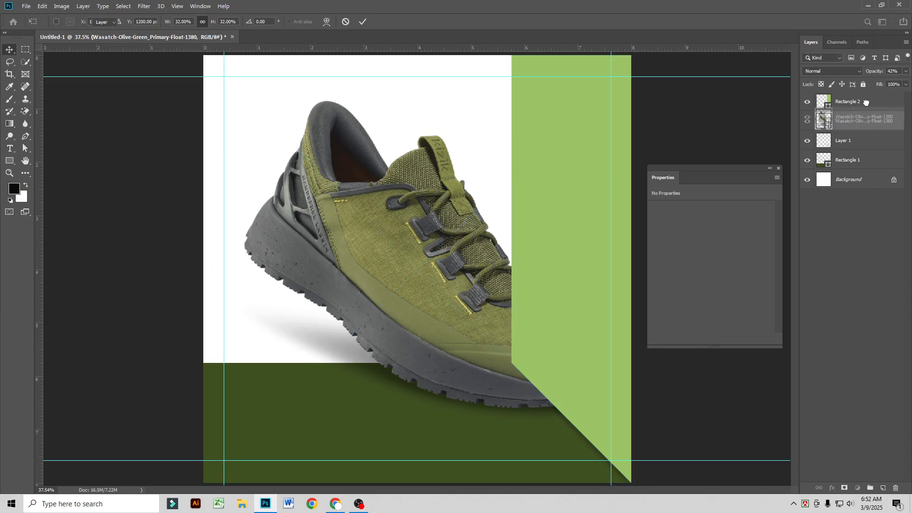
{"action": "left_click_drag", "start_coordinate": [877, 124], "coordinate": [869, 98]}
Step: Flip the shoe horizontally, scale it to about 22%, and position it over the corner where floor and green wall meet
{"action": "key", "text": "ctrl+t"}
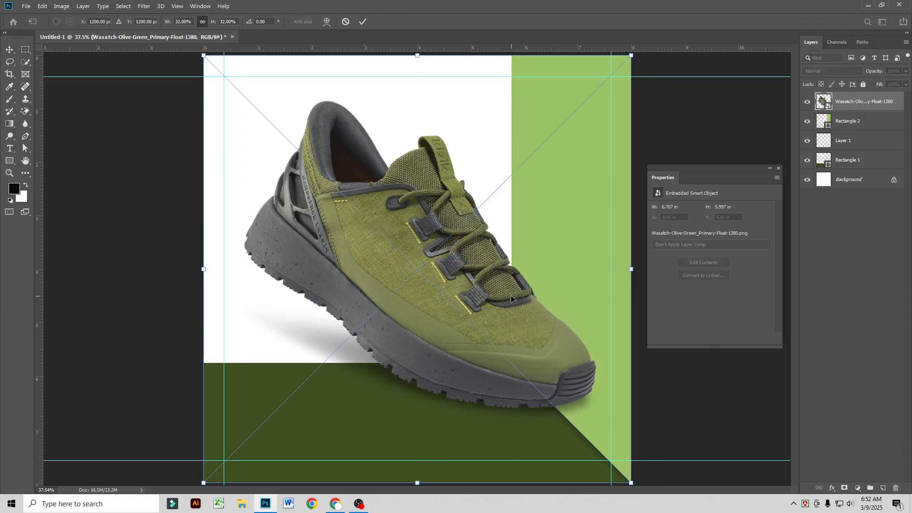
{"action": "right_click", "coordinate": [448, 249]}
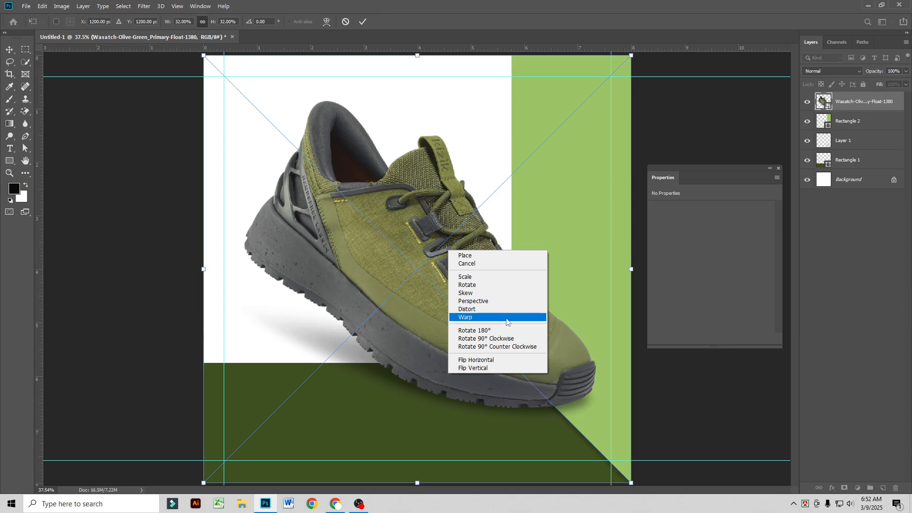
{"action": "left_click", "coordinate": [487, 360]}
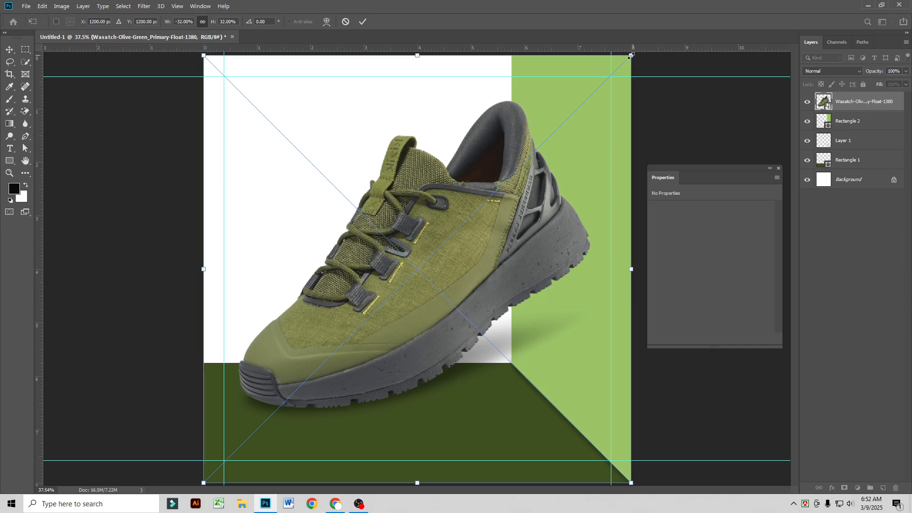
{"action": "left_click_drag", "start_coordinate": [631, 56], "coordinate": [499, 189]}
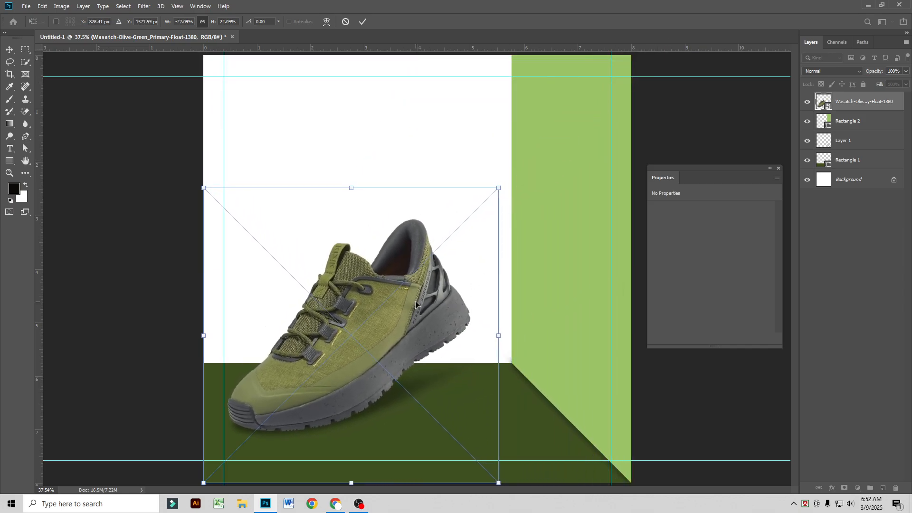
{"action": "left_click_drag", "start_coordinate": [416, 304], "coordinate": [489, 271]}
{"action": "key", "text": "Return"}
Step: Add a blank layer between the shoe and the light green Rectangle 2 layer
{"action": "scroll", "coordinate": [508, 287], "scroll_direction": "down", "scroll_amount": 1}
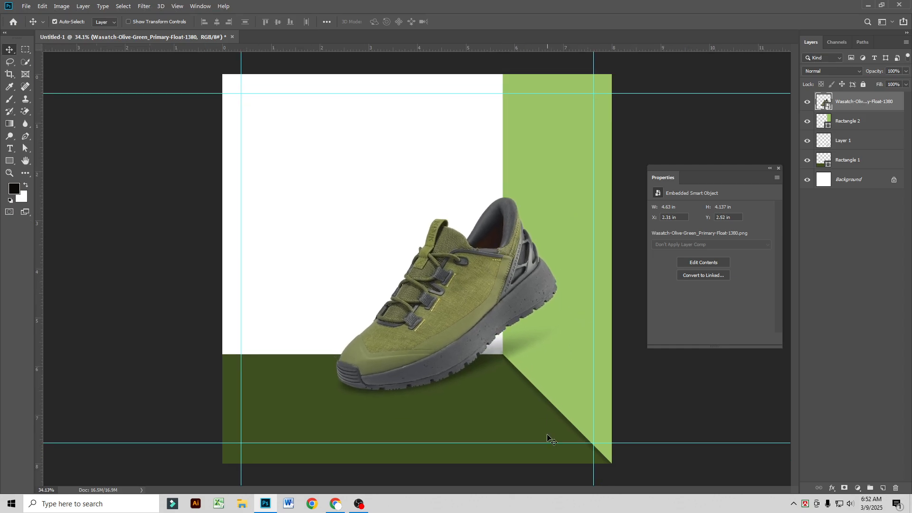
{"action": "scroll", "coordinate": [442, 404], "scroll_direction": "up", "scroll_amount": 1}
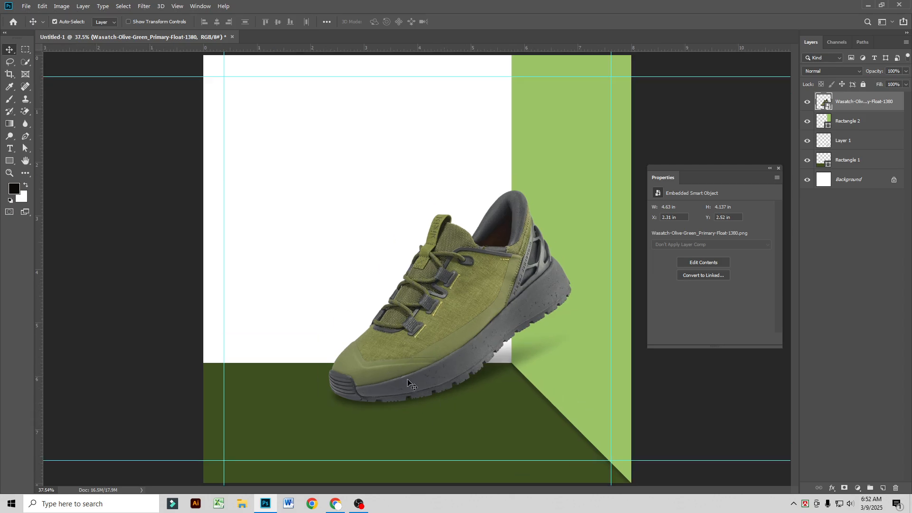
{"action": "scroll", "coordinate": [442, 406], "scroll_direction": "up", "scroll_amount": 4}
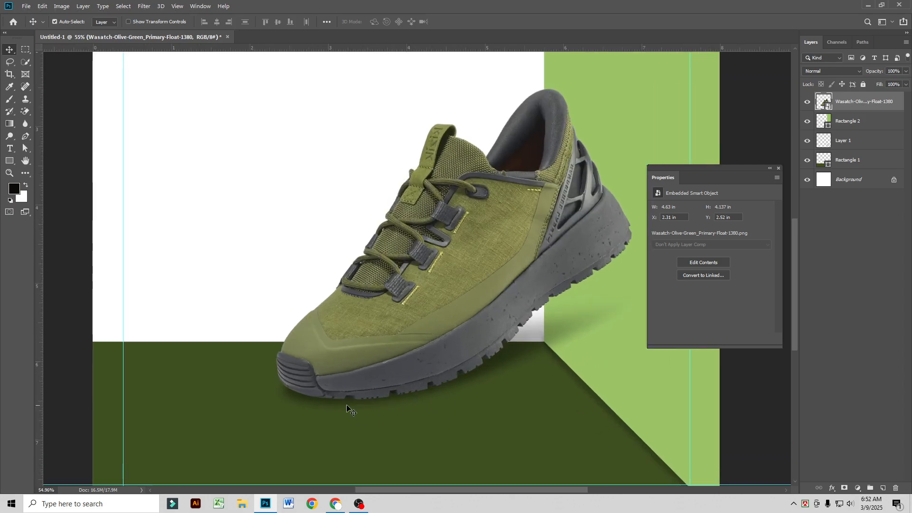
{"action": "left_click_drag", "start_coordinate": [475, 350], "coordinate": [378, 358]}
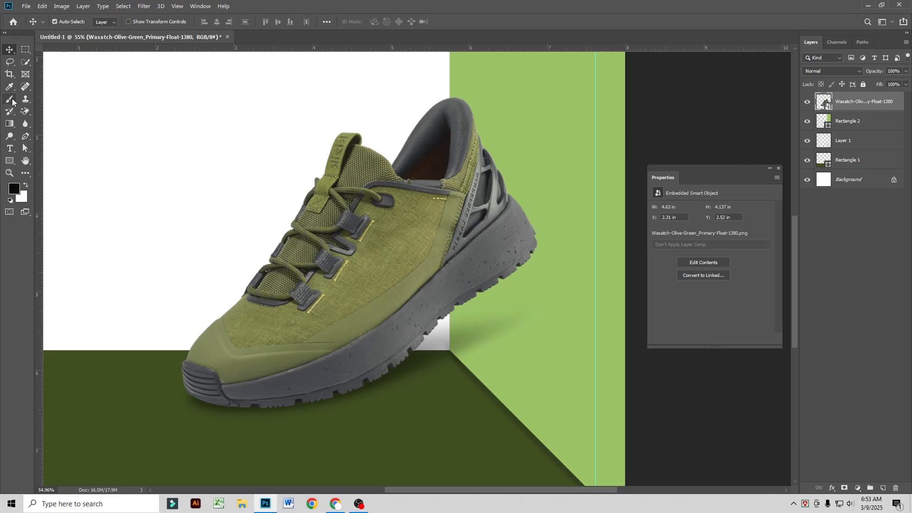
{"action": "left_click", "coordinate": [850, 125]}
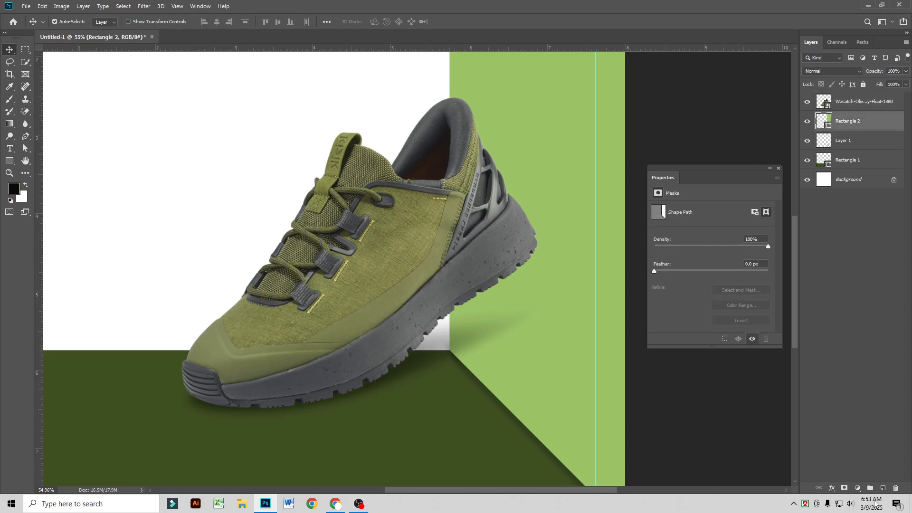
{"action": "left_click", "coordinate": [883, 488]}
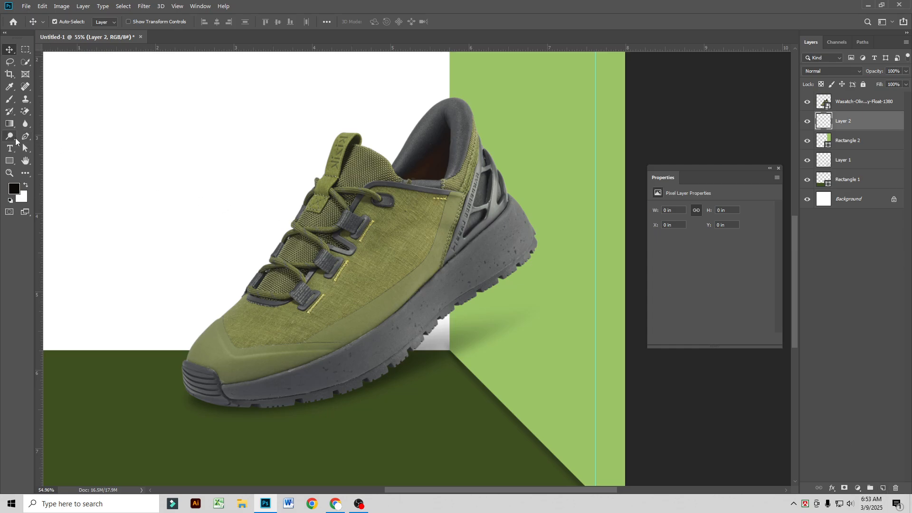
Step: Paint a soft black shadow behind the shoe's heel with the 125 px brush at 62% opacity, and set the layer opacity to 81%
{"action": "left_click", "coordinate": [10, 100]}
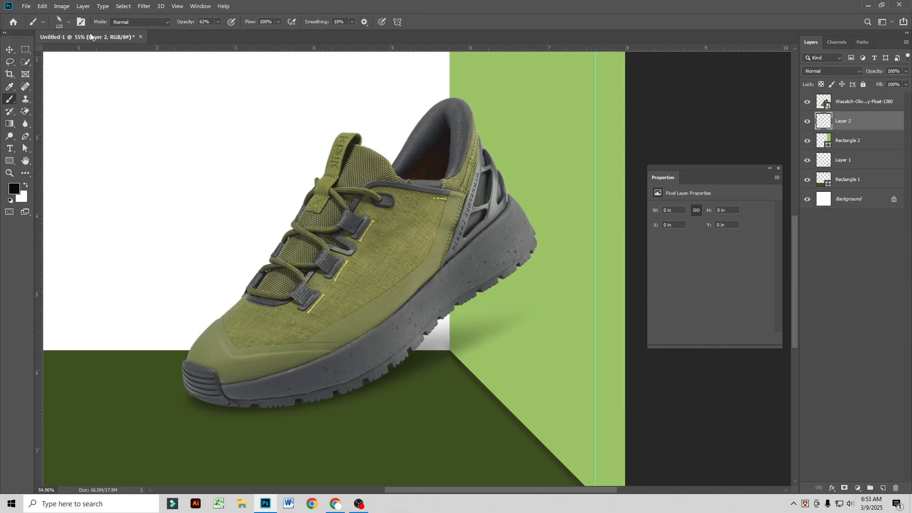
{"action": "left_click", "coordinate": [69, 22]}
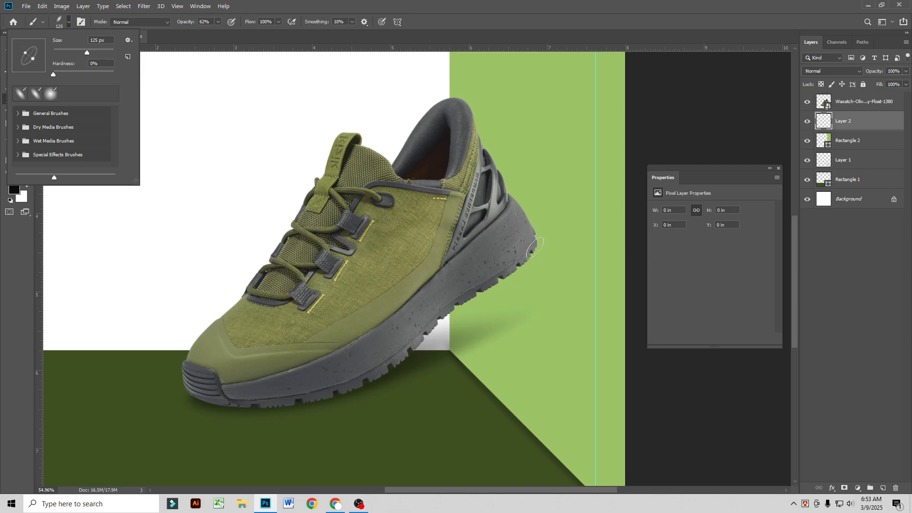
{"action": "left_click_drag", "start_coordinate": [537, 246], "coordinate": [508, 281]}
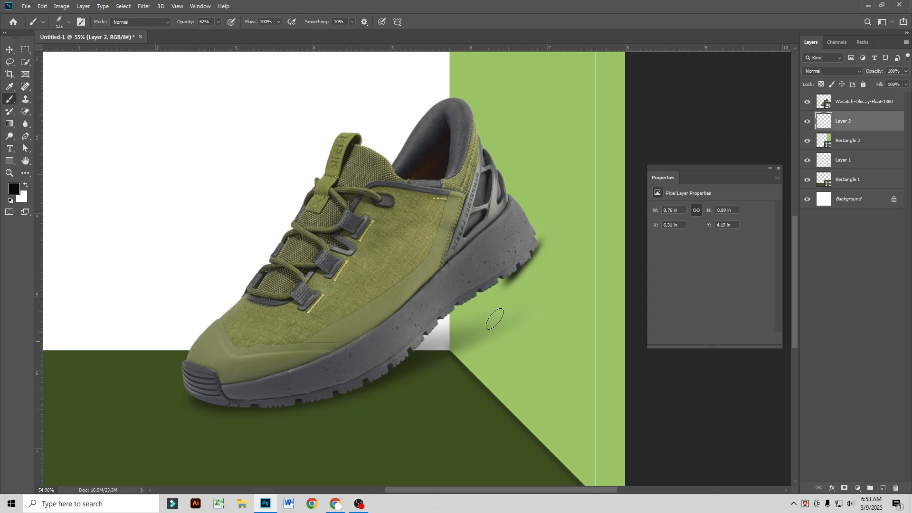
{"action": "left_click_drag", "start_coordinate": [871, 72], "coordinate": [871, 72]}
{"action": "scroll", "coordinate": [452, 237], "scroll_direction": "down", "scroll_amount": 2}
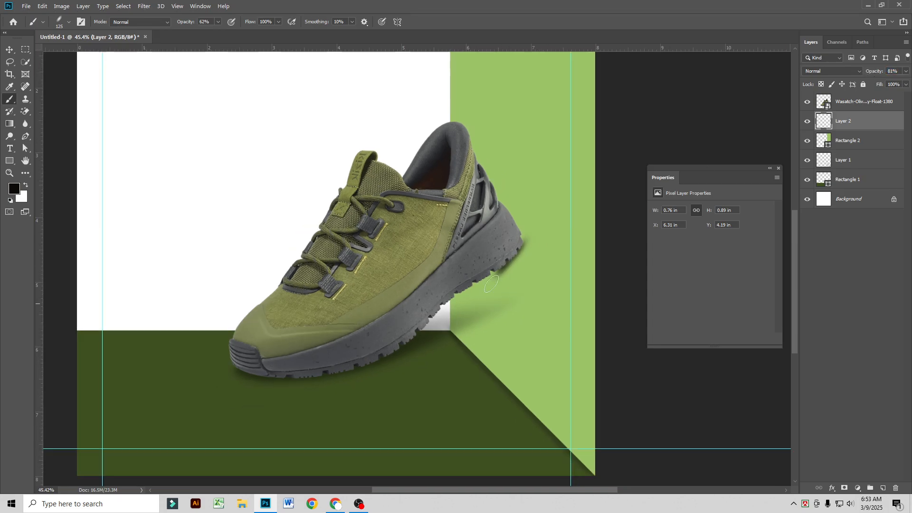
{"action": "left_click", "coordinate": [502, 272]}
{"action": "left_click", "coordinate": [10, 50]}
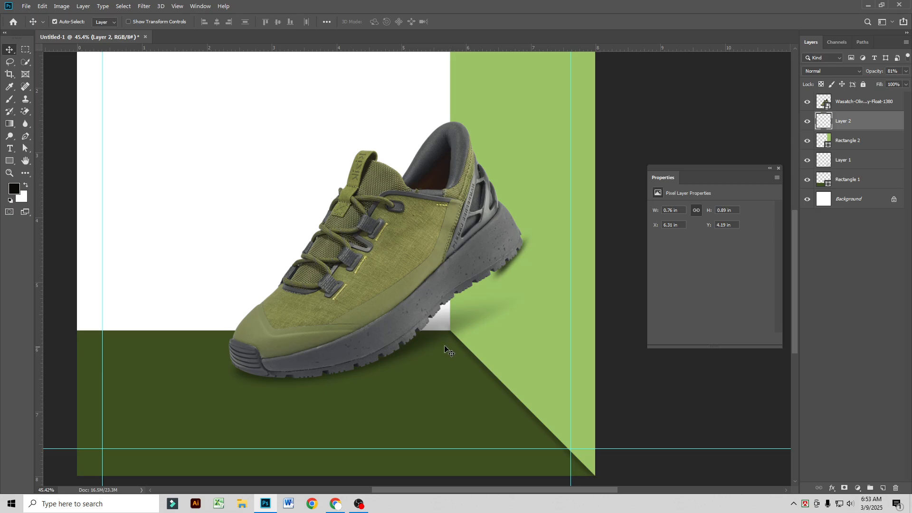
Step: Select the shoe layer and add a layer mask to it
{"action": "left_click", "coordinate": [839, 103]}
{"action": "right_click", "coordinate": [839, 101]}
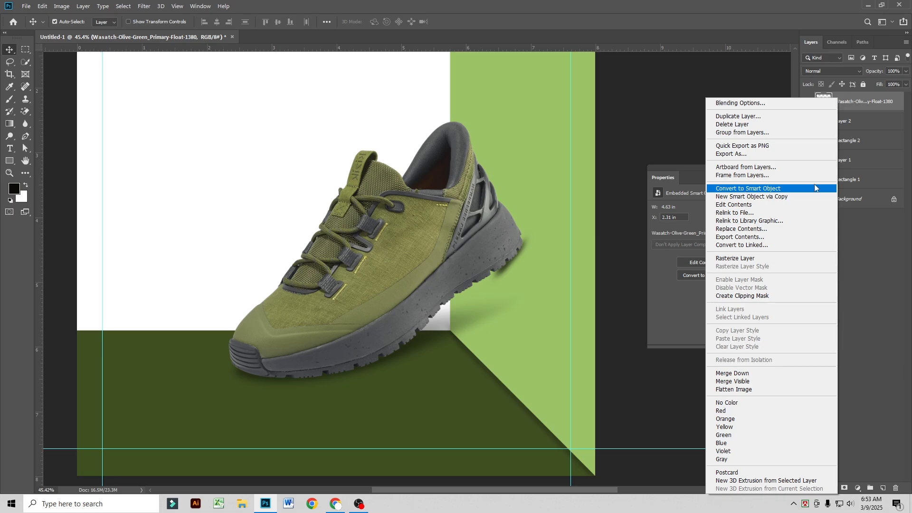
{"action": "left_click", "coordinate": [815, 188]}
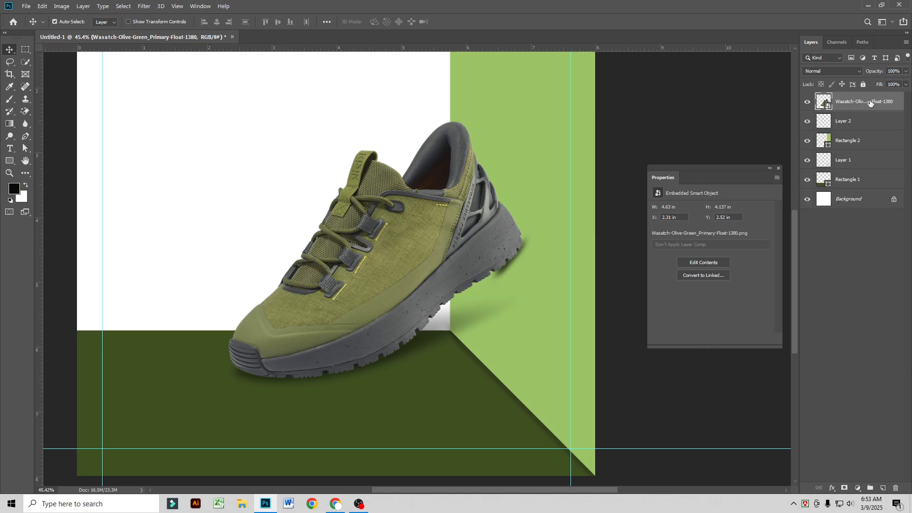
{"action": "left_click", "coordinate": [845, 488]}
{"action": "key", "text": "x"}
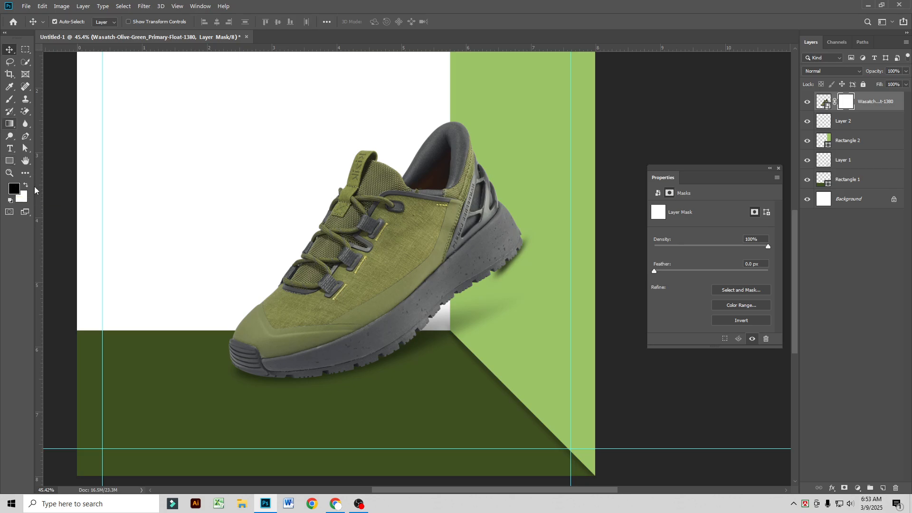
Step: Make the brush tip round and paint black on the shoe's mask to fade its original shadow beneath the sole
{"action": "left_click", "coordinate": [12, 100]}
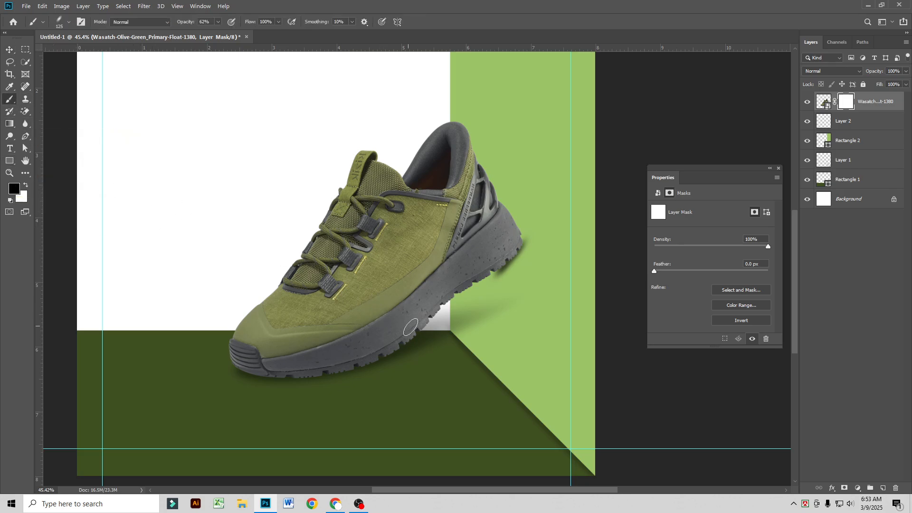
{"action": "left_click", "coordinate": [69, 23]}
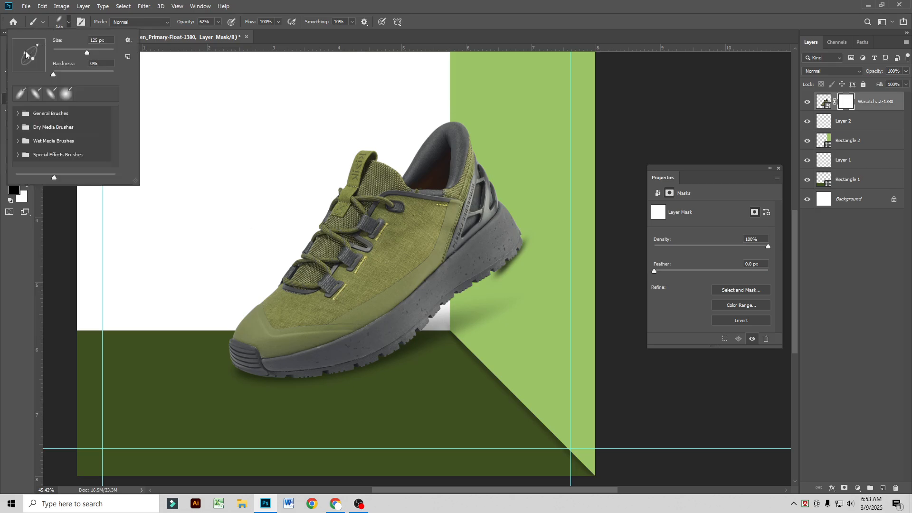
{"action": "left_click_drag", "start_coordinate": [25, 55], "coordinate": [5, 40]}
{"action": "left_click", "coordinate": [234, 5]}
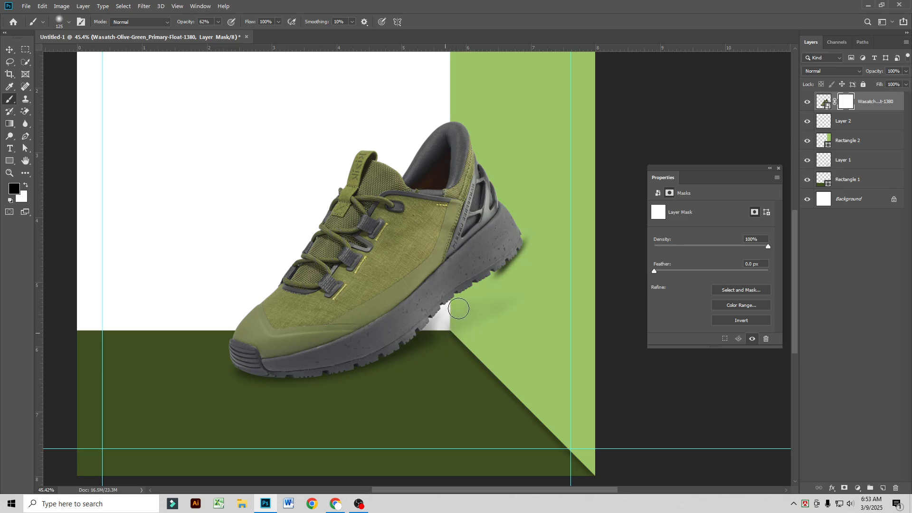
{"action": "left_click_drag", "start_coordinate": [495, 315], "coordinate": [457, 341]}
Step: Extend the painted shadow on Layer 2 along the underside of the shoe's raised sole
{"action": "left_click", "coordinate": [827, 124]}
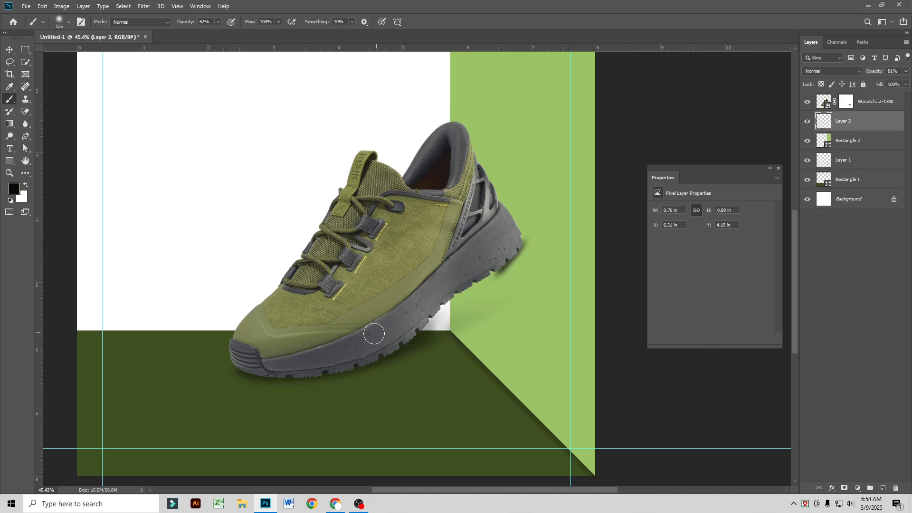
{"action": "mouse_move", "coordinate": [479, 290]}
{"action": "left_mouse_down"}
{"action": "mouse_move", "coordinate": [442, 328]}
{"action": "mouse_move", "coordinate": [483, 277]}
{"action": "mouse_move", "coordinate": [502, 269]}
{"action": "mouse_move", "coordinate": [439, 321]}
{"action": "mouse_move", "coordinate": [458, 309]}
{"action": "left_mouse_up"}
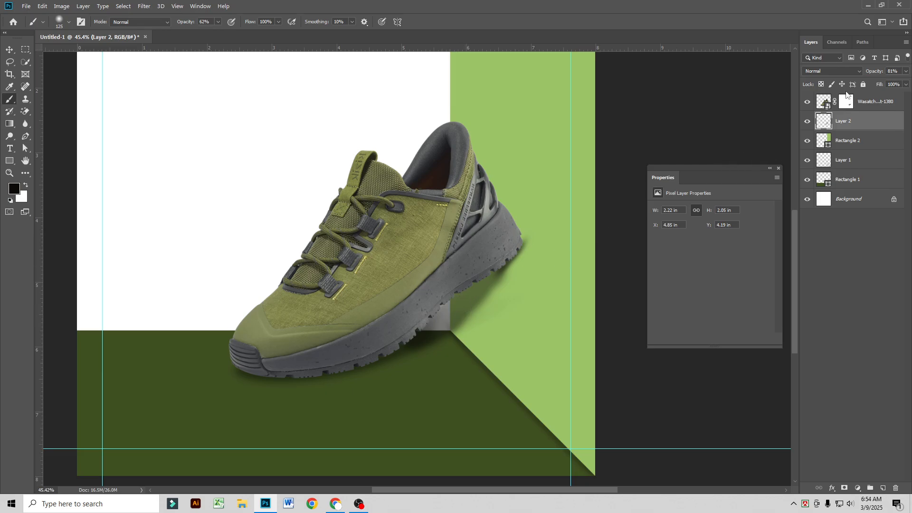
Step: Lower the opacity of the painted shadow on Layer 2 to 43%
{"action": "left_click_drag", "start_coordinate": [873, 71], "coordinate": [868, 70]}
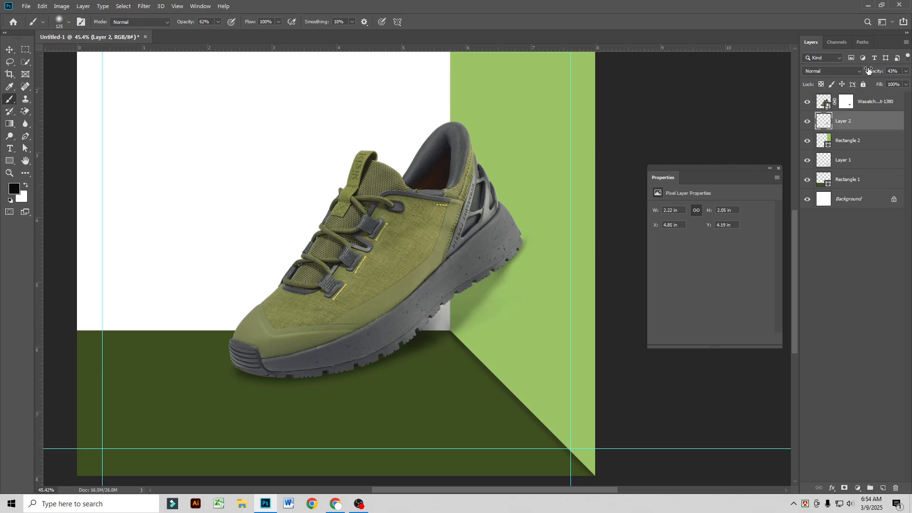
{"action": "scroll", "coordinate": [508, 350], "scroll_direction": "down", "scroll_amount": 2}
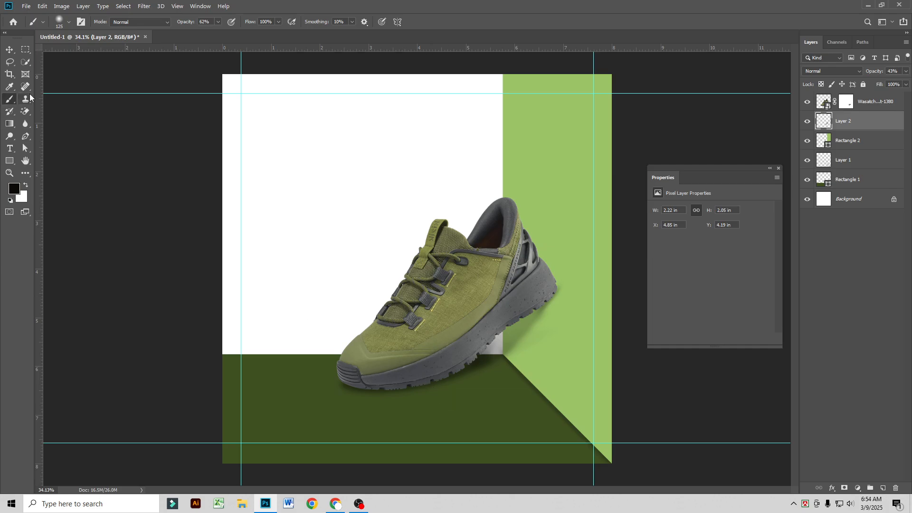
Step: Open the shoe layer in the Camera Raw Filter and set Contrast +30, Highlights +31, Shadows -12 and Whites -39
{"action": "left_click", "coordinate": [9, 49]}
{"action": "scroll", "coordinate": [471, 329], "scroll_direction": "up", "scroll_amount": 2}
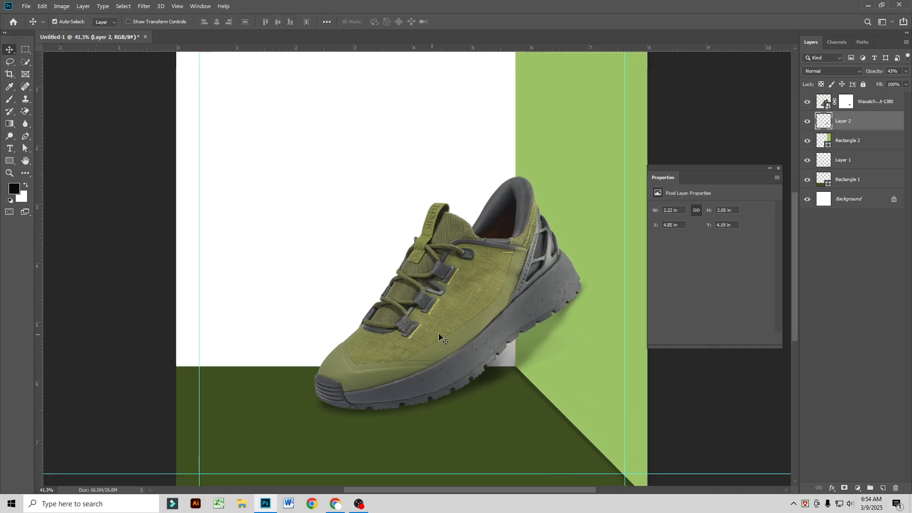
{"action": "scroll", "coordinate": [439, 340], "scroll_direction": "up", "scroll_amount": 2}
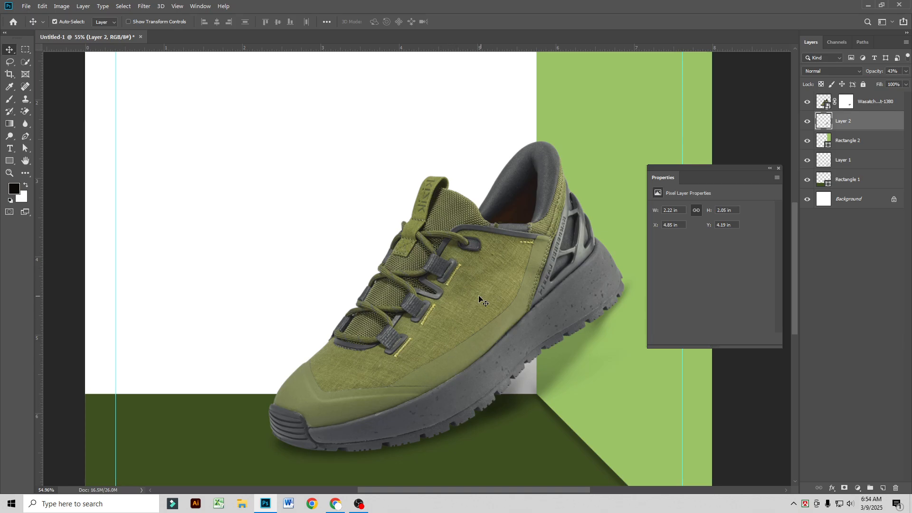
{"action": "left_click", "coordinate": [482, 327]}
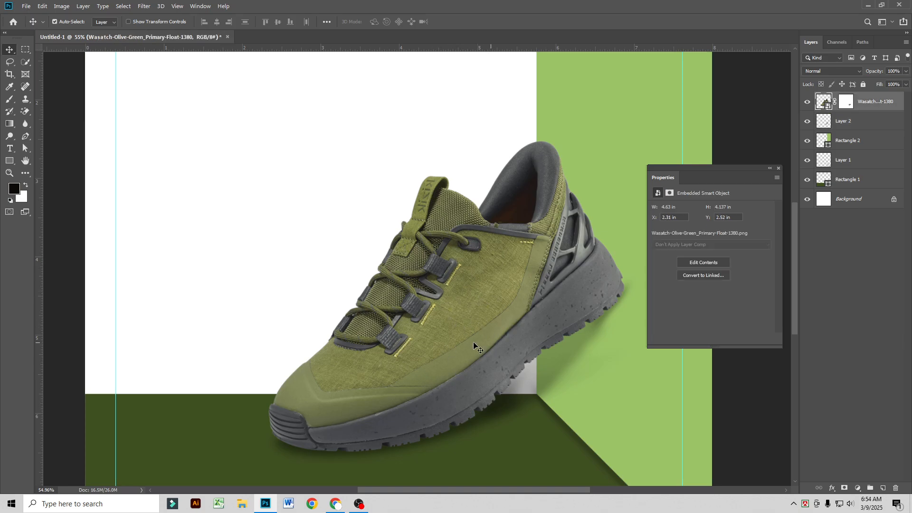
{"action": "left_click", "coordinate": [144, 6]}
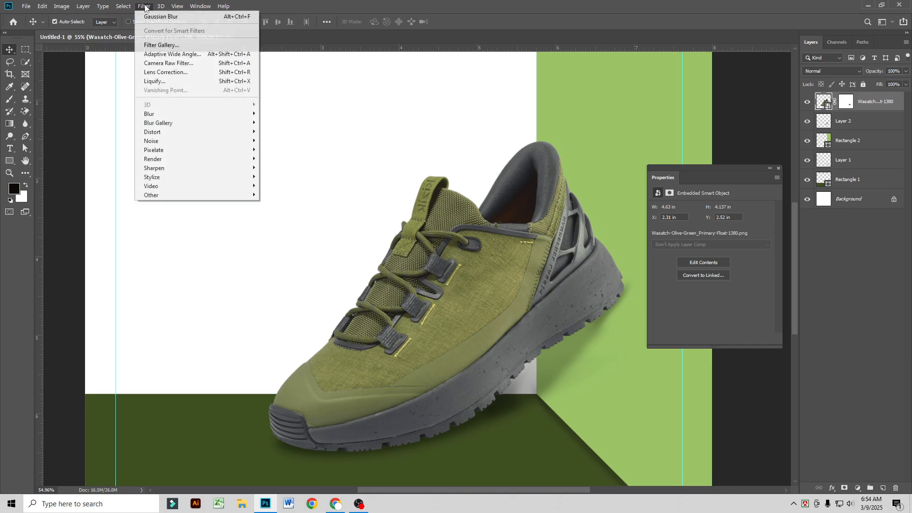
{"action": "left_click", "coordinate": [171, 63]}
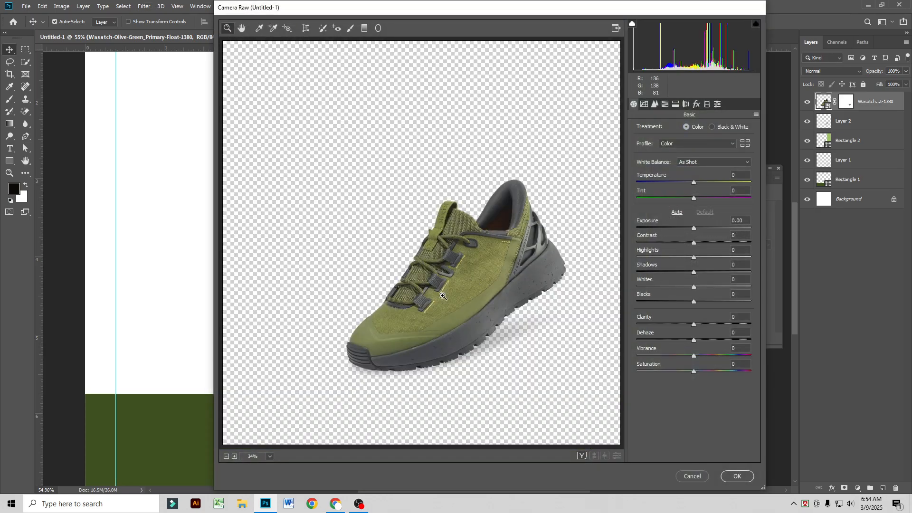
{"action": "left_click", "coordinate": [434, 289]}
{"action": "left_click_drag", "start_coordinate": [695, 229], "coordinate": [687, 273]}
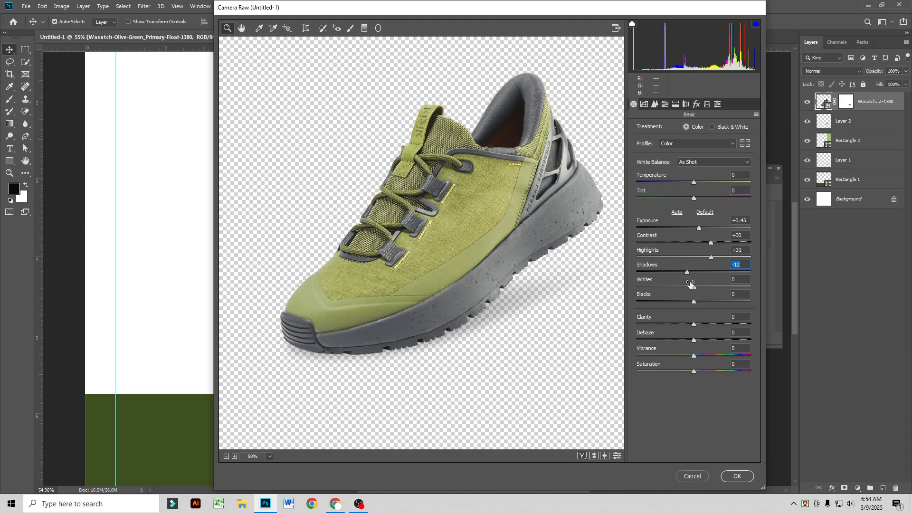
{"action": "left_click_drag", "start_coordinate": [697, 289], "coordinate": [672, 284]}
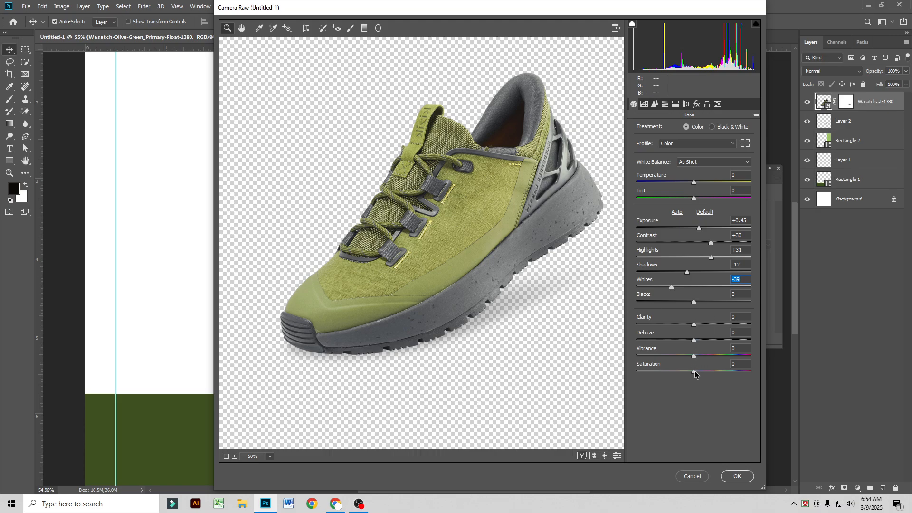
Step: Raise the shoe's Saturation to +25 and Exposure to +1.05, and apply the Camera Raw Filter
{"action": "left_click_drag", "start_coordinate": [695, 371], "coordinate": [708, 371]}
{"action": "left_click_drag", "start_coordinate": [699, 228], "coordinate": [707, 229]}
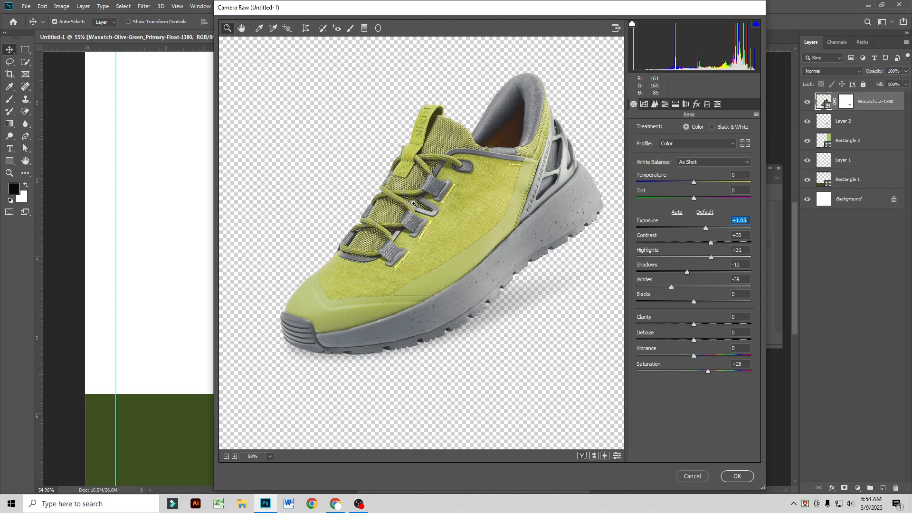
{"action": "left_click", "coordinate": [736, 477]}
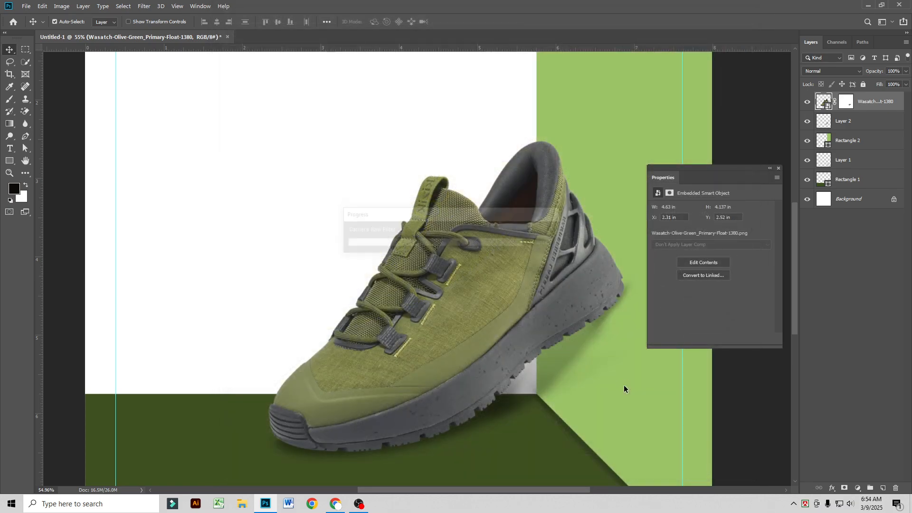
{"action": "key", "text": "ctrl+0"}
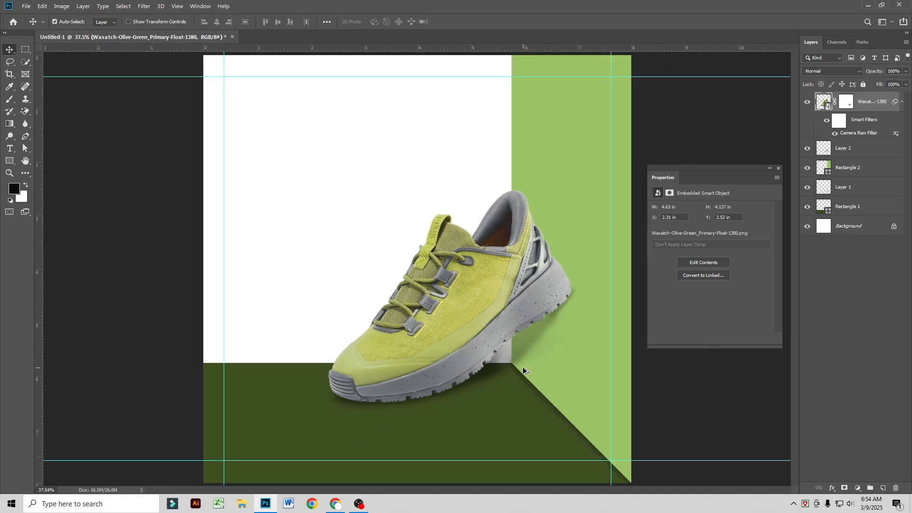
{"action": "scroll", "coordinate": [523, 370], "scroll_direction": "down", "scroll_amount": 1}
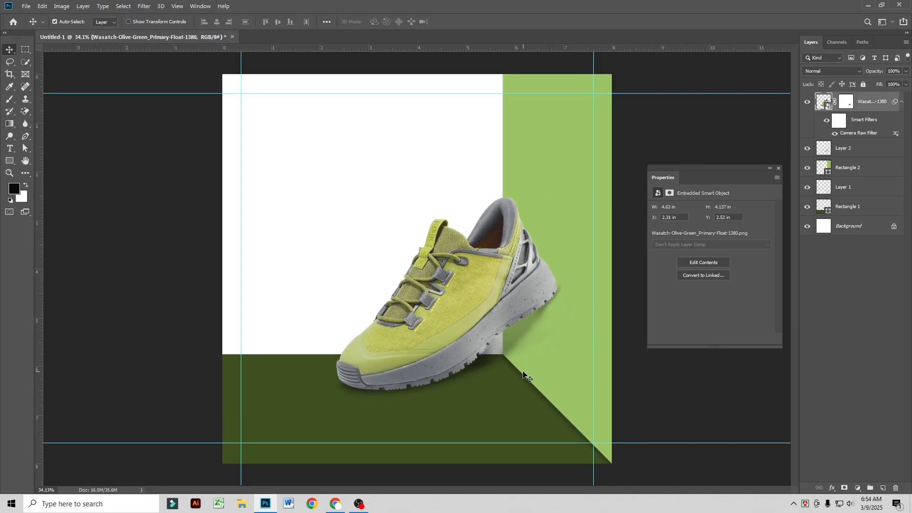
{"action": "scroll", "coordinate": [425, 351], "scroll_direction": "down", "scroll_amount": 1}
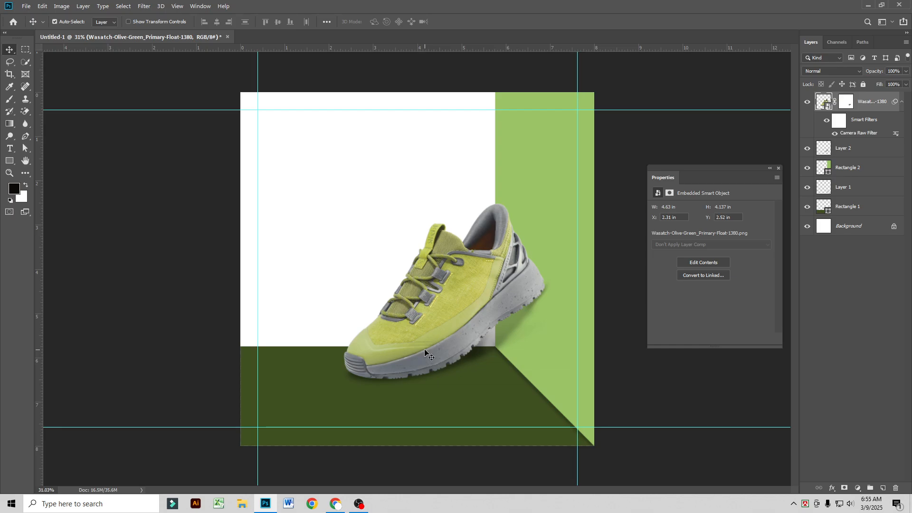
{"action": "scroll", "coordinate": [425, 351], "scroll_direction": "up", "scroll_amount": 2}
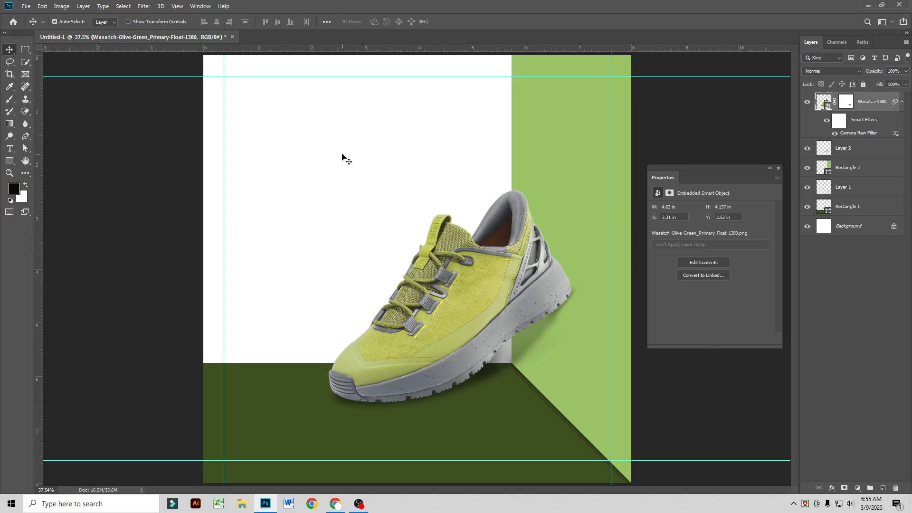
Step: Switch to Chrome and bring up the sky image search, moving its tab beside the green shoe search
{"action": "left_click", "coordinate": [336, 503]}
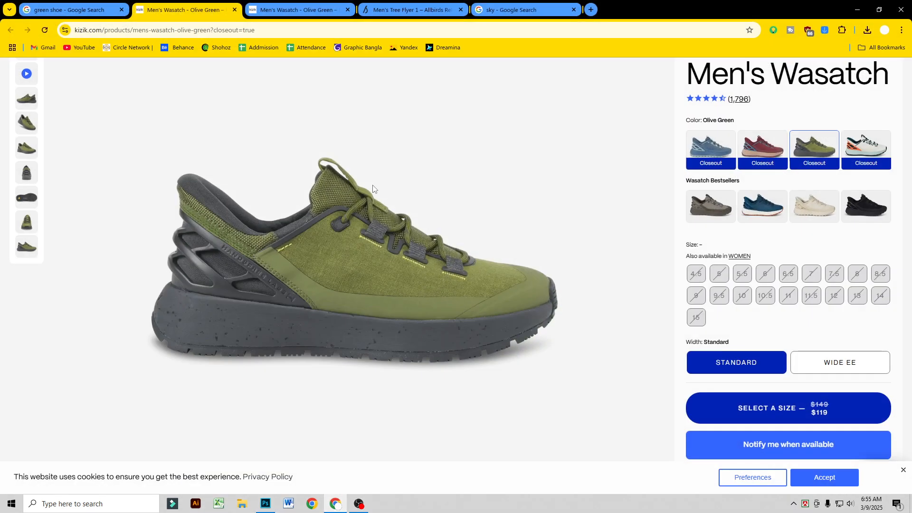
{"action": "left_click", "coordinate": [114, 8]}
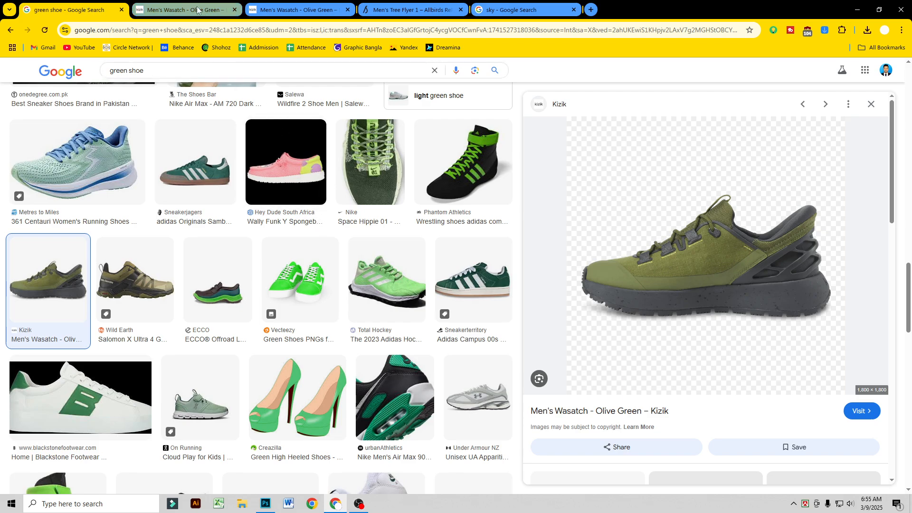
{"action": "scroll", "coordinate": [221, 77], "scroll_direction": "up", "scroll_amount": 5}
{"action": "left_click_drag", "start_coordinate": [523, 10], "coordinate": [132, 3]}
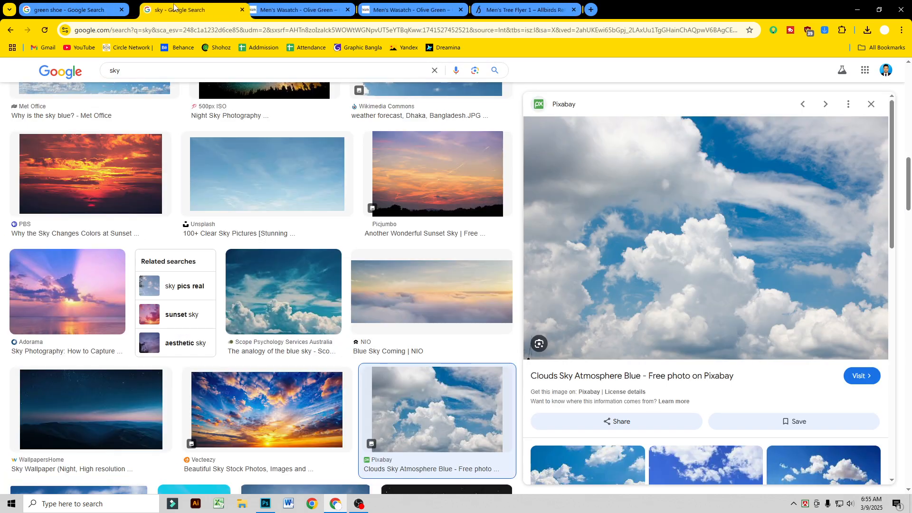
Step: Browse the related sky pictures and open the preview of Photowall's Cloud Sky poster image
{"action": "scroll", "coordinate": [404, 247], "scroll_direction": "down", "scroll_amount": 2}
{"action": "scroll", "coordinate": [712, 261], "scroll_direction": "down", "scroll_amount": 6}
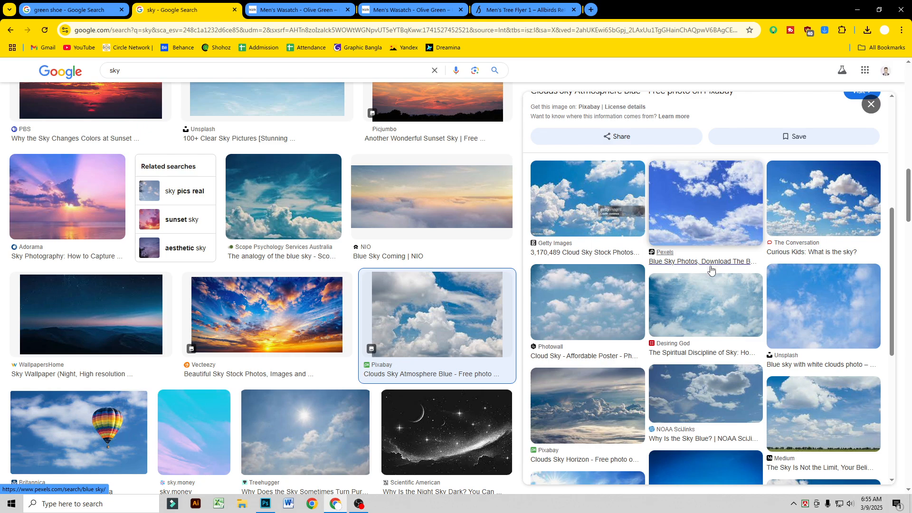
{"action": "scroll", "coordinate": [692, 337], "scroll_direction": "down", "scroll_amount": 2}
{"action": "scroll", "coordinate": [693, 340], "scroll_direction": "down", "scroll_amount": 3}
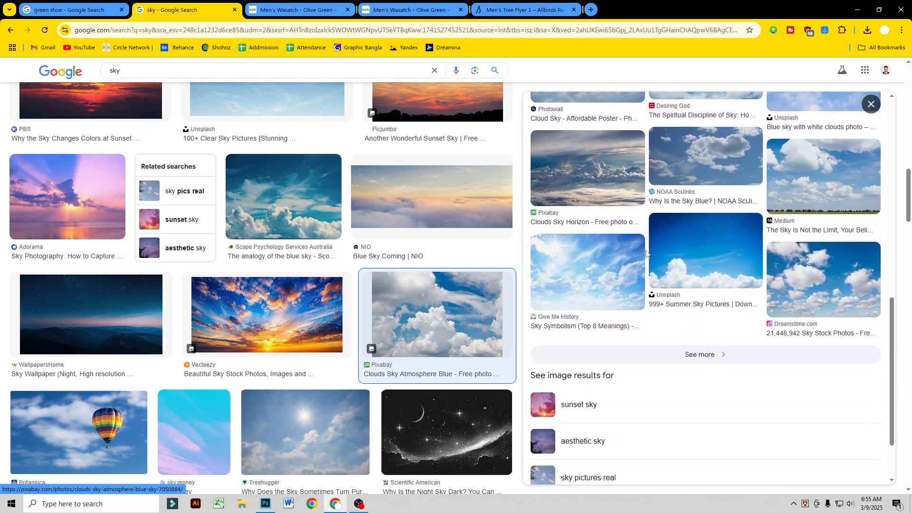
{"action": "scroll", "coordinate": [617, 285], "scroll_direction": "up", "scroll_amount": 3}
{"action": "left_click", "coordinate": [547, 239]}
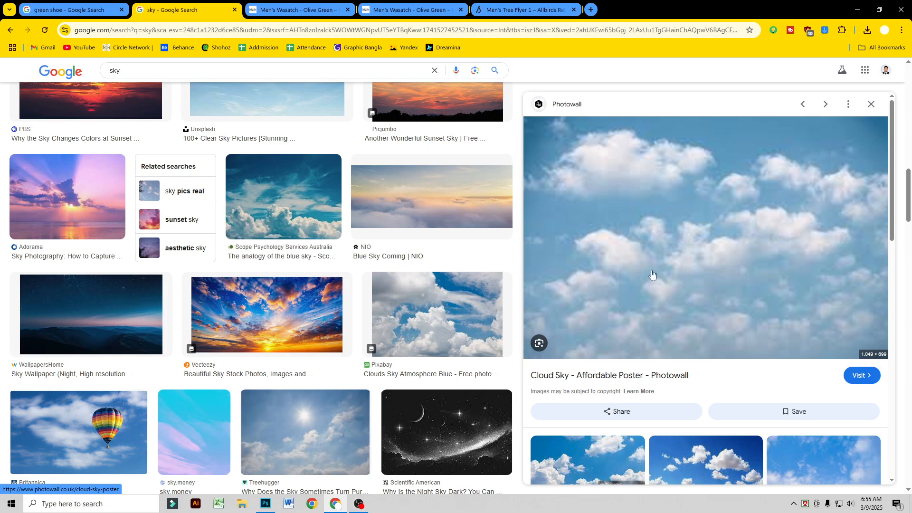
Step: Look through more sky results and copy the Photowall Cloud Sky image
{"action": "scroll", "coordinate": [687, 254], "scroll_direction": "down", "scroll_amount": 3}
{"action": "scroll", "coordinate": [687, 256], "scroll_direction": "down", "scroll_amount": 7}
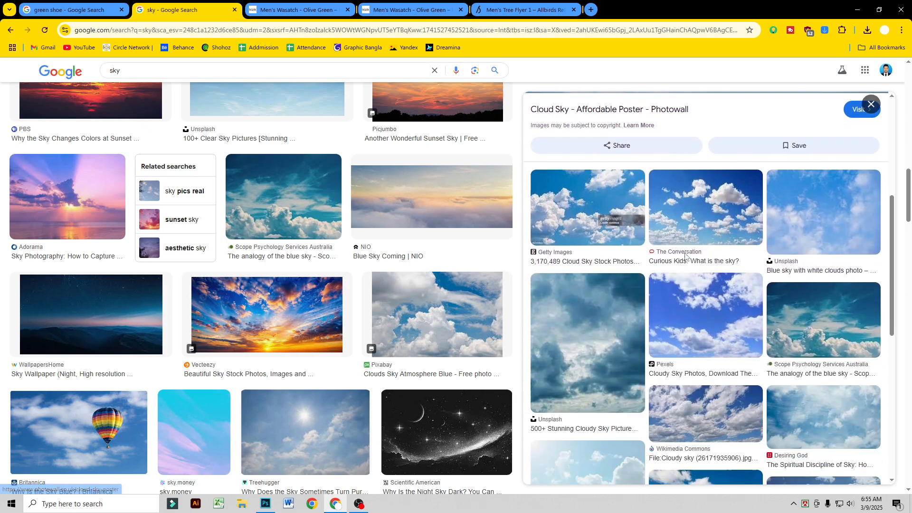
{"action": "scroll", "coordinate": [314, 309], "scroll_direction": "up", "scroll_amount": 10}
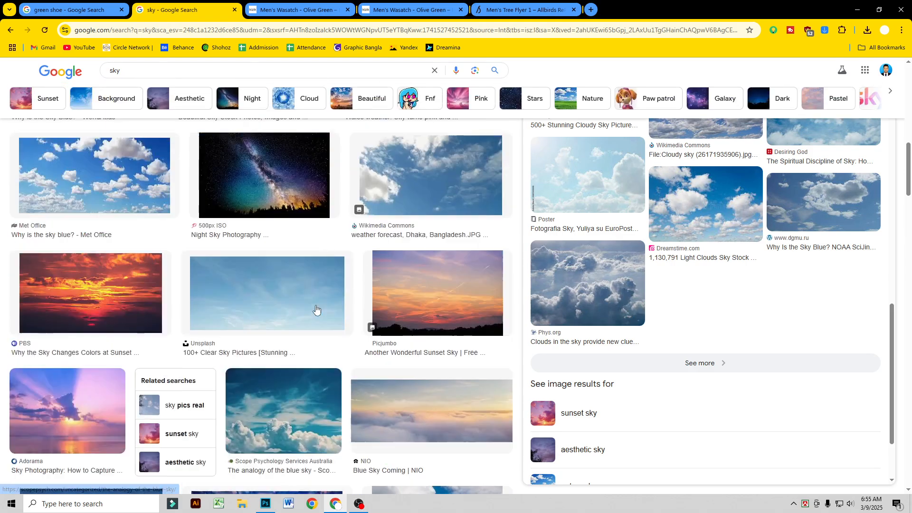
{"action": "scroll", "coordinate": [712, 323], "scroll_direction": "up", "scroll_amount": 10}
{"action": "scroll", "coordinate": [725, 336], "scroll_direction": "up", "scroll_amount": 2}
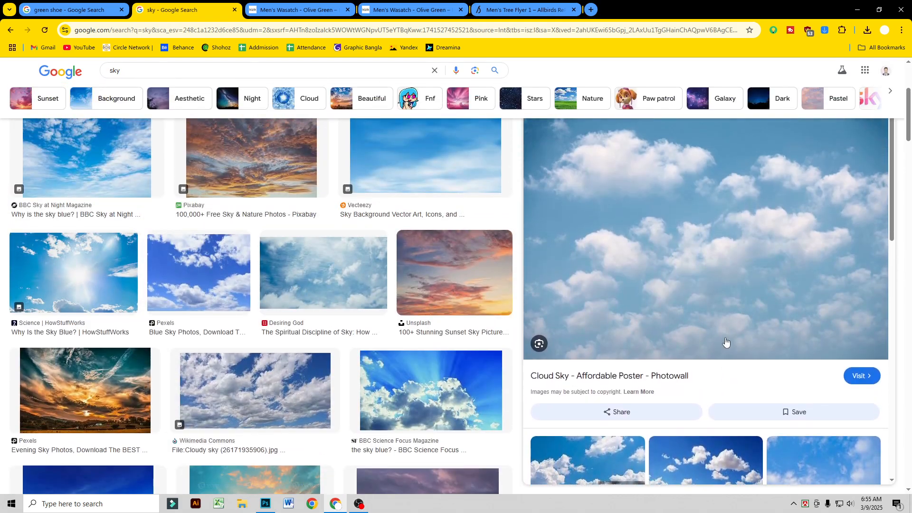
{"action": "right_click", "coordinate": [708, 199]}
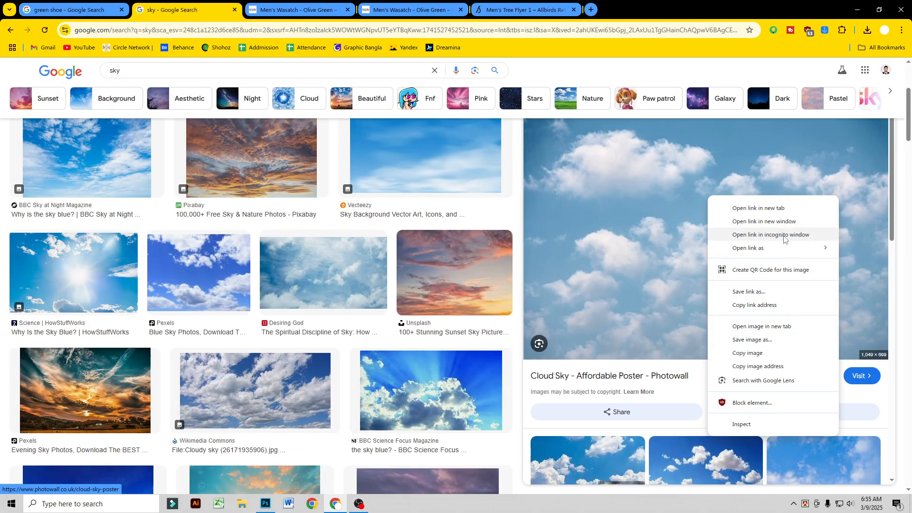
{"action": "left_click", "coordinate": [725, 355]}
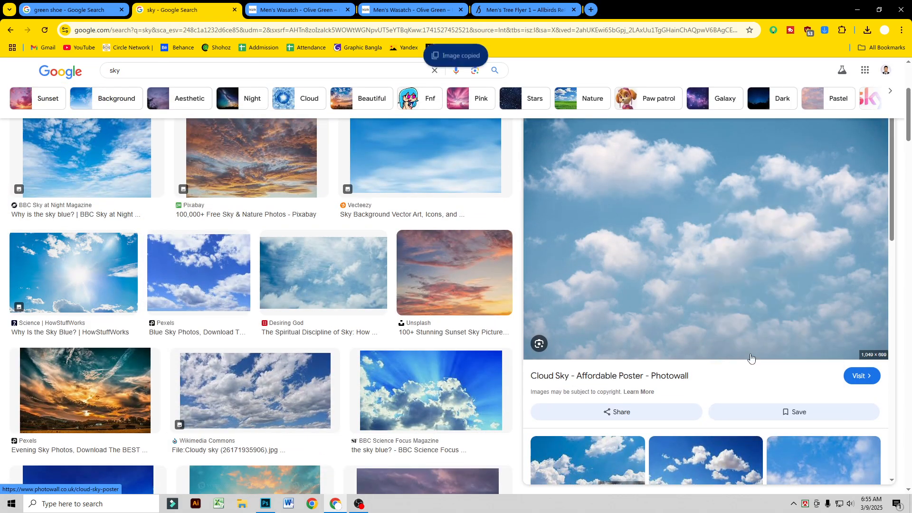
Step: Switch to Photoshop, paste the sky image directly above the Background layer, and convert it to a smart object
{"action": "left_click", "coordinate": [259, 506]}
{"action": "left_click", "coordinate": [857, 224]}
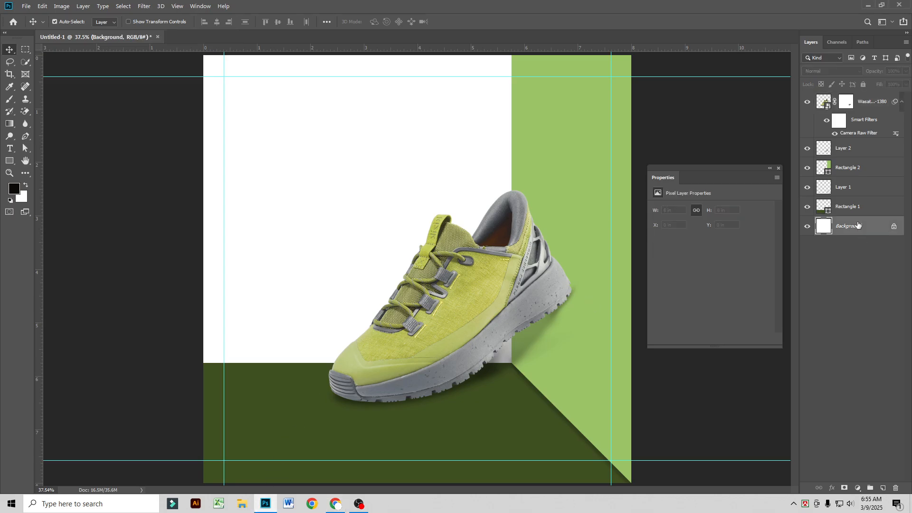
{"action": "key", "text": "ctrl+v"}
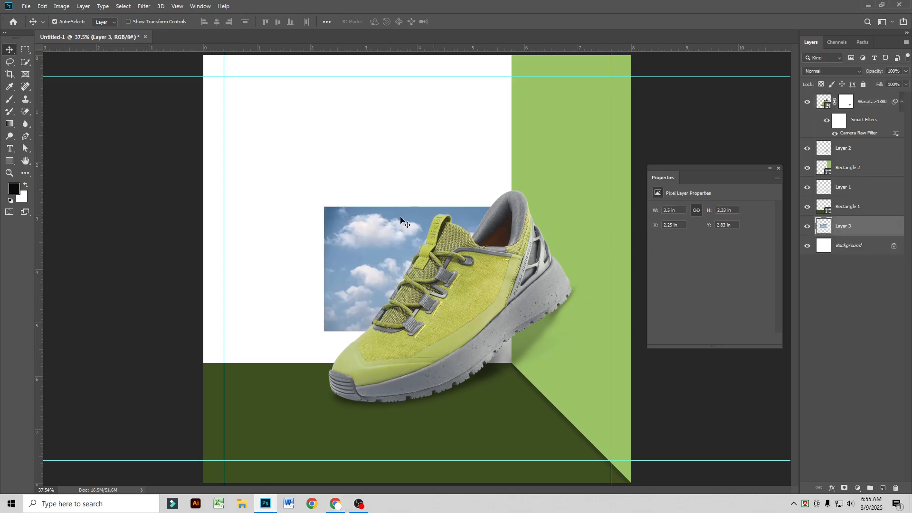
{"action": "right_click", "coordinate": [842, 233]}
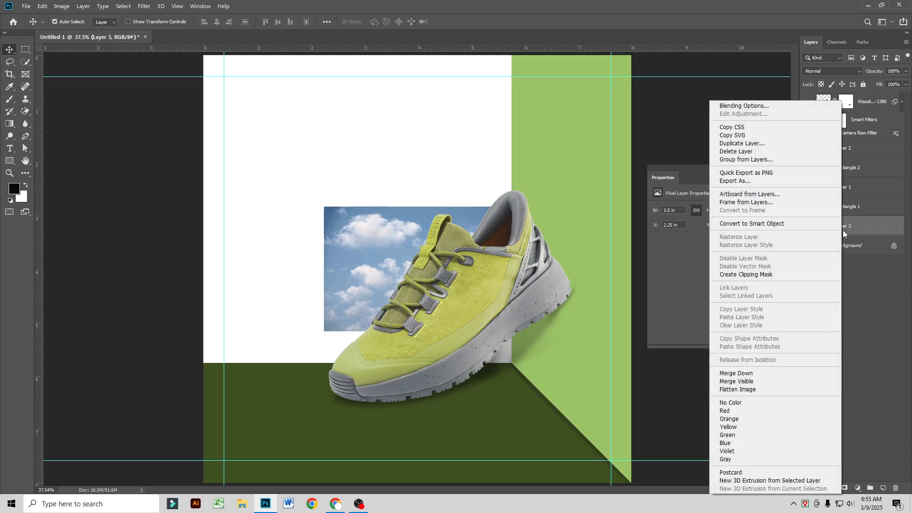
{"action": "left_click", "coordinate": [791, 224]}
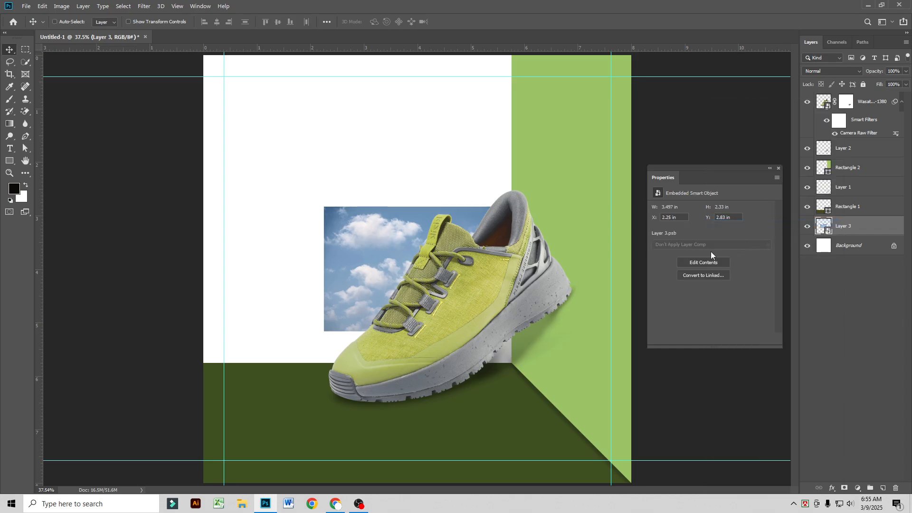
Step: Scale the sky image to about 250% and position it behind the shoe over the white wall area
{"action": "key", "text": "ctrl+t"}
{"action": "left_click_drag", "start_coordinate": [334, 211], "coordinate": [138, 6]}
{"action": "left_click_drag", "start_coordinate": [306, 332], "coordinate": [298, 372]}
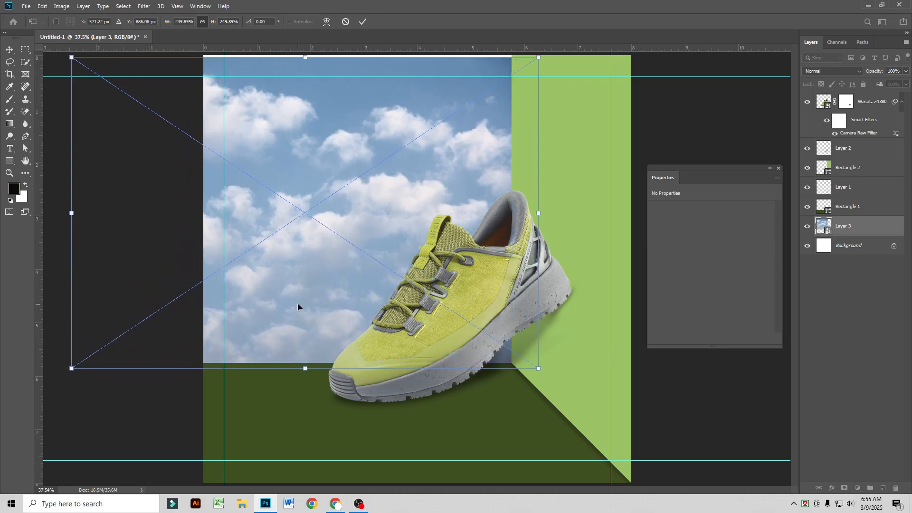
{"action": "key", "text": "Return"}
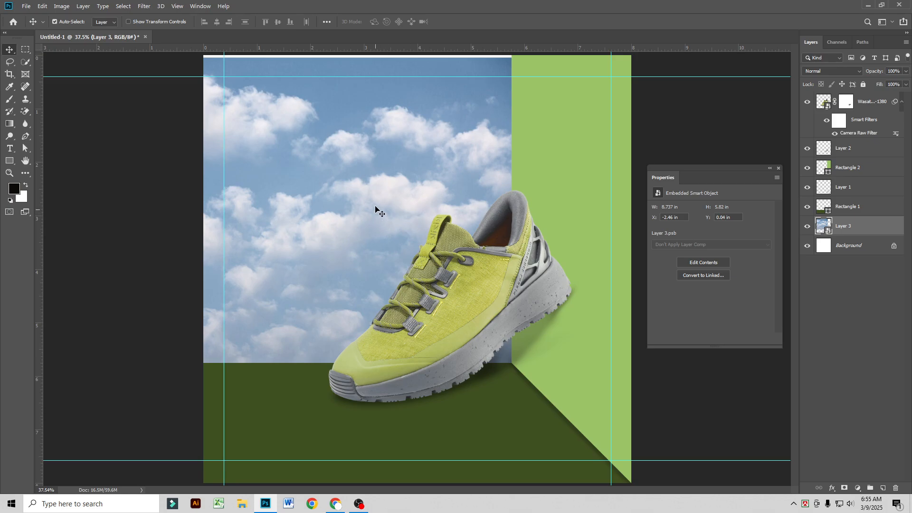
Step: Enlarge the sky slightly to about 8.8 × 5.86 in so it covers the white gap along the canvas's upper edge
{"action": "key", "text": "ctrl+t"}
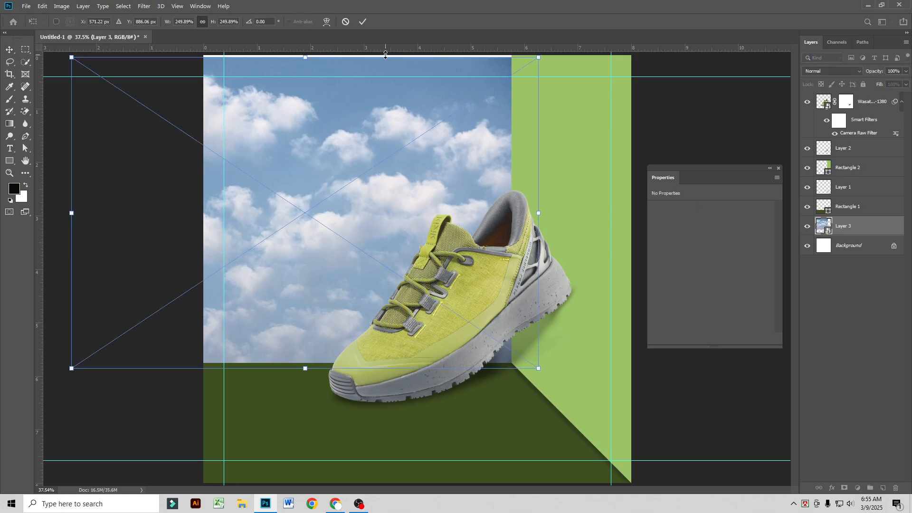
{"action": "key", "text": "ctrl+minus"}
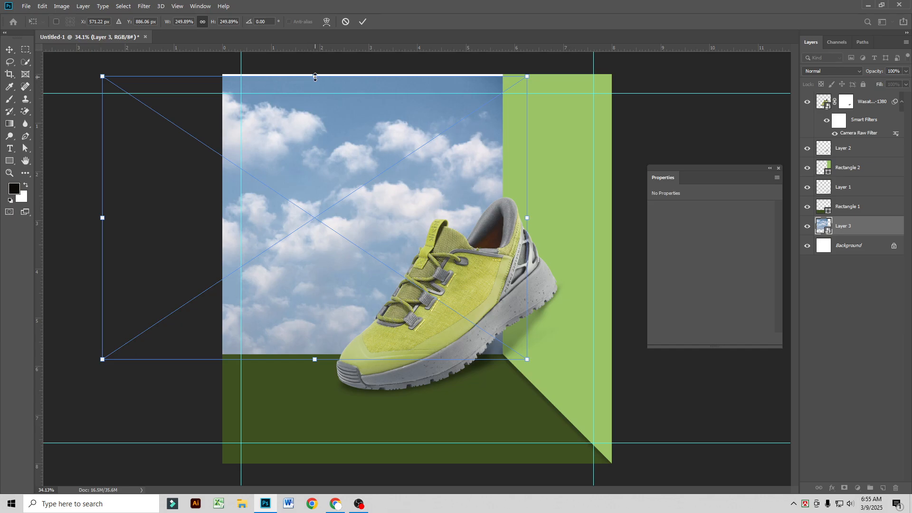
{"action": "key", "text": "Return"}
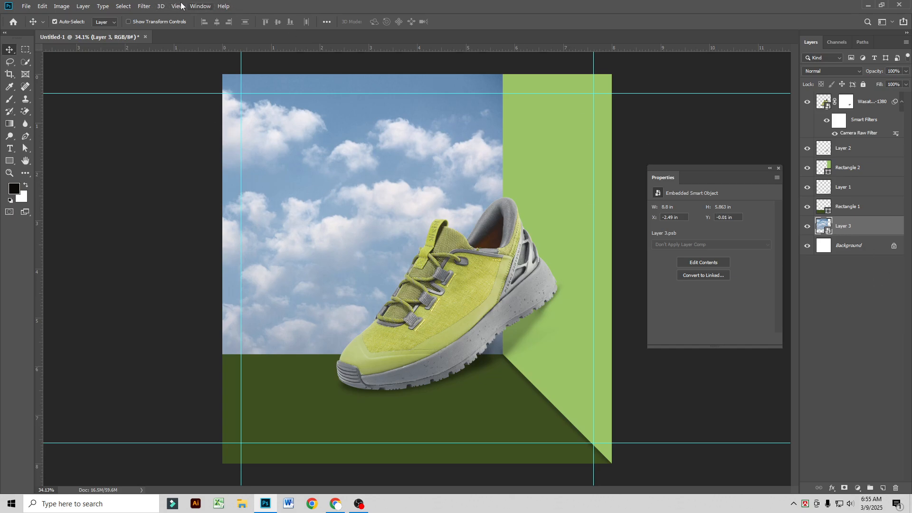
Step: Apply Camera Raw to the sky: Exposure +0.45, Contrast +23, Highlights +20, Shadows -18, Whites +26, with slightly raised Clarity and Saturation
{"action": "left_click", "coordinate": [144, 6]}
{"action": "left_click", "coordinate": [163, 65]}
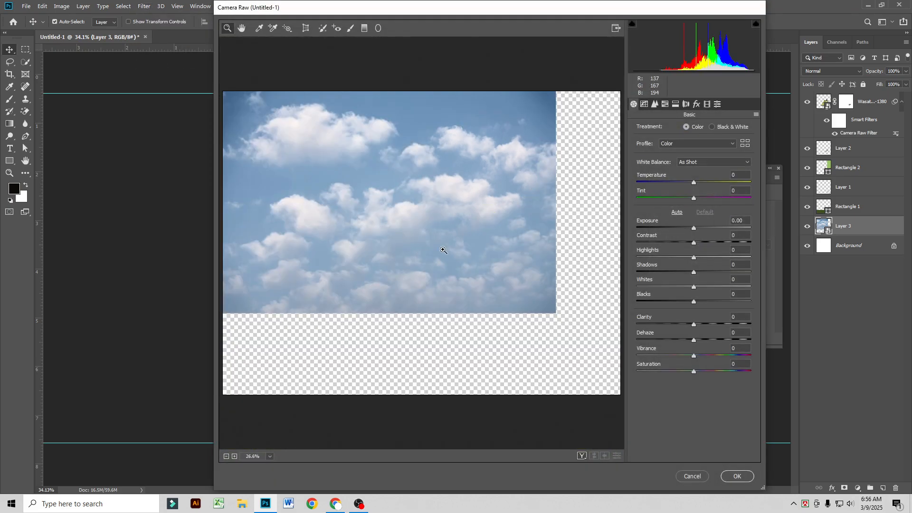
{"action": "left_click_drag", "start_coordinate": [690, 227], "coordinate": [708, 287]}
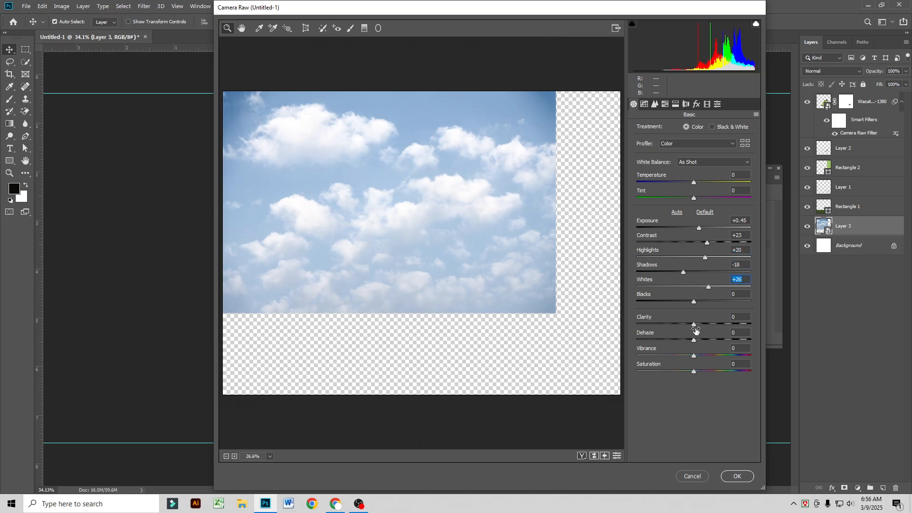
{"action": "left_click_drag", "start_coordinate": [694, 325], "coordinate": [701, 325]}
{"action": "left_click_drag", "start_coordinate": [693, 372], "coordinate": [707, 372]}
{"action": "left_click", "coordinate": [735, 475]}
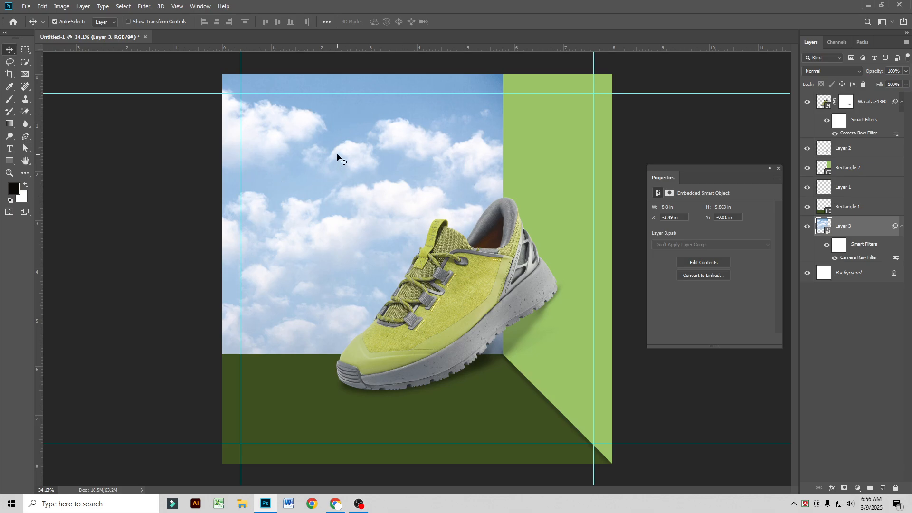
Step: Add the heading "SPORTS SHOSE" over the upper sky in black 72 pt Myriad Pro Bold
{"action": "scroll", "coordinate": [271, 95], "scroll_direction": "up", "scroll_amount": 3}
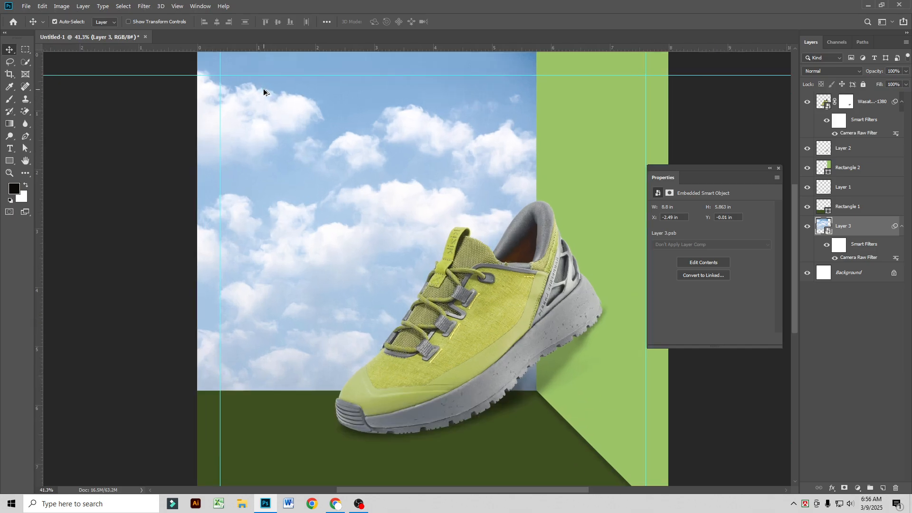
{"action": "left_click", "coordinate": [9, 149]}
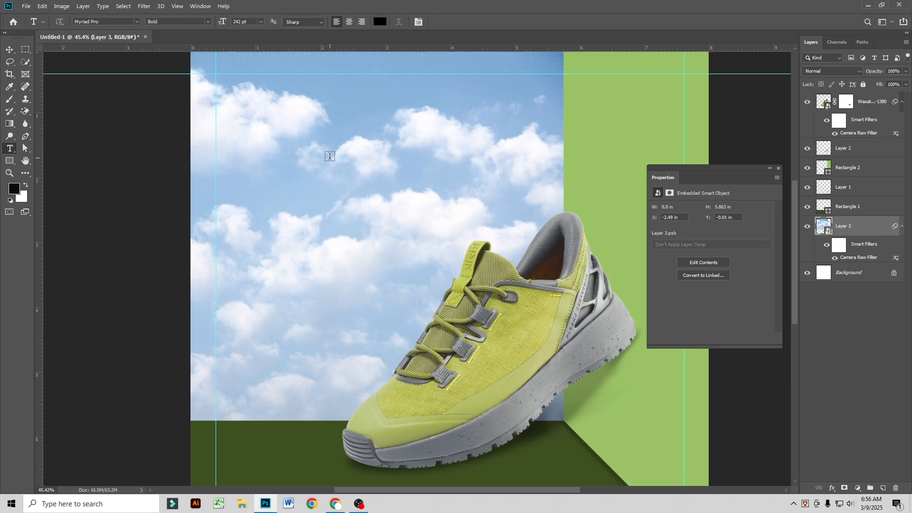
{"action": "left_click", "coordinate": [255, 146]}
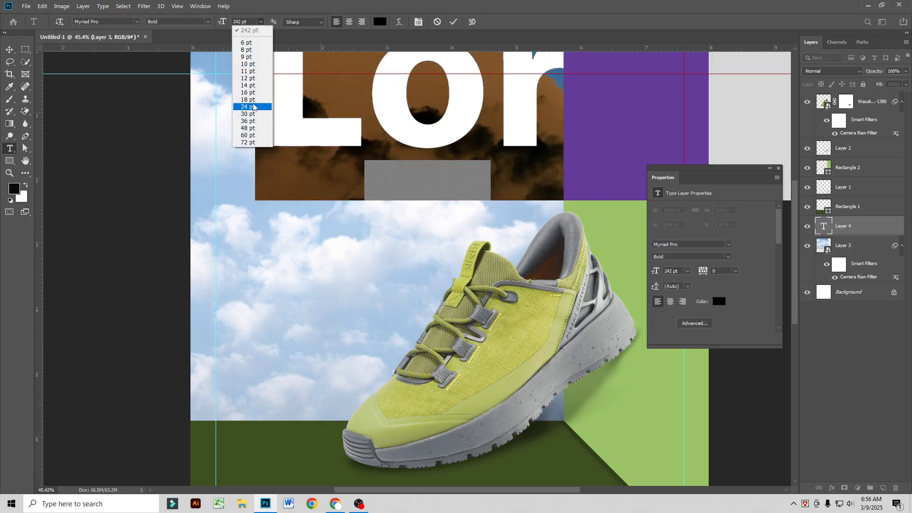
{"action": "left_click", "coordinate": [247, 142]}
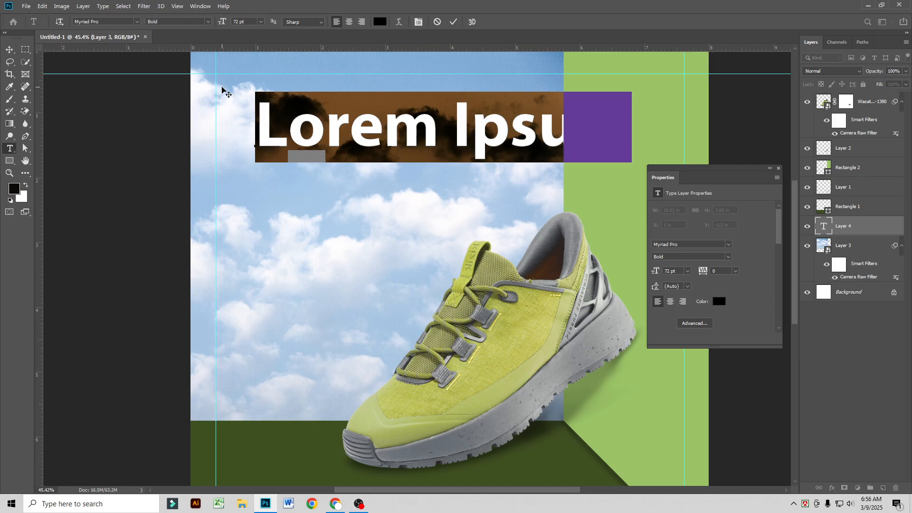
{"action": "type", "text": "spo"}
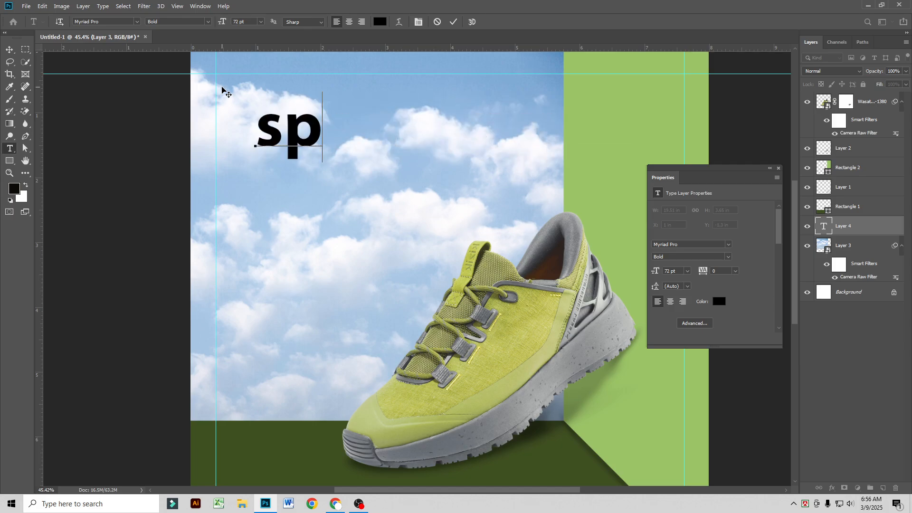
{"action": "key", "text": "BackSpace"}
{"action": "key", "text": "BackSpace"}
{"action": "key", "text": "BackSpace"}
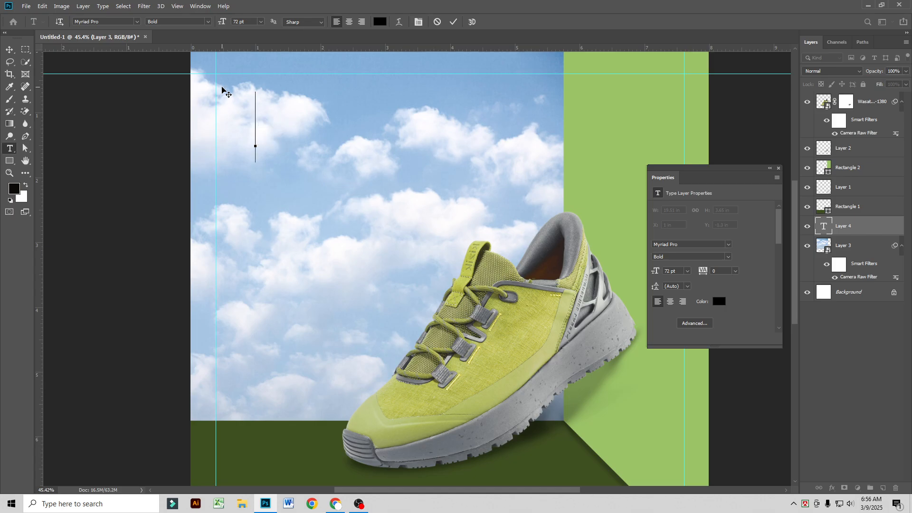
{"action": "type", "text": "S"}
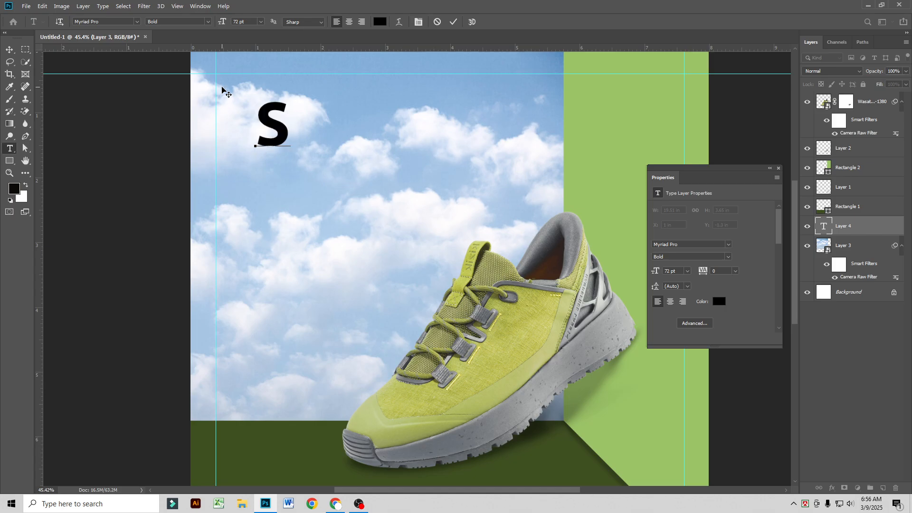
{"action": "type", "text": "PORT"}
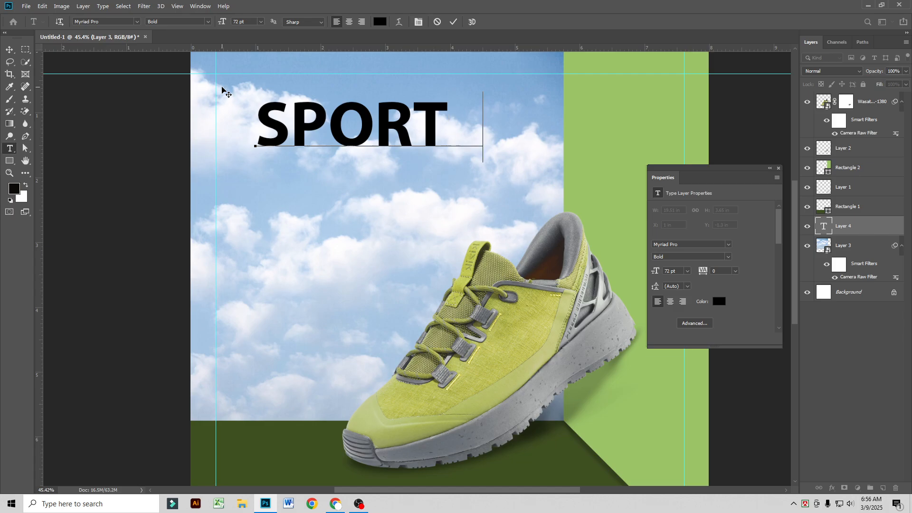
{"action": "type", "text": "S SHO"}
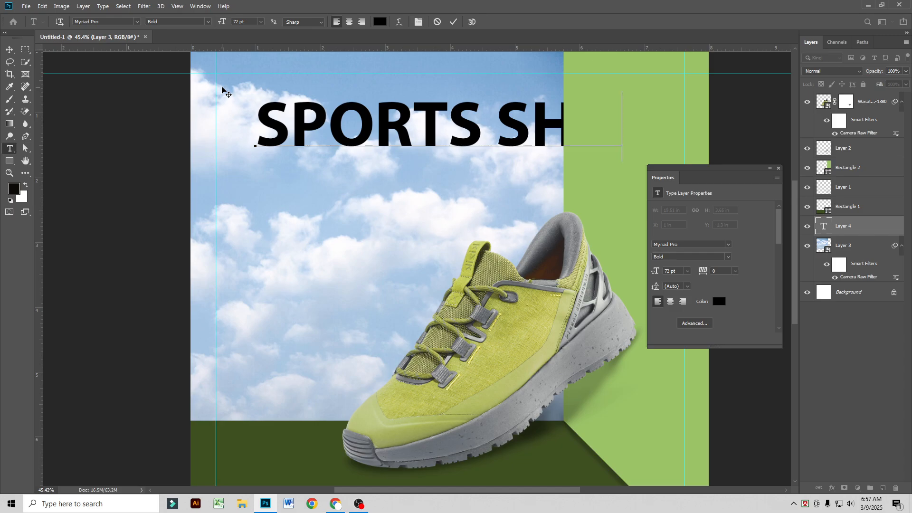
{"action": "type", "text": "SE"}
{"action": "key", "text": "ctrl+Return"}
{"action": "key", "text": "v"}
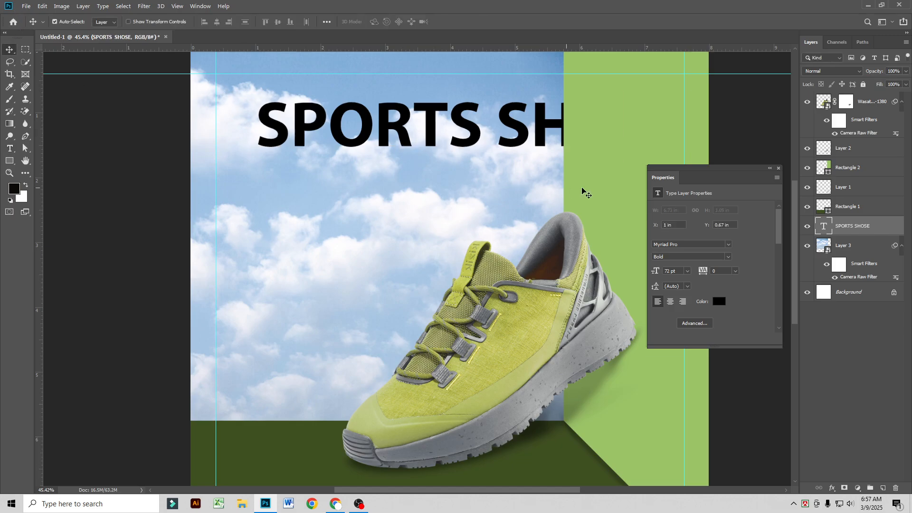
Step: Scale the SPORTS SHOSE heading down to about 24 pt and align its start with the left vertical guide
{"action": "key", "text": "ctrl+t"}
{"action": "left_click_drag", "start_coordinate": [691, 130], "coordinate": [395, 135]}
{"action": "left_click_drag", "start_coordinate": [340, 134], "coordinate": [310, 136]}
{"action": "key", "text": "Return"}
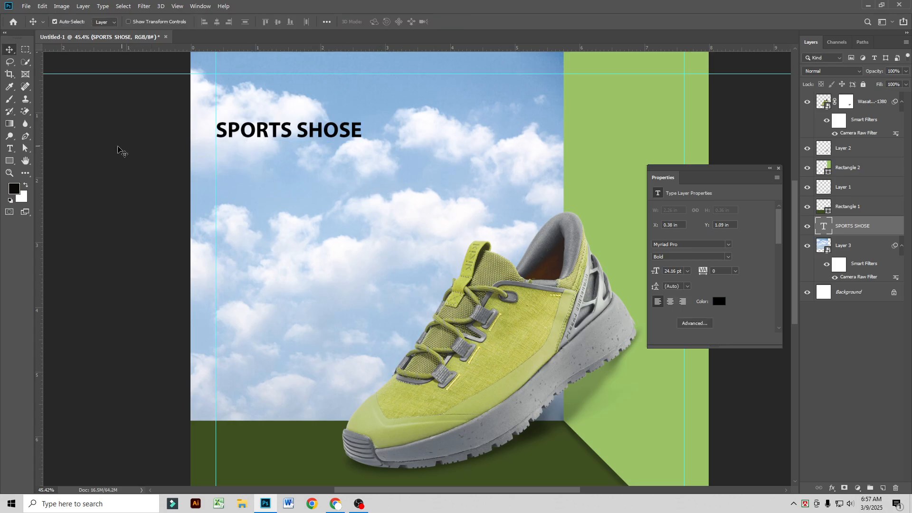
Step: Recolor only the word SHOSE in the heading to a muted green, #647f40
{"action": "left_click", "coordinate": [9, 148]}
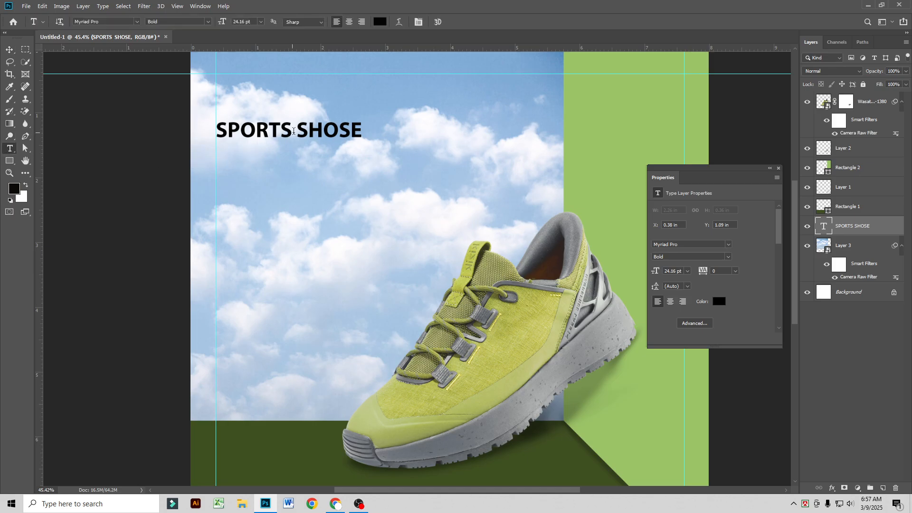
{"action": "left_click_drag", "start_coordinate": [297, 131], "coordinate": [364, 133]}
{"action": "left_click", "coordinate": [380, 21]}
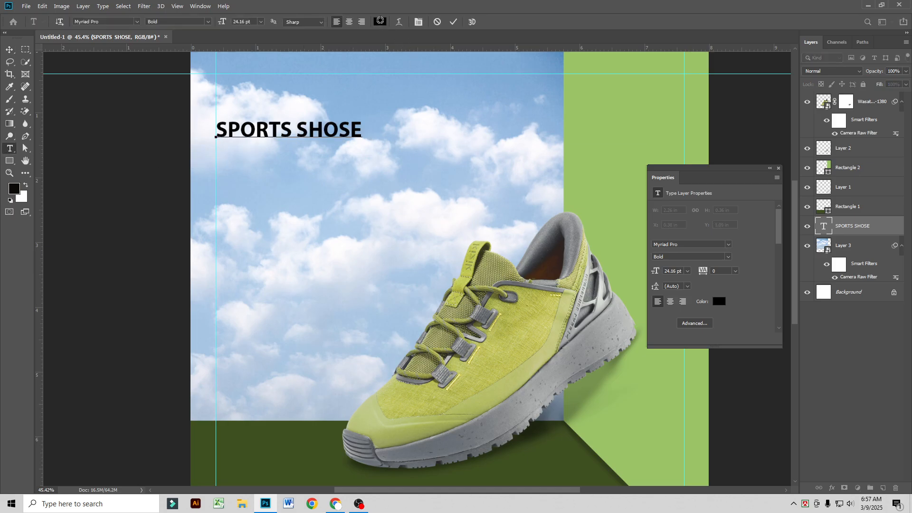
{"action": "left_click", "coordinate": [300, 456]}
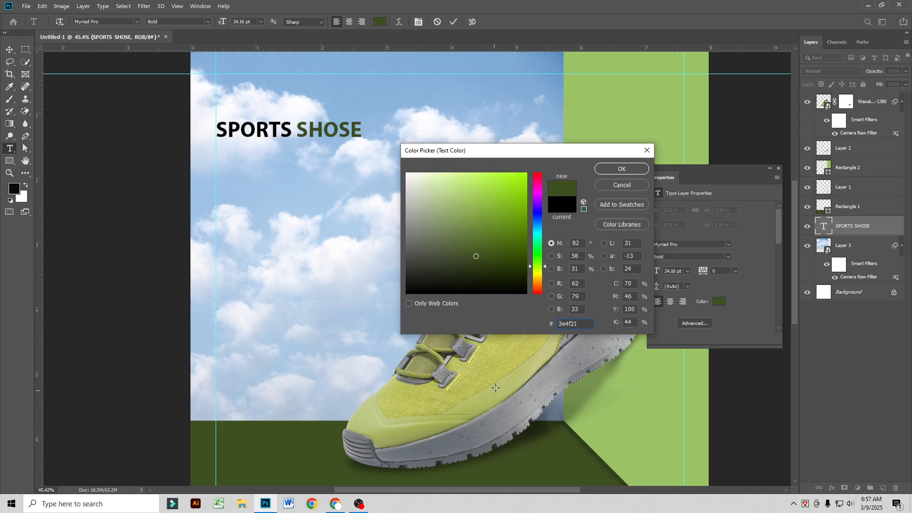
{"action": "left_click", "coordinate": [496, 382]}
{"action": "left_click", "coordinate": [621, 127]}
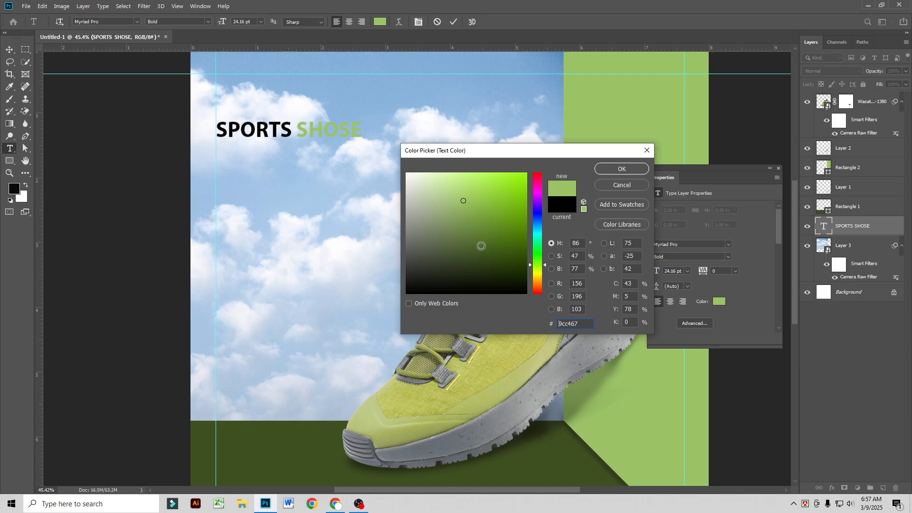
{"action": "left_click", "coordinate": [475, 259]}
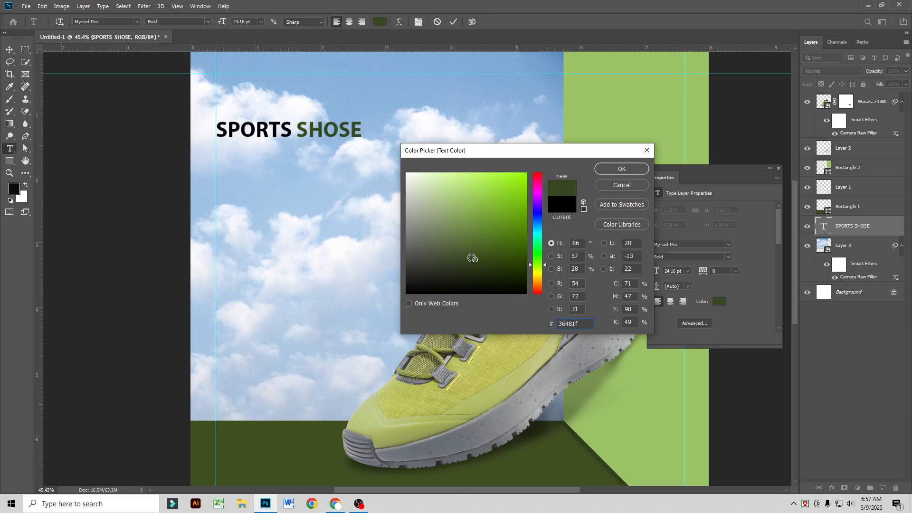
{"action": "left_click_drag", "start_coordinate": [472, 258], "coordinate": [469, 233]}
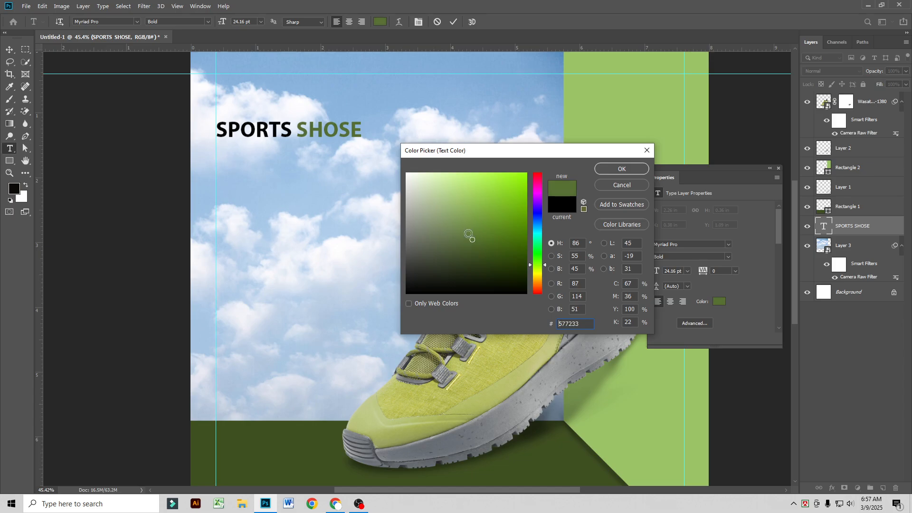
{"action": "left_click", "coordinate": [466, 233]}
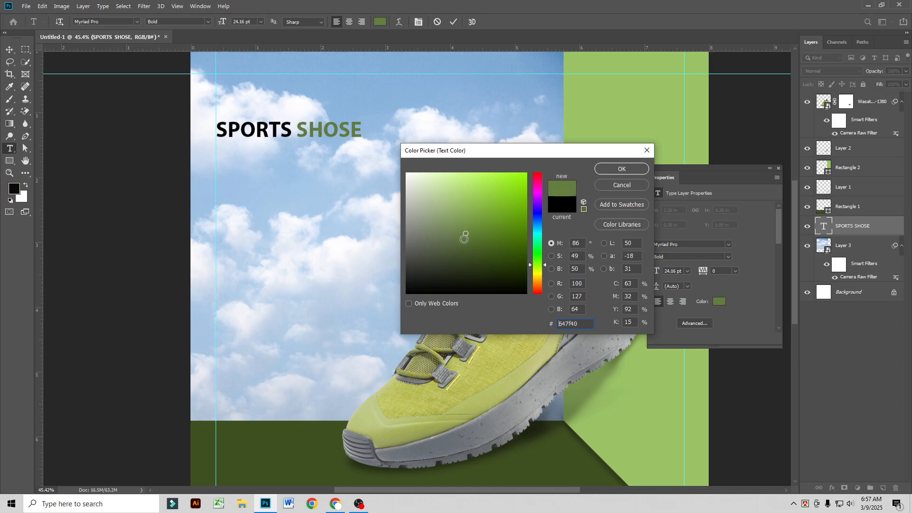
{"action": "left_click", "coordinate": [613, 169]}
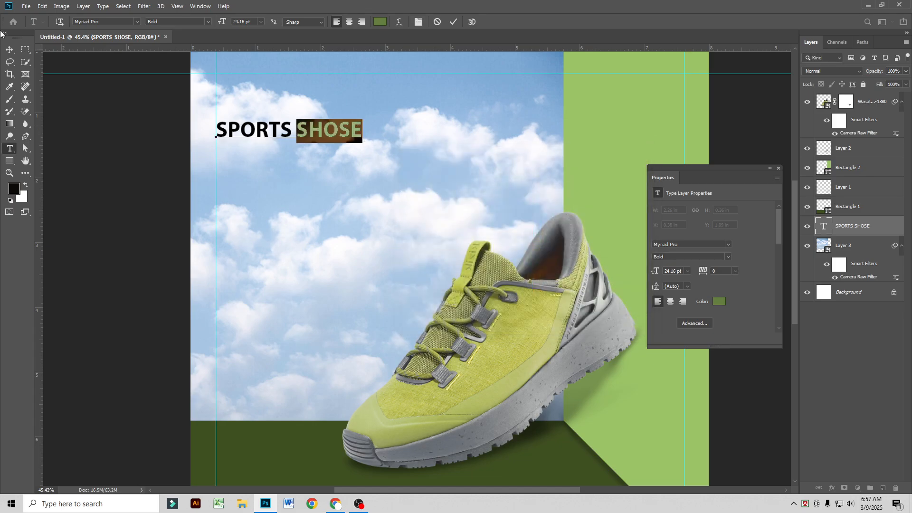
{"action": "left_click", "coordinate": [9, 49]}
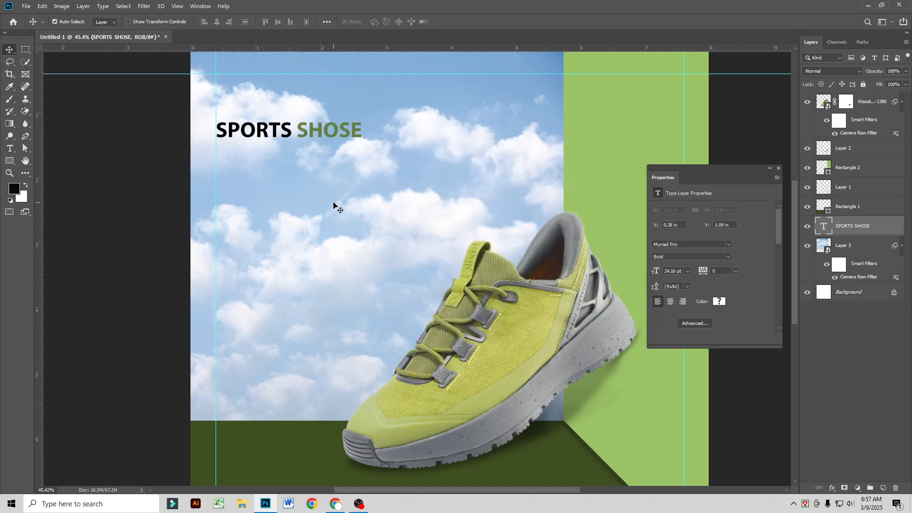
Step: Add the text "COLLECTION" below the heading at 72 pt and set it to Myriad Pro Regular
{"action": "left_click", "coordinate": [9, 149]}
{"action": "left_click", "coordinate": [259, 216]}
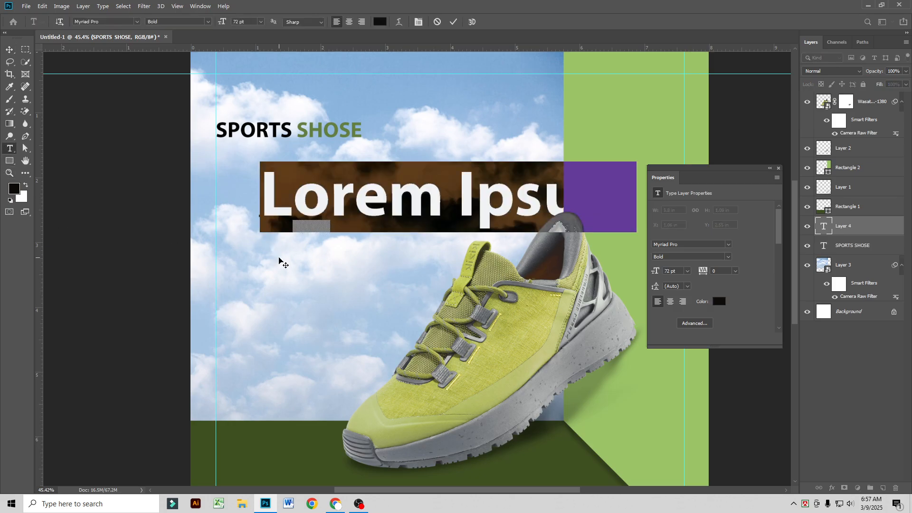
{"action": "type", "text": "COLL"}
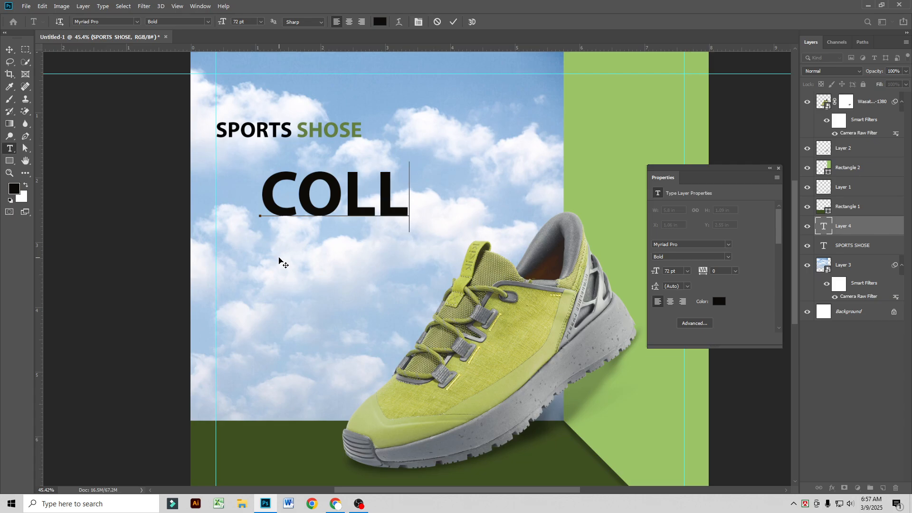
{"action": "type", "text": "E"}
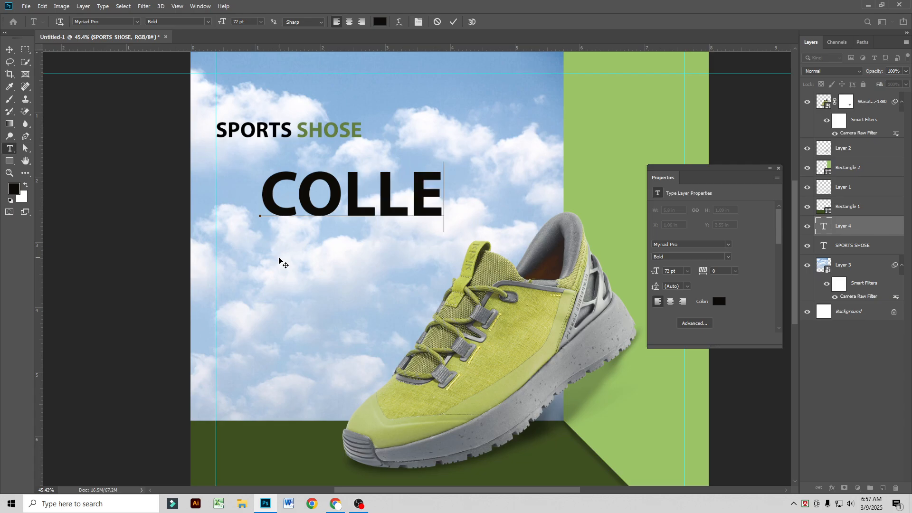
{"action": "type", "text": "CTION"}
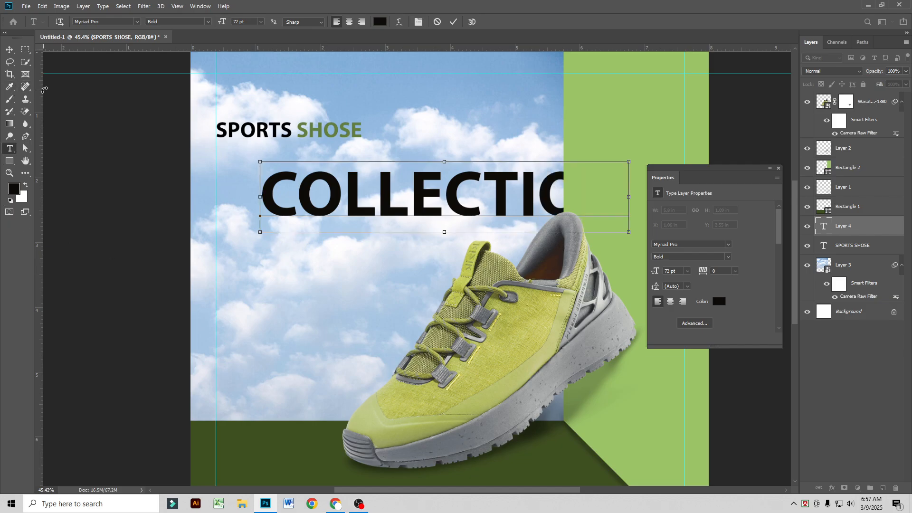
{"action": "key", "text": "ctrl+a"}
{"action": "left_click", "coordinate": [208, 22]}
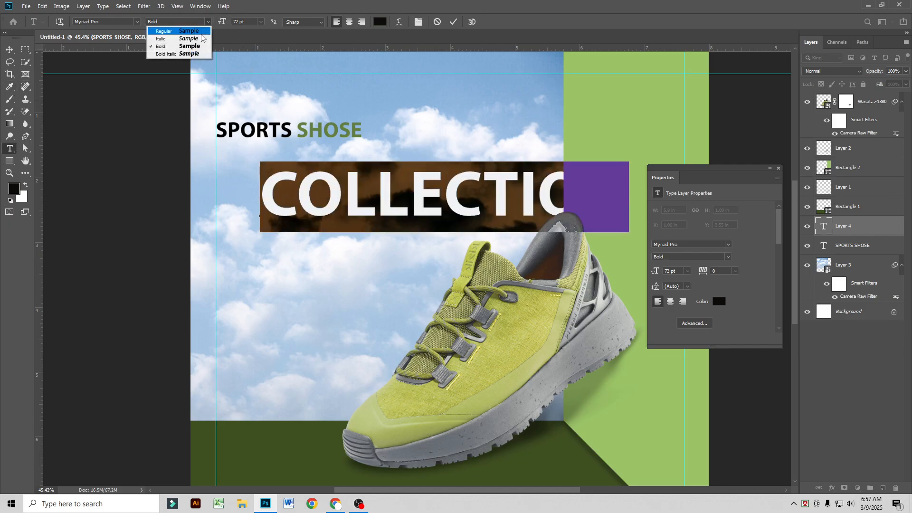
{"action": "left_click", "coordinate": [161, 28]}
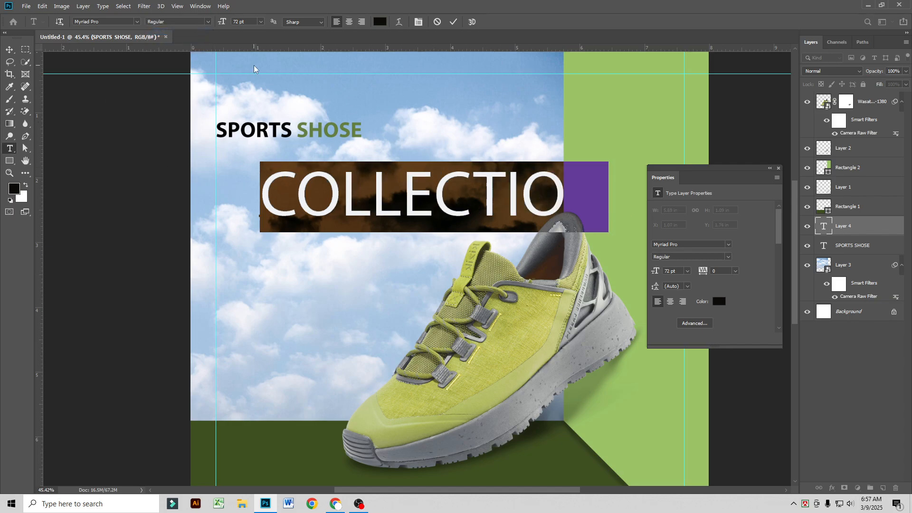
Step: Scale COLLECTION down to about 13.4 pt and place it directly beneath SPORTS, aligned with the left vertical guide
{"action": "left_click", "coordinate": [10, 49]}
{"action": "key", "text": "ctrl+t"}
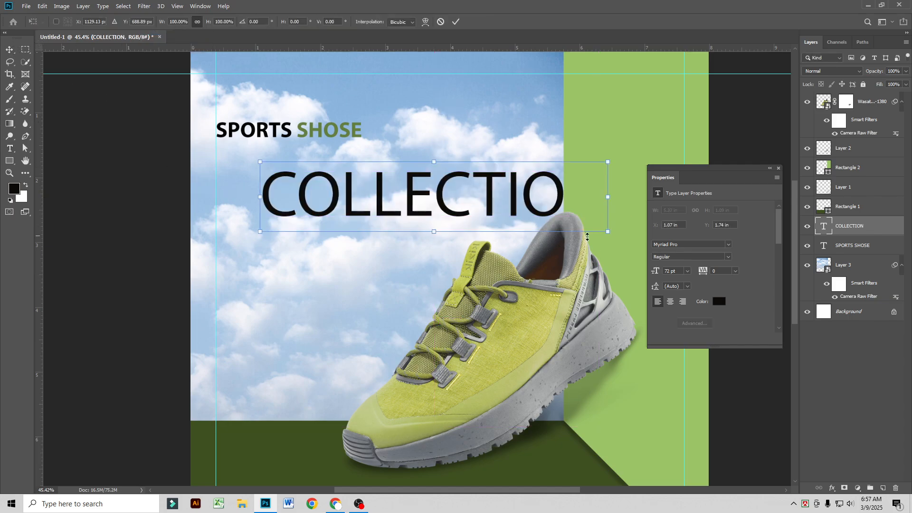
{"action": "left_click_drag", "start_coordinate": [606, 233], "coordinate": [260, 151]}
{"action": "key", "text": "Return"}
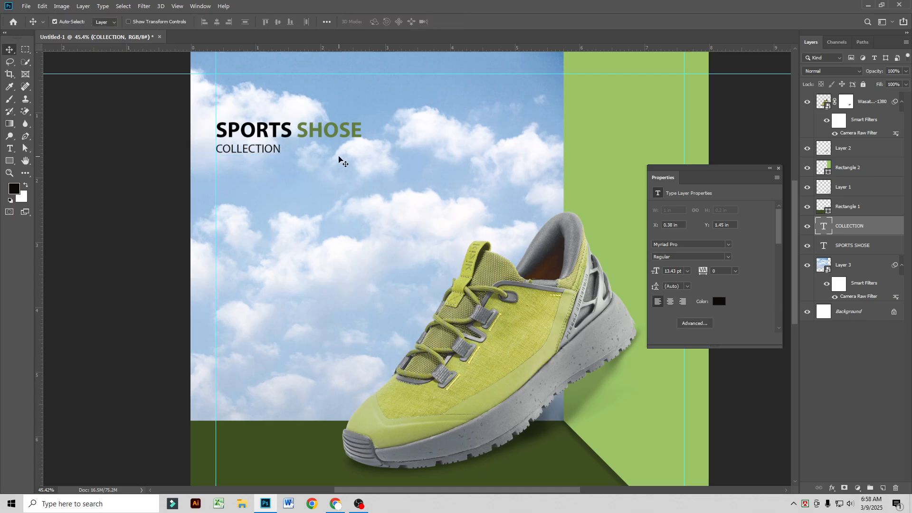
Step: Nudge COLLECTION up closer to the heading and enlarge it to about 15 pt, keeping its left edge on the guide
{"action": "key", "text": "shift+Up"}
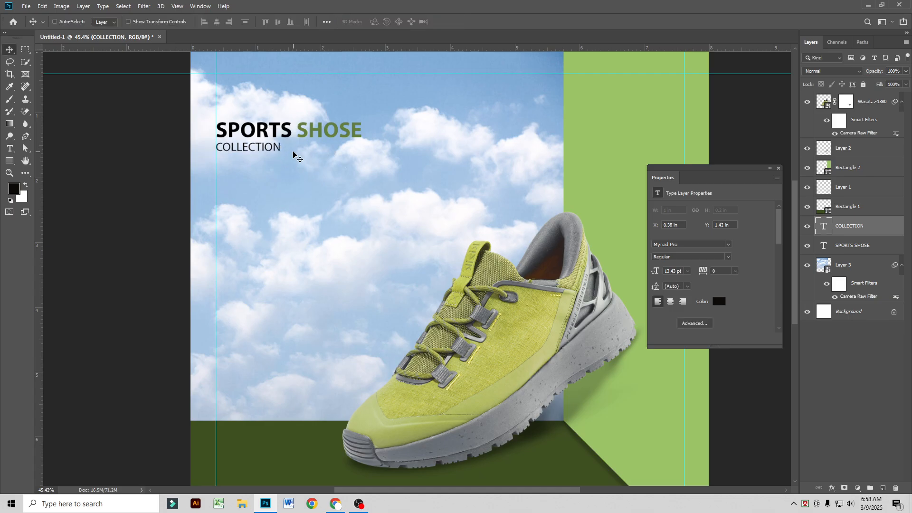
{"action": "key", "text": "ctrl+t"}
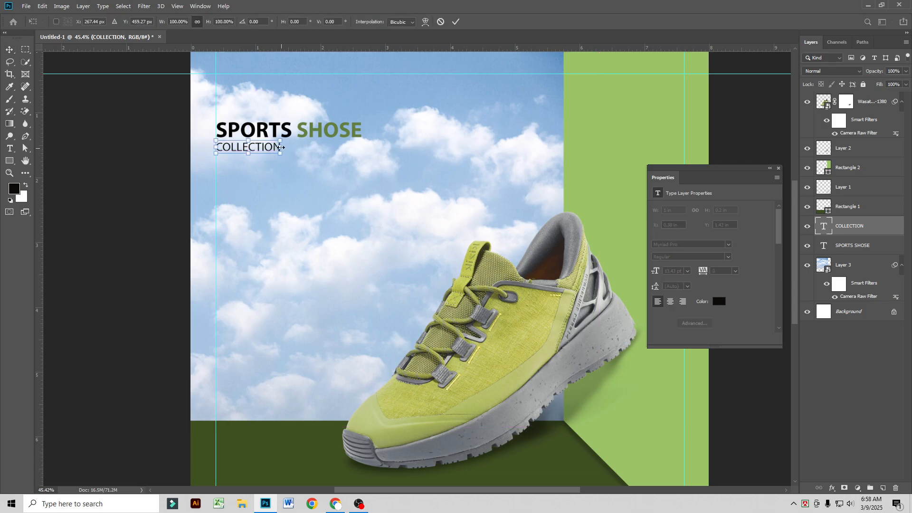
{"action": "left_click_drag", "start_coordinate": [278, 145], "coordinate": [286, 146]}
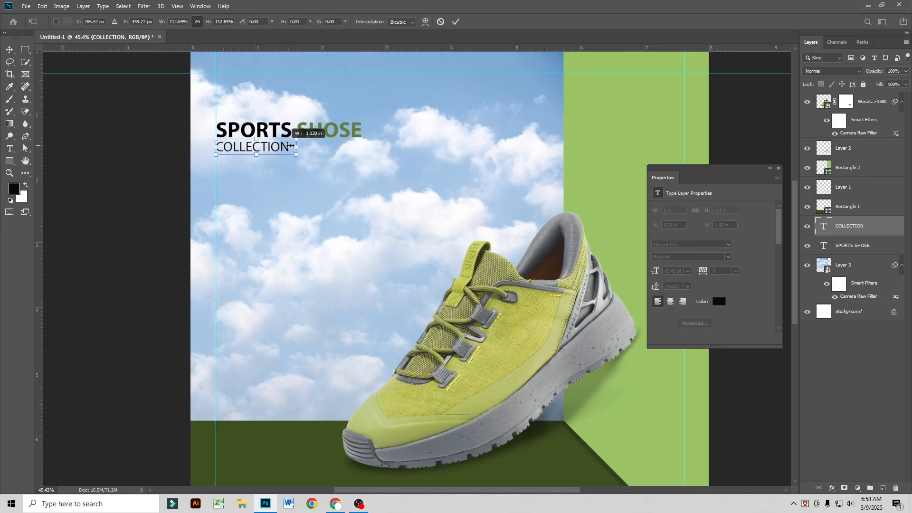
{"action": "key", "text": "Return"}
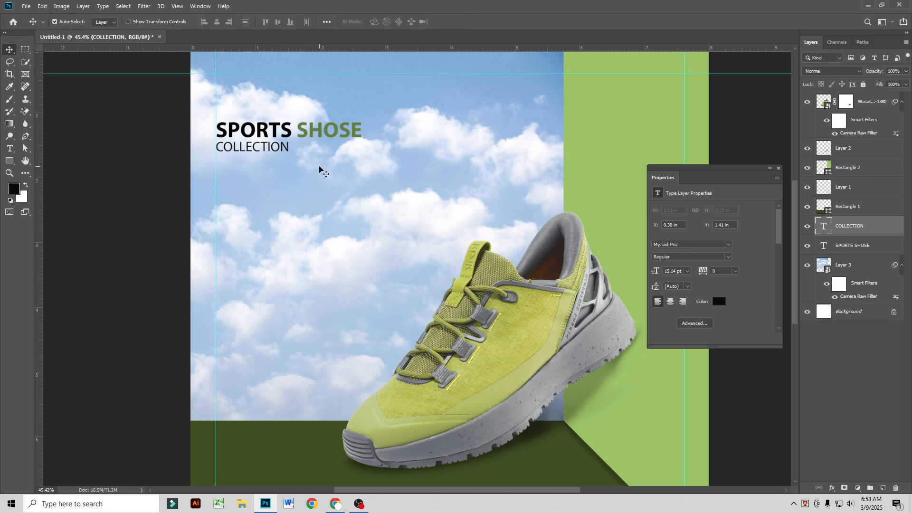
Step: Nudge COLLECTION slightly down and recolor it to a medium green, #77a43c
{"action": "key", "text": "Down"}
{"action": "left_click", "coordinate": [255, 154]}
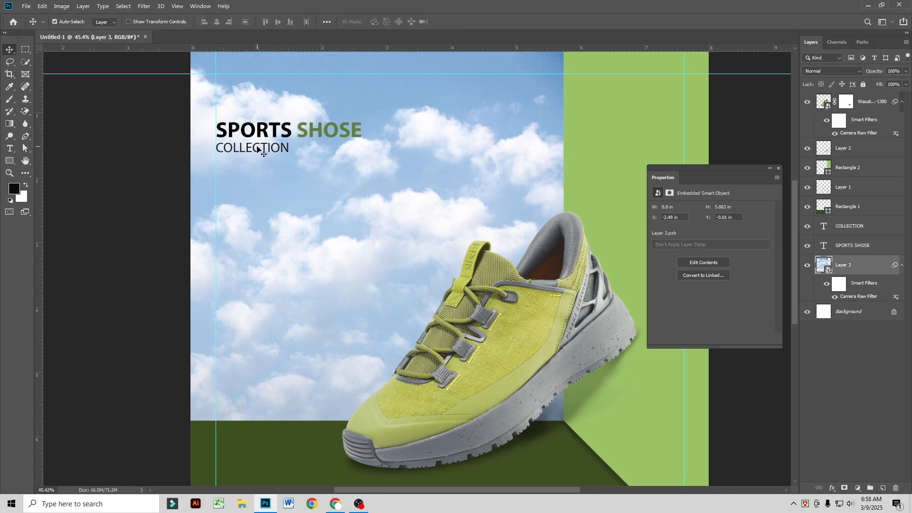
{"action": "double_click", "coordinate": [258, 147]}
{"action": "left_click", "coordinate": [376, 26]}
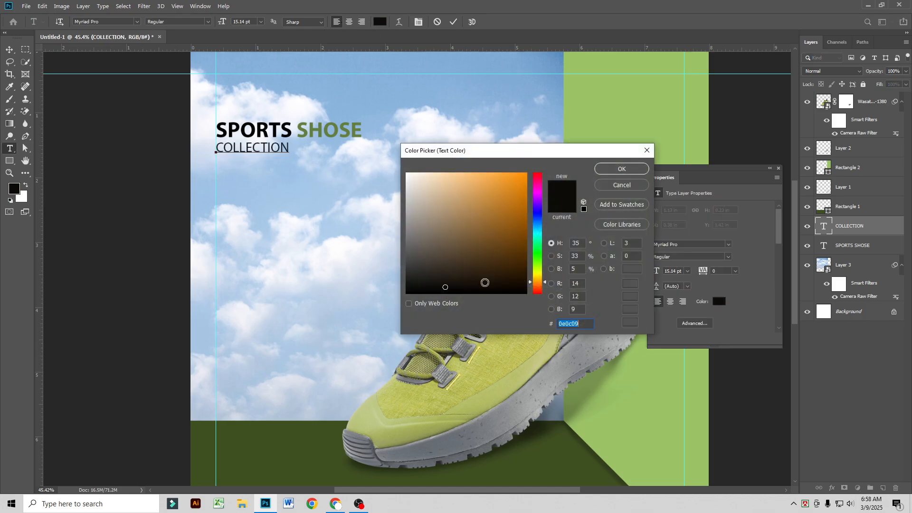
{"action": "left_click", "coordinate": [684, 139]}
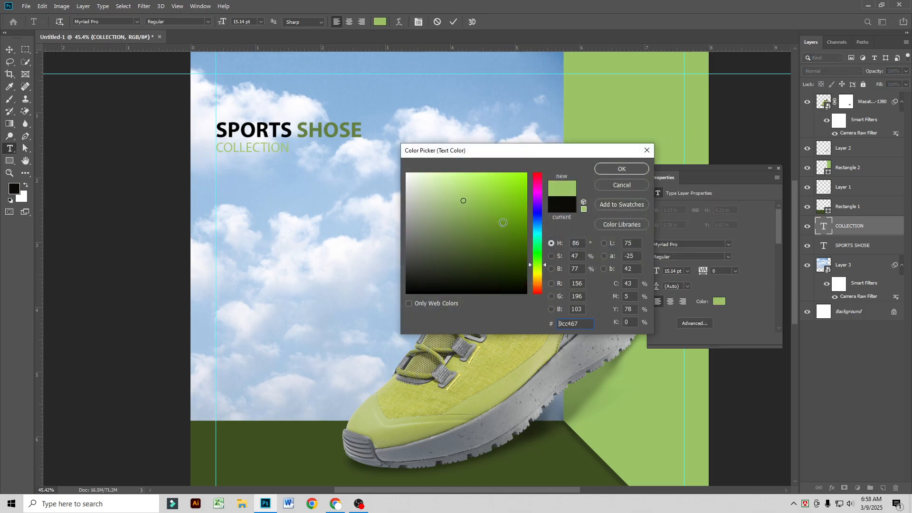
{"action": "left_click", "coordinate": [478, 200]}
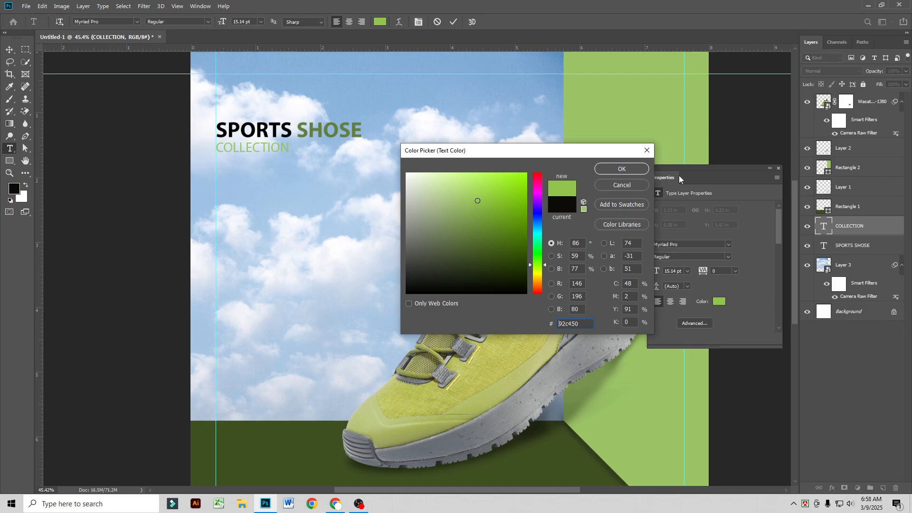
{"action": "left_click", "coordinate": [482, 216]}
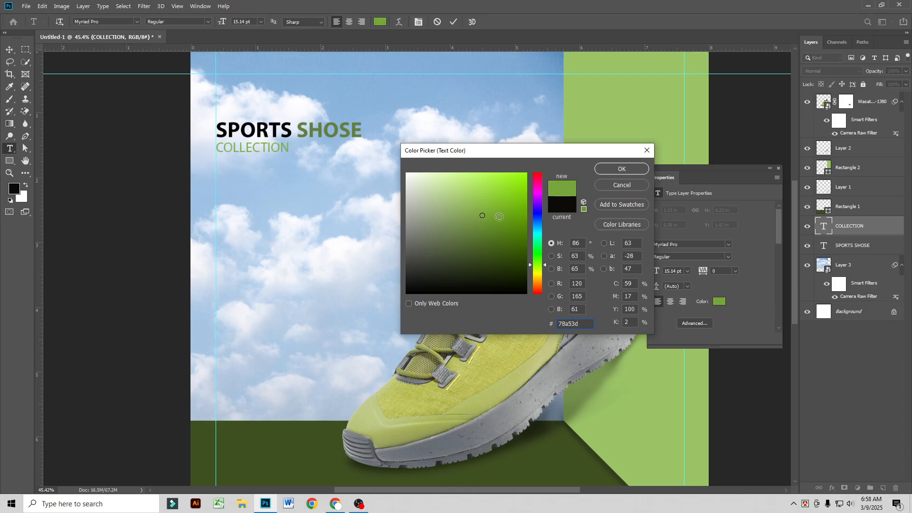
{"action": "key", "text": "Return"}
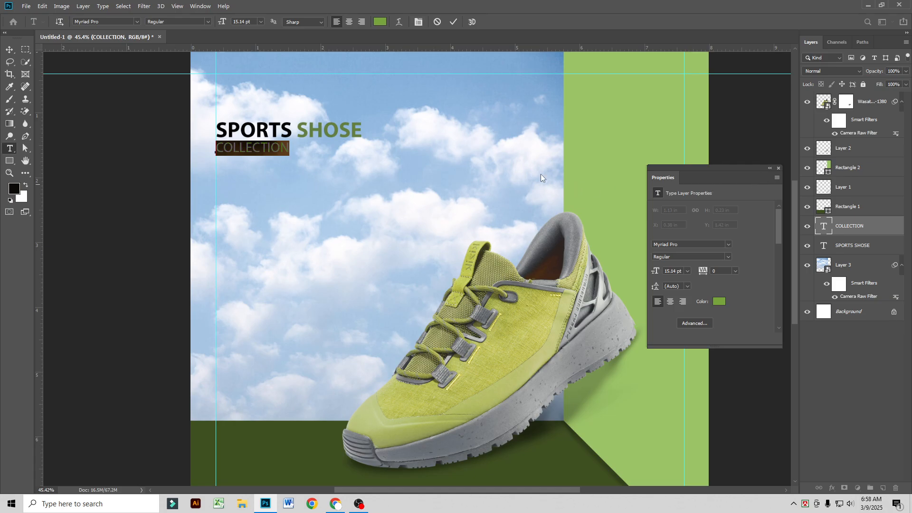
{"action": "left_click", "coordinate": [451, 22]}
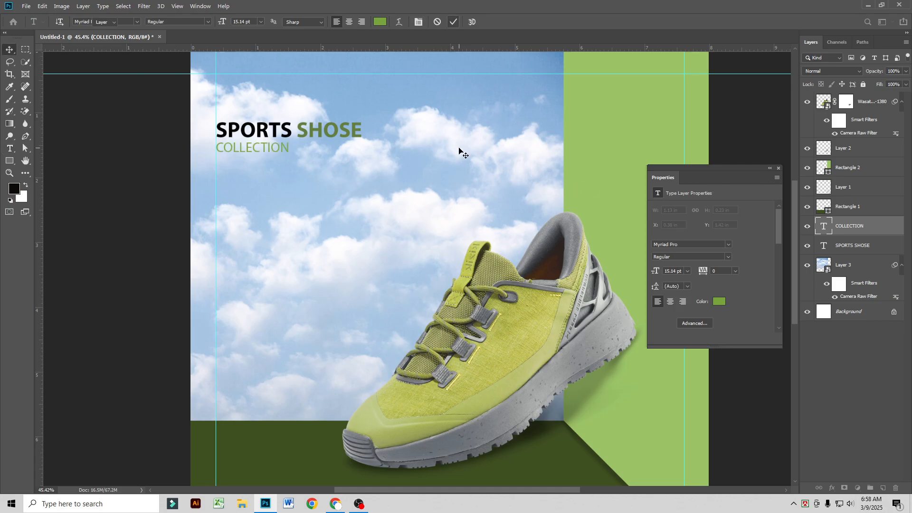
{"action": "key", "text": "v"}
{"action": "scroll", "coordinate": [389, 227], "scroll_direction": "up", "scroll_amount": 1}
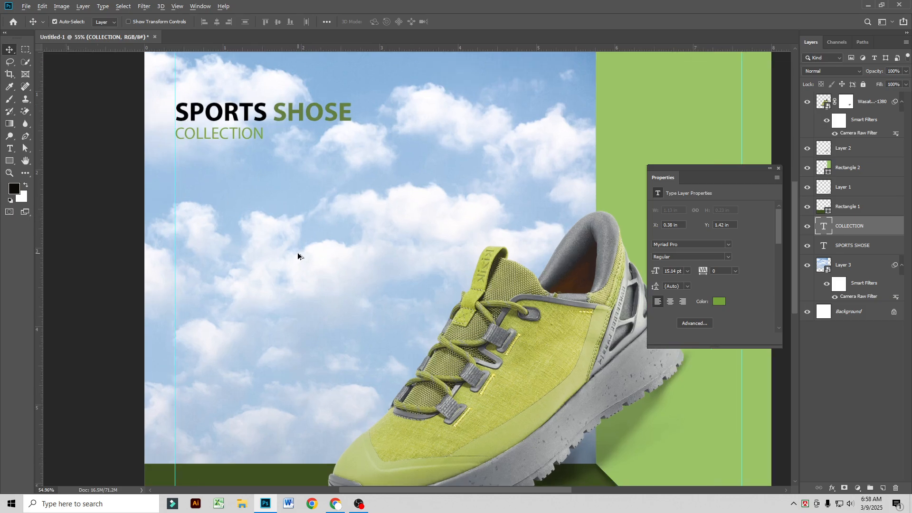
{"action": "scroll", "coordinate": [297, 266], "scroll_direction": "down", "scroll_amount": 1}
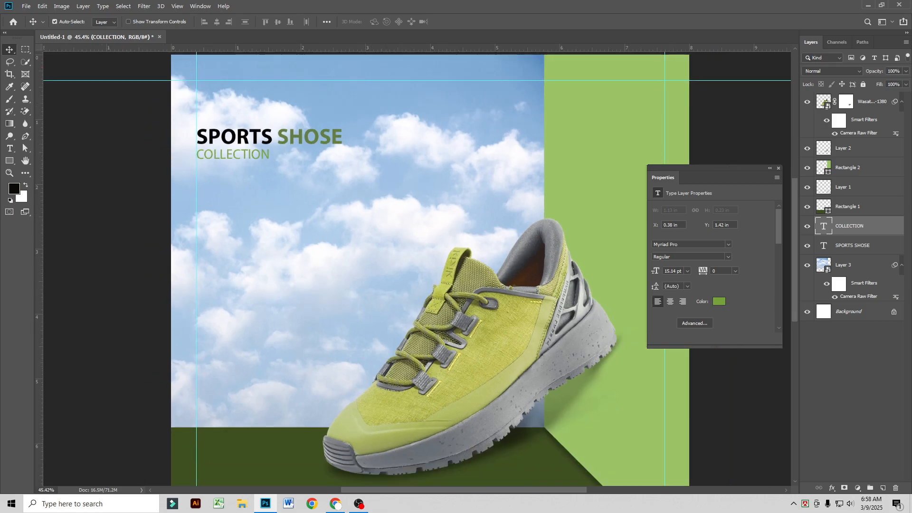
Step: Switch to Chrome and copy the product description paragraph from the Kizik Men's Wasatch page
{"action": "left_click", "coordinate": [335, 503]}
{"action": "left_click", "coordinate": [336, 4]}
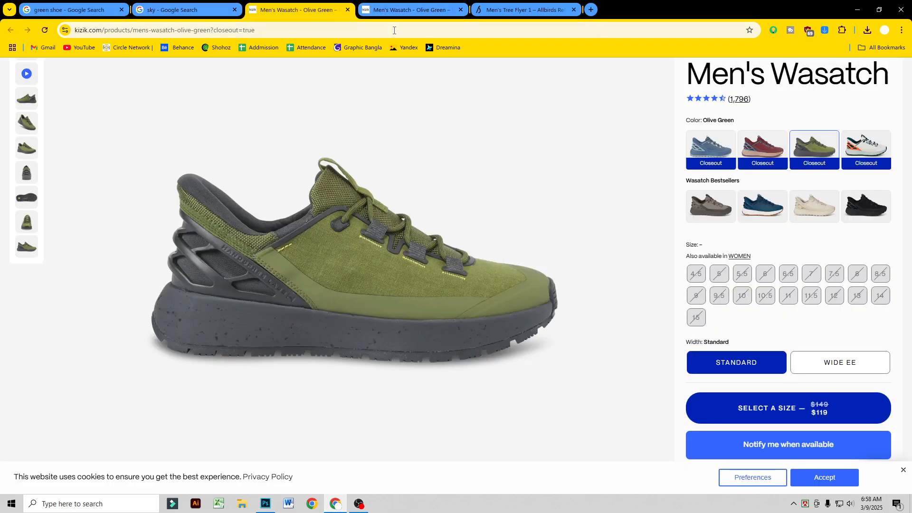
{"action": "scroll", "coordinate": [332, 248], "scroll_direction": "down", "scroll_amount": 10}
{"action": "scroll", "coordinate": [326, 249], "scroll_direction": "up", "scroll_amount": 8}
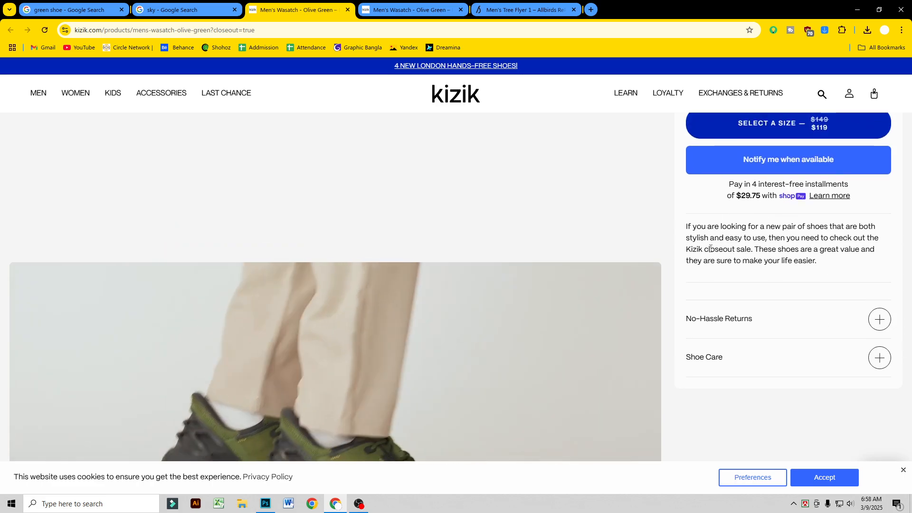
{"action": "left_click_drag", "start_coordinate": [686, 227], "coordinate": [708, 239]}
{"action": "left_click_drag", "start_coordinate": [797, 263], "coordinate": [819, 269]}
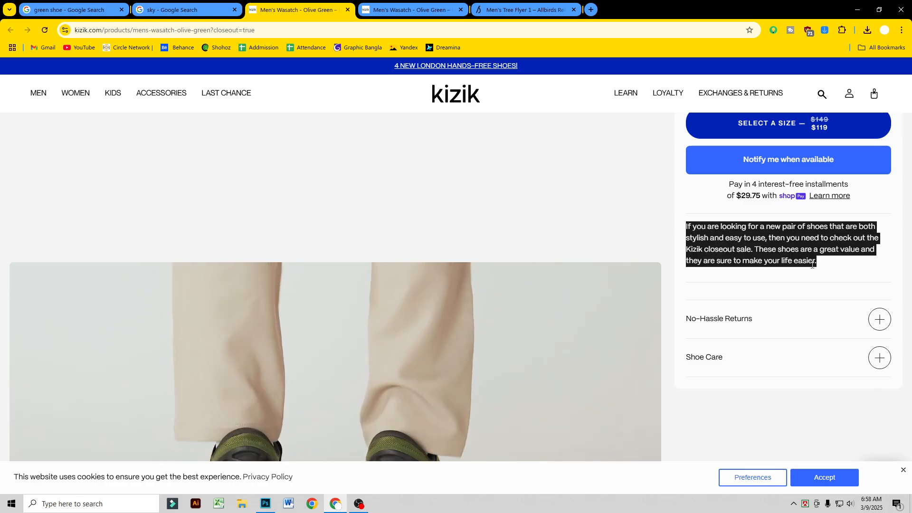
Step: Switch back to Photoshop and draw a paragraph text box about 3.26 × 1 in beneath COLLECTION, starting at the left vertical guide
{"action": "key", "text": "alt+Tab"}
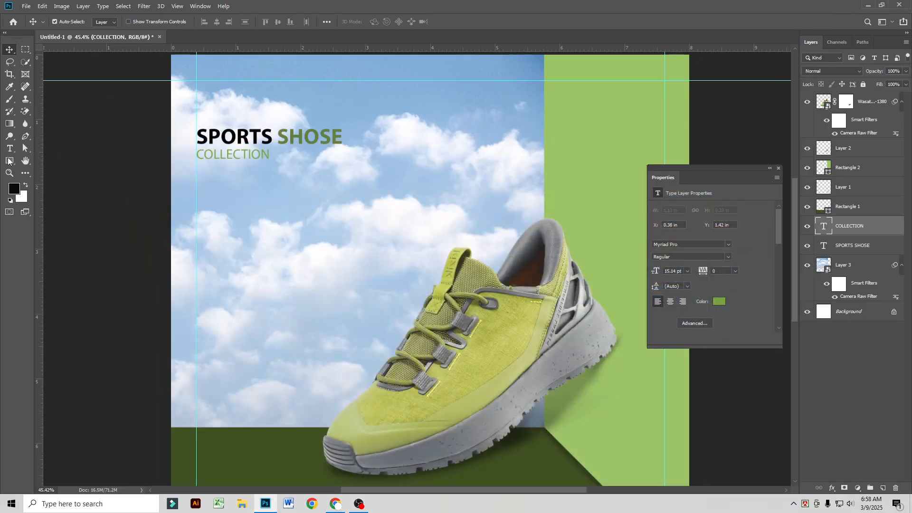
{"action": "left_click", "coordinate": [9, 149]}
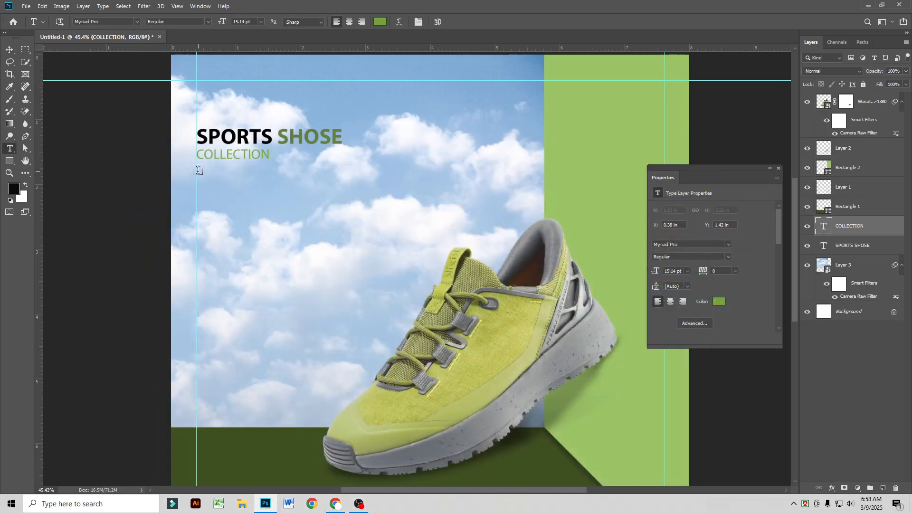
{"action": "left_click_drag", "start_coordinate": [197, 171], "coordinate": [347, 237]}
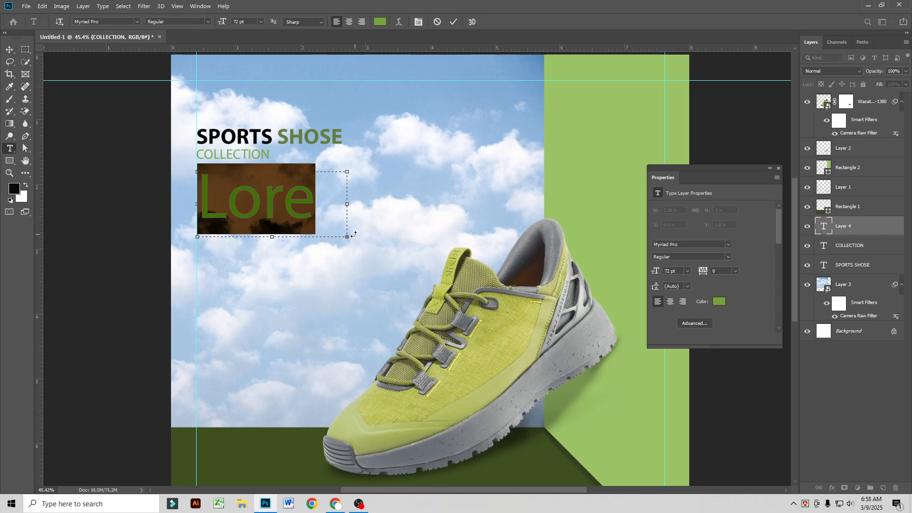
{"action": "left_click_drag", "start_coordinate": [347, 204], "coordinate": [408, 208]}
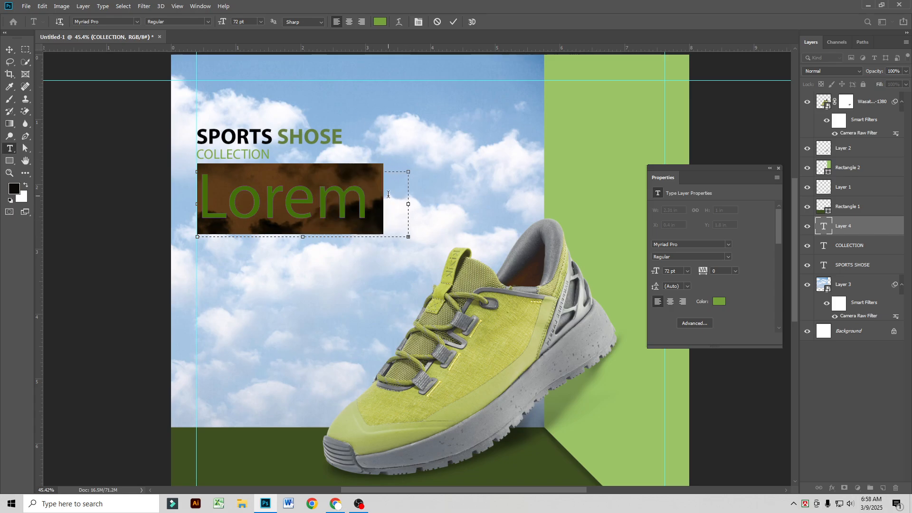
Step: Set the placeholder paragraph's font size to 9 pt
{"action": "left_click", "coordinate": [259, 22]}
{"action": "left_click", "coordinate": [245, 70]}
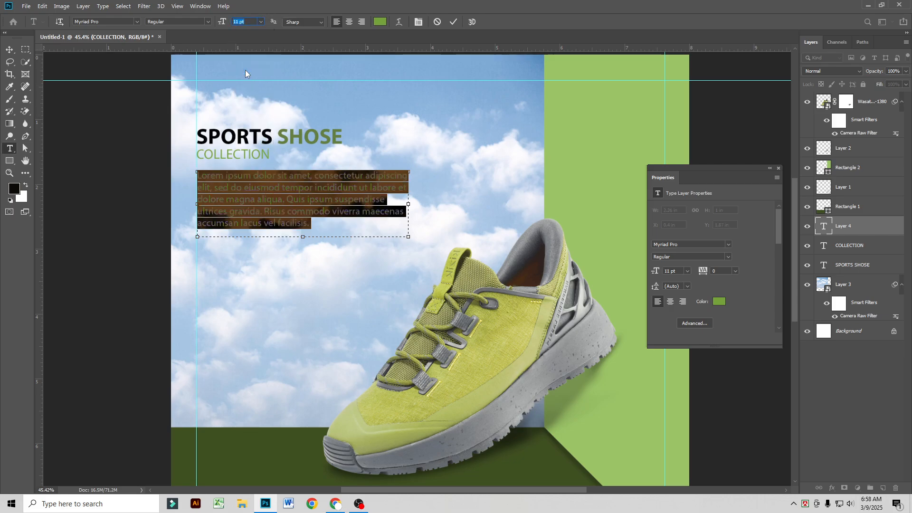
{"action": "left_click", "coordinate": [263, 19]}
{"action": "left_click", "coordinate": [255, 60]}
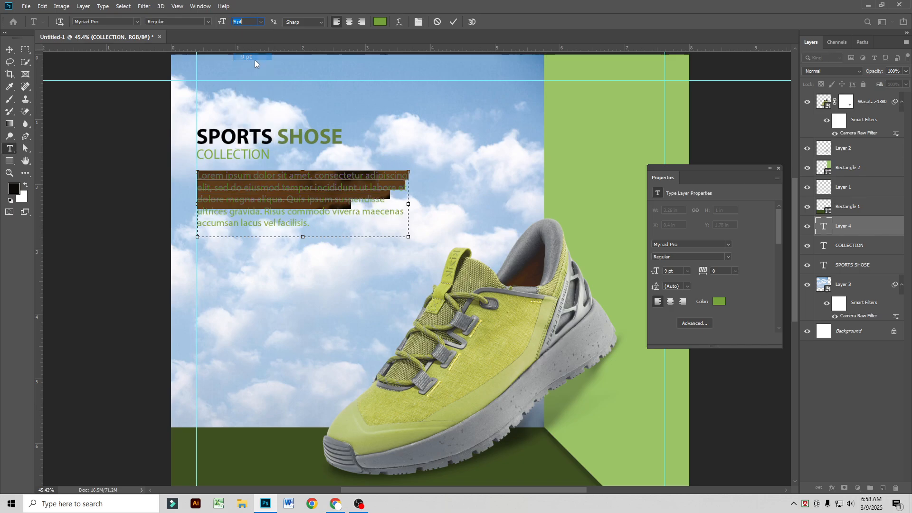
{"action": "type", "text": "need to d"}
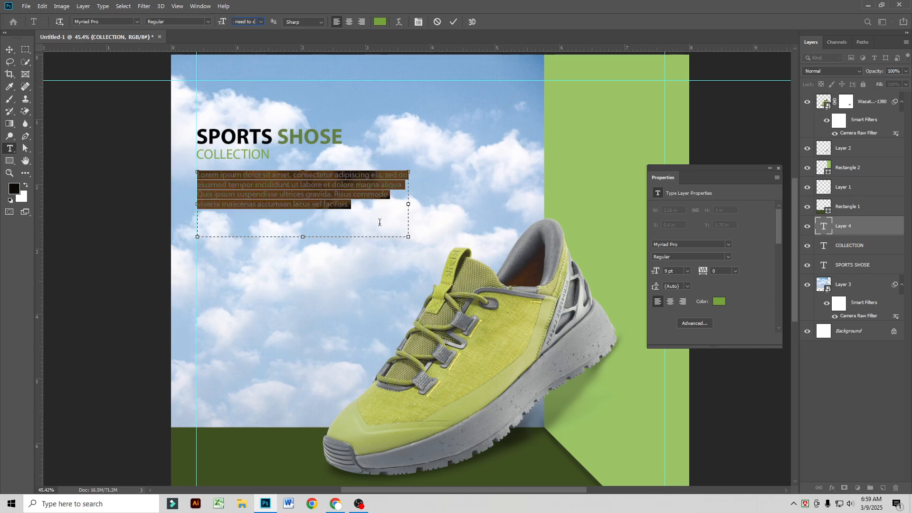
{"action": "left_click", "coordinate": [359, 212]}
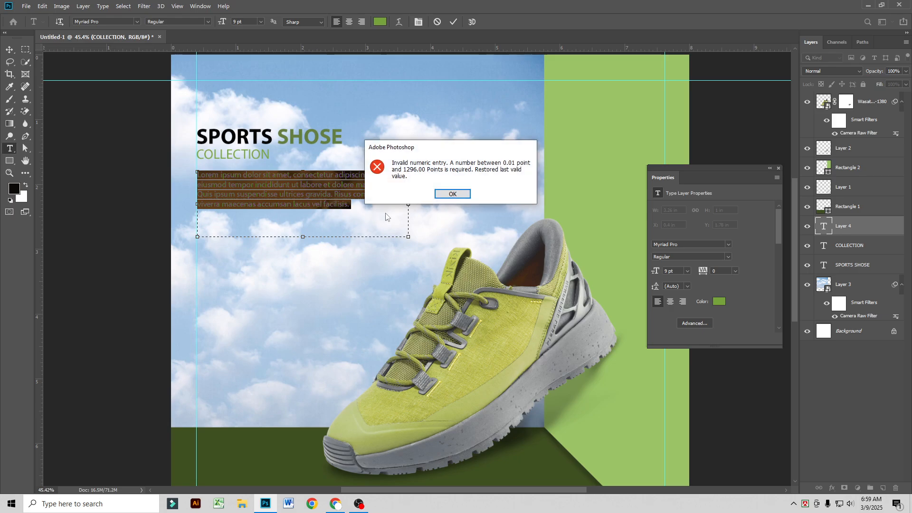
{"action": "left_click", "coordinate": [452, 194]}
Step: Replace the placeholder paragraph with the copied product description beginning "If you are looking for a new pair of shoes"
{"action": "left_click", "coordinate": [316, 195]}
{"action": "key", "text": "ctrl+a"}
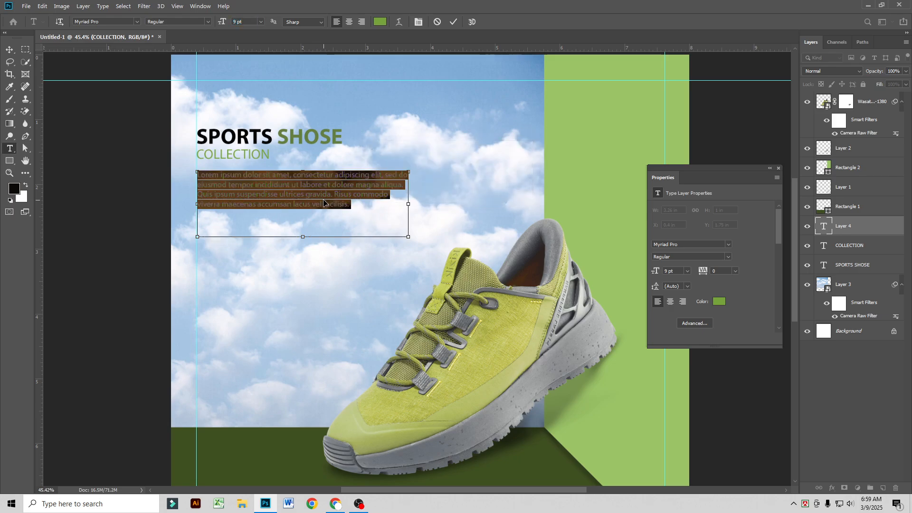
{"action": "type", "text": "If you are looking for a new pair of shoes that are both stylish and easy to use, then you need to check out the Kizik closeout sale. These shoes are a great value and they are sure to make your life easier."}
Step: Recolor the whole description paragraph black, #000000, and commit the text
{"action": "key", "text": "ctrl+a"}
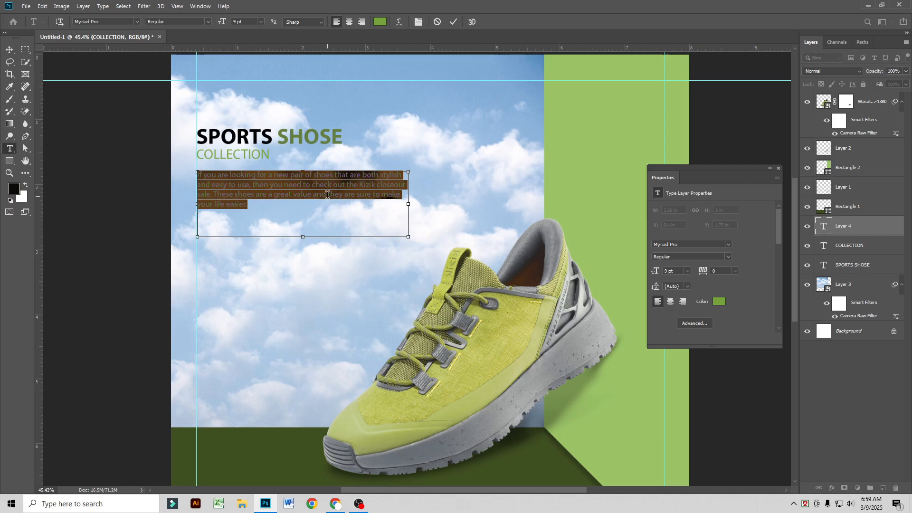
{"action": "left_click", "coordinate": [380, 22]}
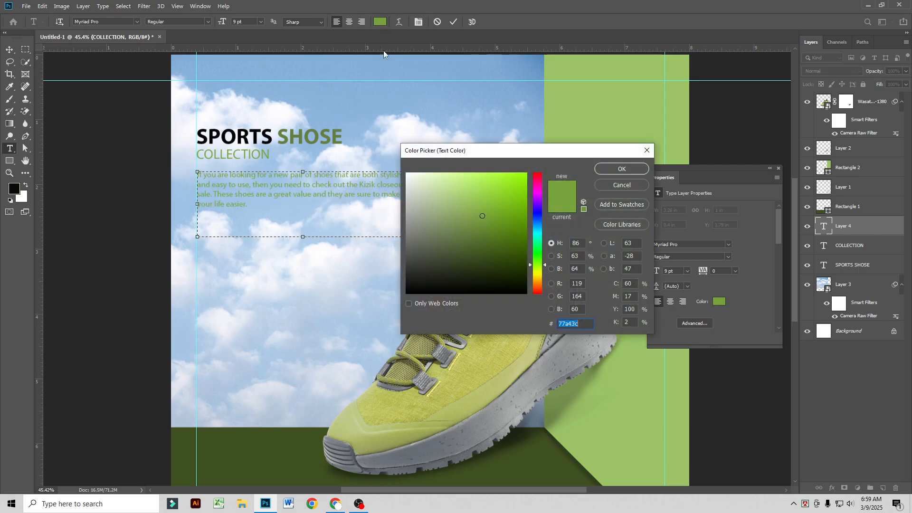
{"action": "left_click_drag", "start_coordinate": [428, 238], "coordinate": [436, 306]}
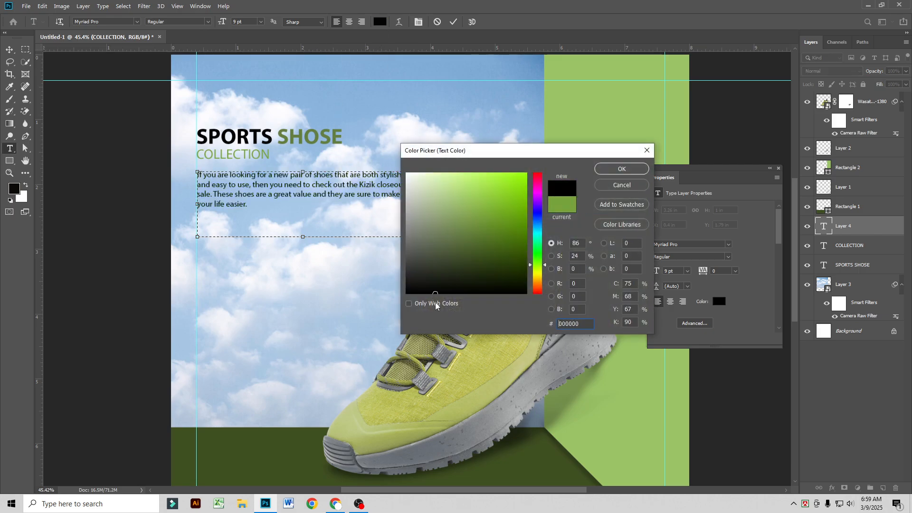
{"action": "left_click", "coordinate": [621, 169]}
{"action": "left_click", "coordinate": [10, 49]}
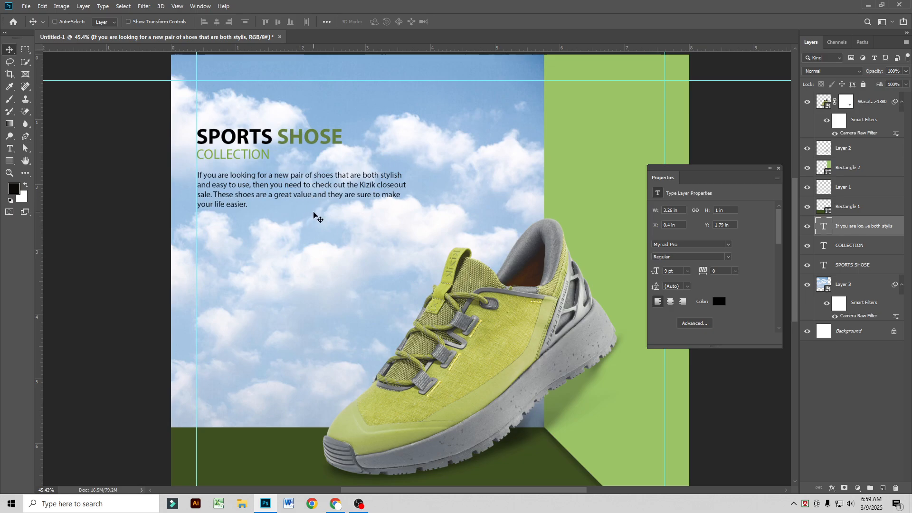
Step: Scale the description paragraph down to about 8.54 pt and place it just beneath COLLECTION
{"action": "left_click", "coordinate": [314, 214]}
{"action": "key", "text": "ctrl+t"}
{"action": "left_click_drag", "start_coordinate": [407, 237], "coordinate": [397, 201]}
{"action": "key", "text": "Return"}
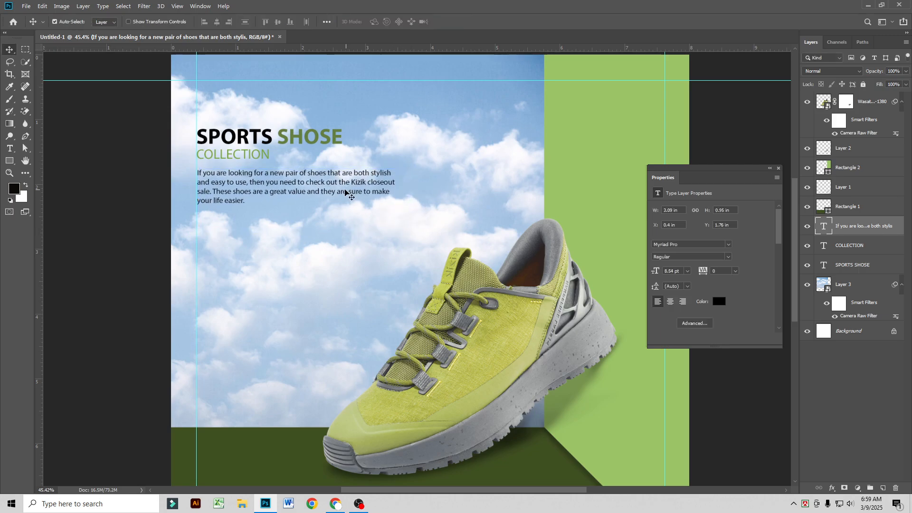
Step: Widen the description's text box to about 3.6 in so its lines reflow
{"action": "double_click", "coordinate": [364, 182]}
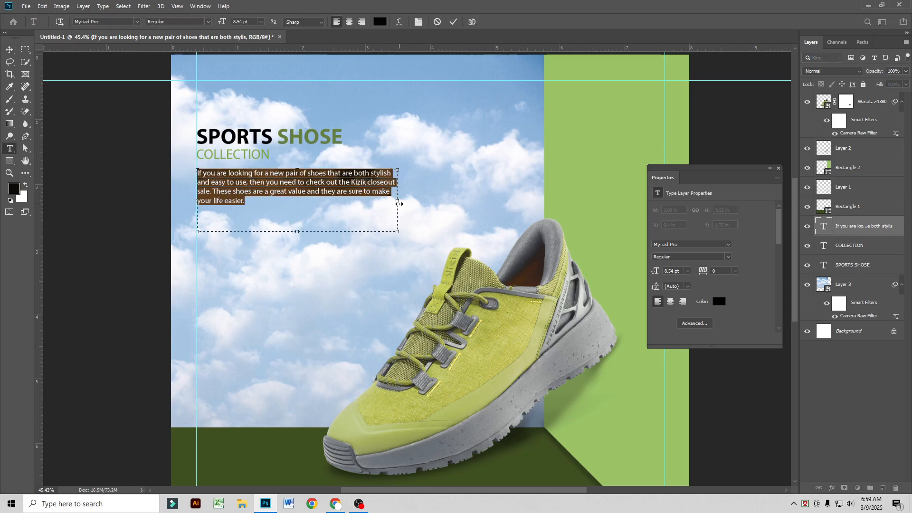
{"action": "left_click_drag", "start_coordinate": [399, 203], "coordinate": [430, 203]}
{"action": "left_click", "coordinate": [363, 197]}
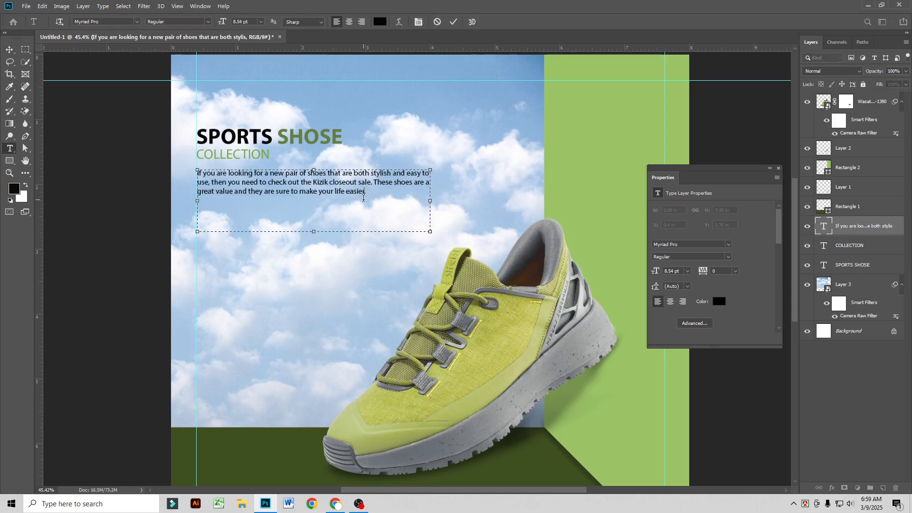
{"action": "left_click", "coordinate": [453, 22]}
{"action": "key", "text": "v"}
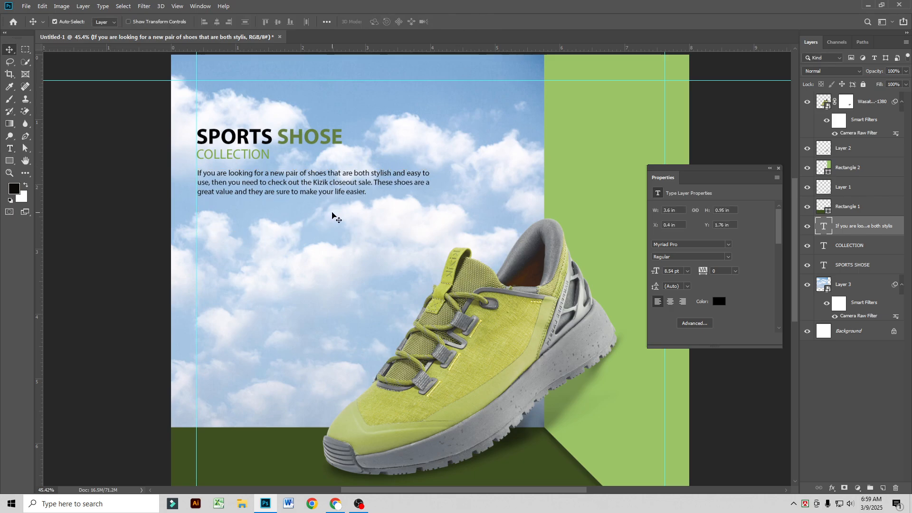
Step: Nudge the description paragraph down to about Y 2.12 in, leaving a wider gap below COLLECTION
{"action": "key", "text": "Down"}
{"action": "key", "text": "Down"}
{"action": "key", "text": "Down"}
{"action": "key", "text": "Down"}
{"action": "key", "text": "Down"}
{"action": "key", "text": "Down"}
{"action": "key", "text": "Down"}
{"action": "key", "text": "Down"}
{"action": "key", "text": "Down"}
{"action": "key", "text": "Down"}
{"action": "key", "text": "Down"}
{"action": "key", "text": "Down"}
{"action": "key", "text": "Down"}
{"action": "key", "text": "Down"}
{"action": "key", "text": "Down"}
{"action": "key", "text": "Down"}
{"action": "key", "text": "Down"}
{"action": "key", "text": "Down"}
{"action": "key", "text": "Down"}
{"action": "key", "text": "Down"}
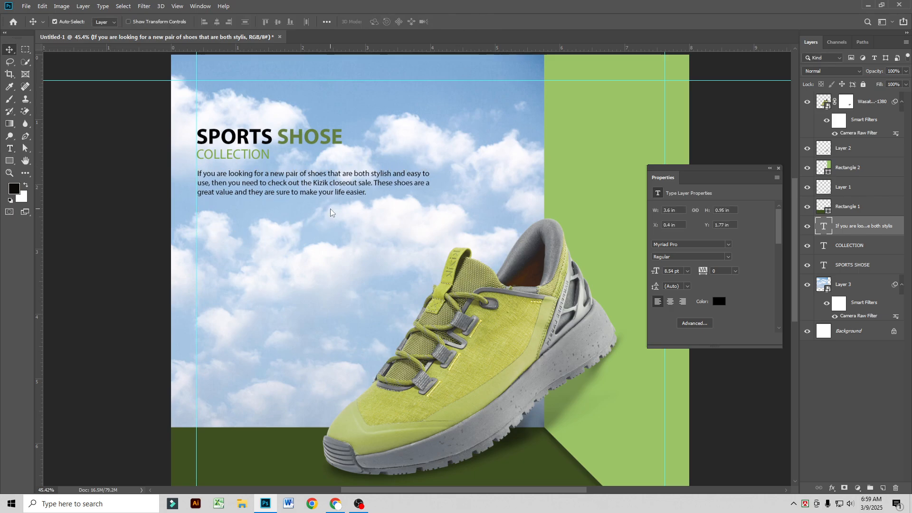
{"action": "key", "text": "Down"}
{"action": "key", "text": "Down"}
{"action": "key", "text": "Down"}
{"action": "key", "text": "Down"}
{"action": "key", "text": "Down"}
{"action": "key", "text": "Down"}
{"action": "key", "text": "Down"}
{"action": "key", "text": "Down"}
{"action": "key", "text": "Down"}
{"action": "key", "text": "Down"}
{"action": "key", "text": "Down"}
{"action": "key", "text": "Down"}
{"action": "key", "text": "Down"}
{"action": "key", "text": "Down"}
{"action": "key", "text": "Down"}
{"action": "key", "text": "Down"}
{"action": "key", "text": "Down"}
{"action": "key", "text": "Down"}
{"action": "key", "text": "Down"}
{"action": "key", "text": "Down"}
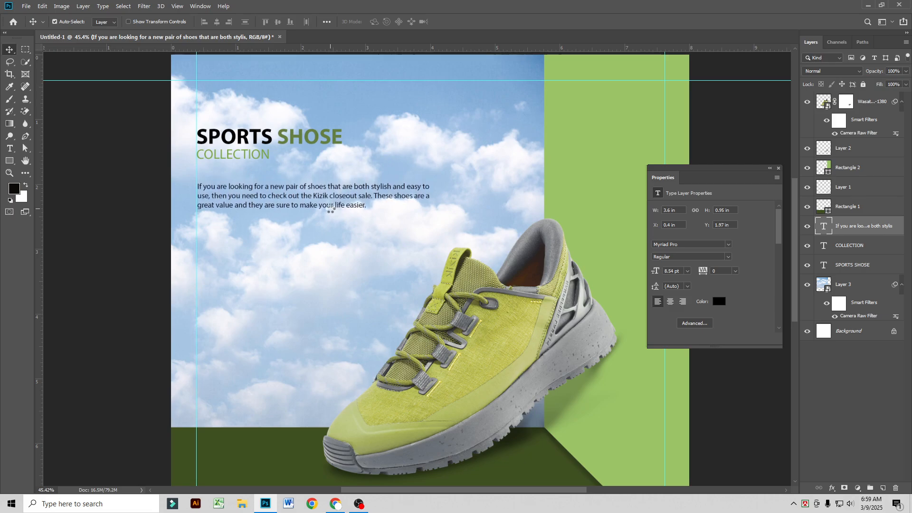
Step: Lengthen the description by repeating its text from "then you need to check out" through "make your life easier." at the end
{"action": "double_click", "coordinate": [329, 211]}
{"action": "left_click", "coordinate": [368, 214]}
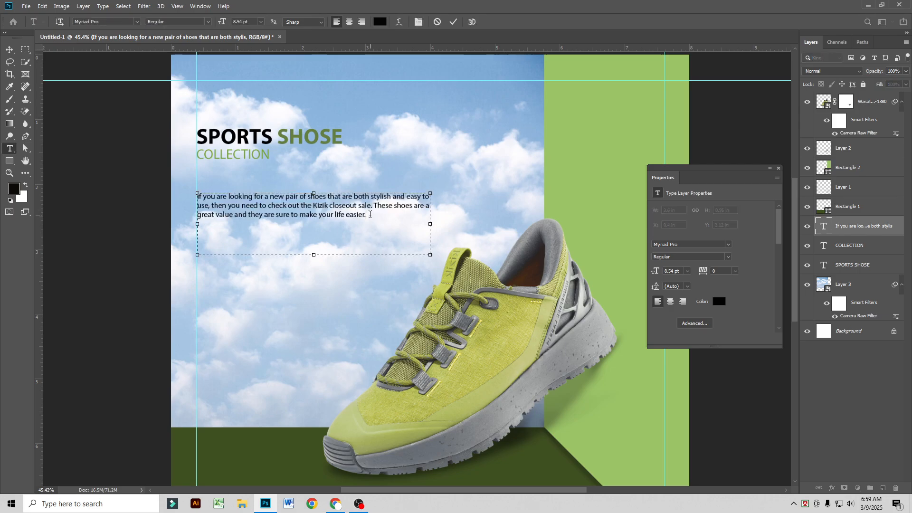
{"action": "left_click_drag", "start_coordinate": [369, 215], "coordinate": [214, 207]}
{"action": "key", "text": "ctrl+c"}
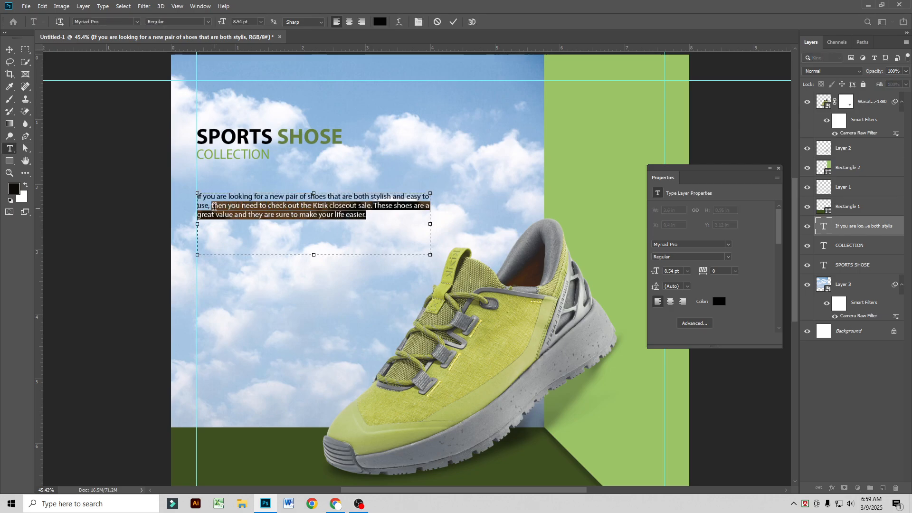
{"action": "left_click", "coordinate": [376, 218]}
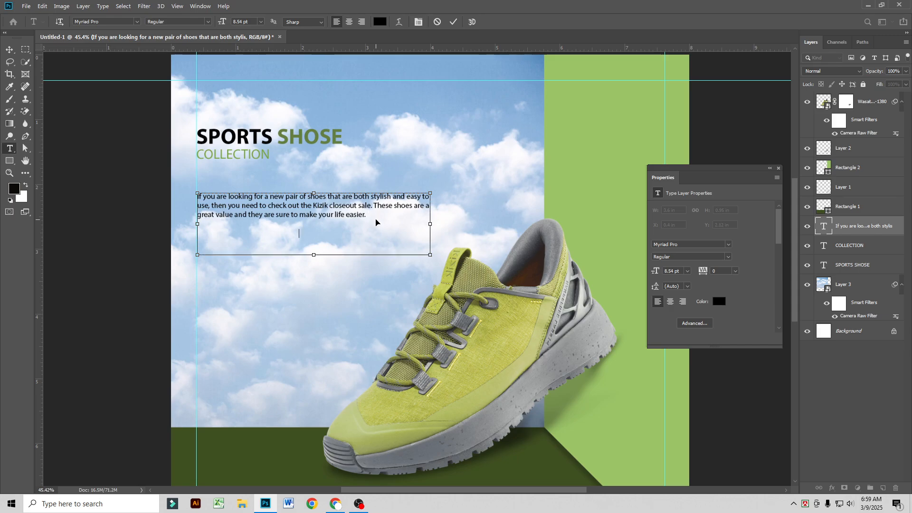
{"action": "key", "text": "ctrl+v"}
{"action": "left_click", "coordinate": [454, 21]}
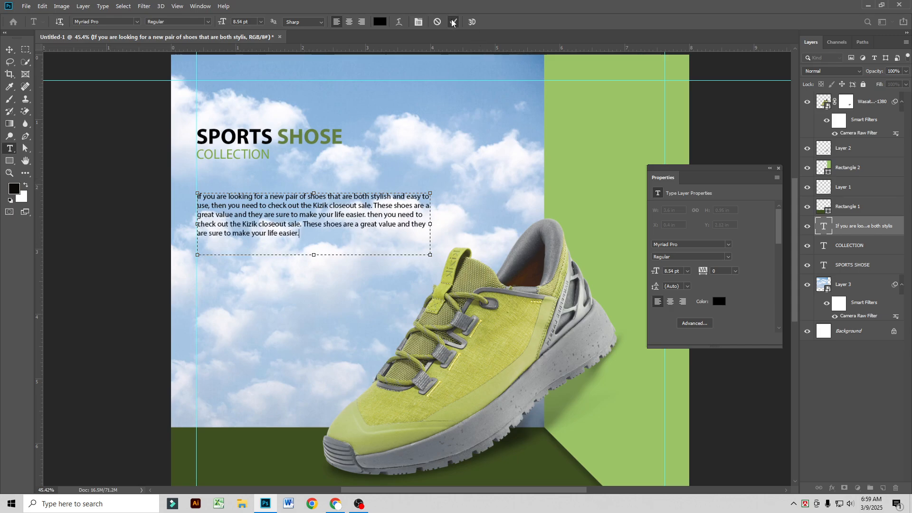
Step: Draw a rounded rectangle about 469 × 90 px with 10 px corners below the description, filled with the green sampled from SHOSE
{"action": "key", "text": "v"}
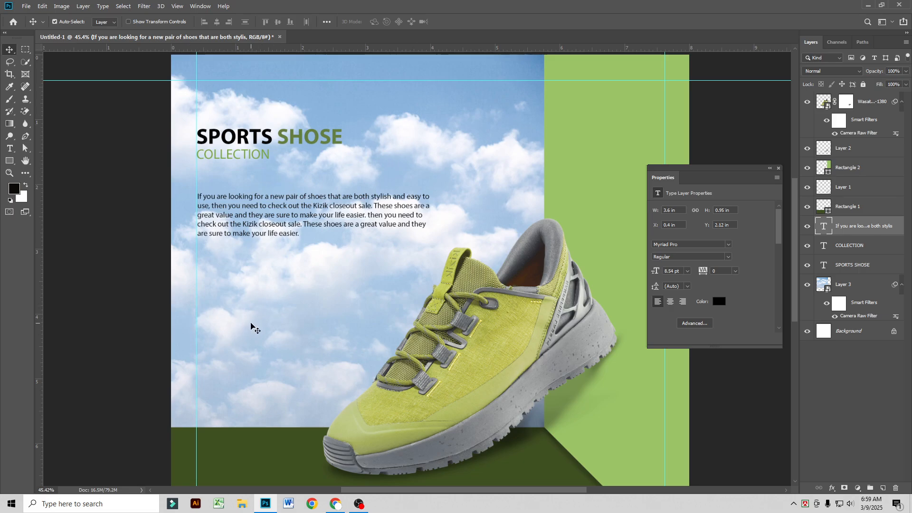
{"action": "left_click", "coordinate": [8, 87]}
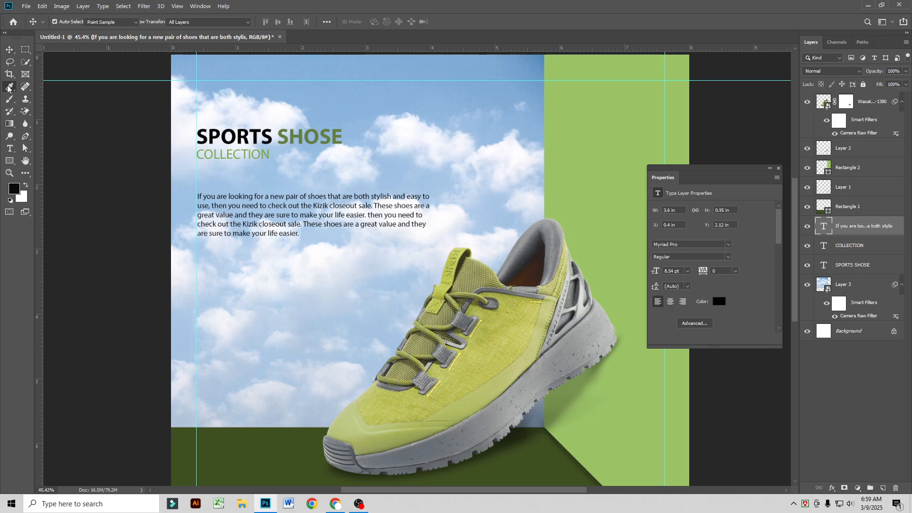
{"action": "left_click", "coordinate": [314, 132]}
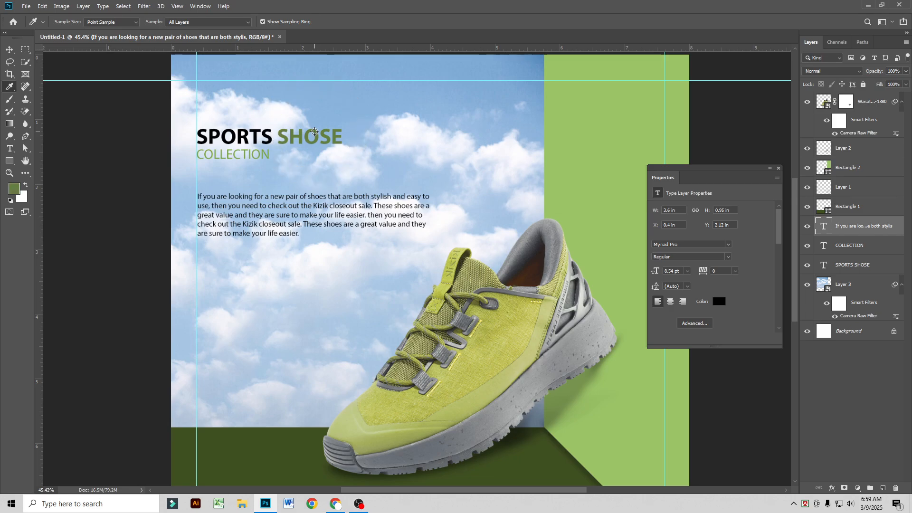
{"action": "left_click", "coordinate": [8, 160]}
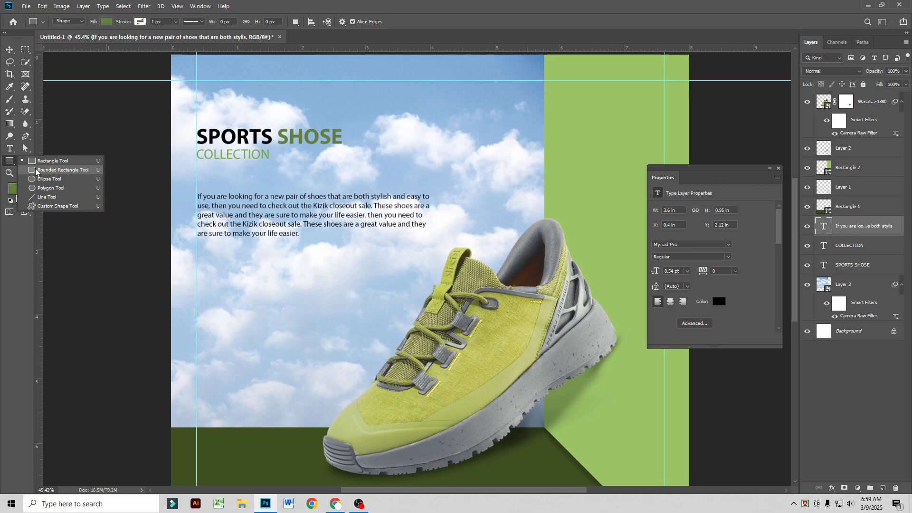
{"action": "left_click", "coordinate": [47, 170]}
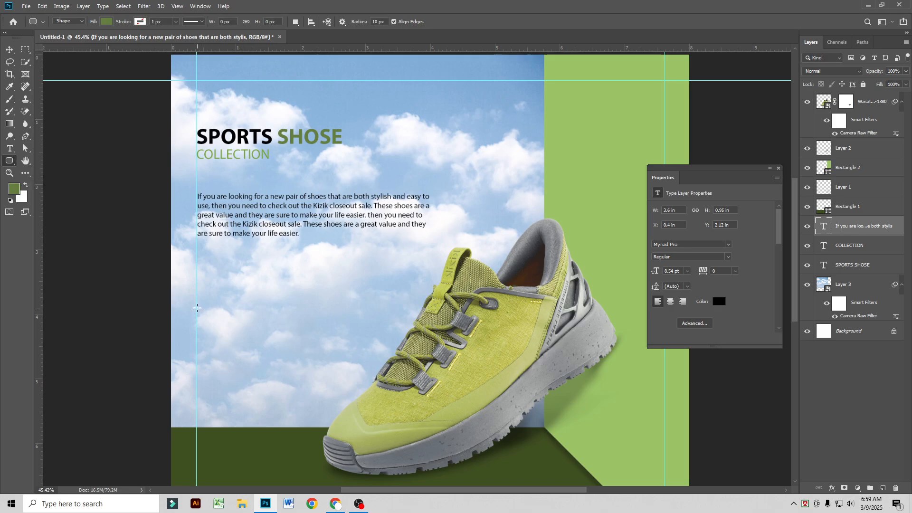
{"action": "left_click_drag", "start_coordinate": [197, 305], "coordinate": [303, 327]}
{"action": "left_click_drag", "start_coordinate": [298, 324], "coordinate": [298, 323]}
{"action": "left_click", "coordinate": [9, 50]}
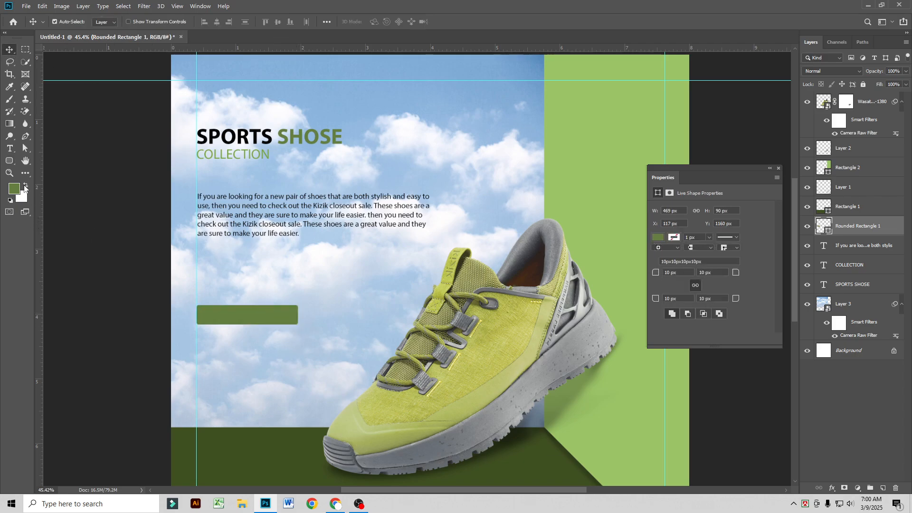
Step: Add the text SHOP NOW above the green rounded rectangle in white Myriad Pro Bold
{"action": "left_click", "coordinate": [9, 148]}
{"action": "left_click", "coordinate": [229, 269]}
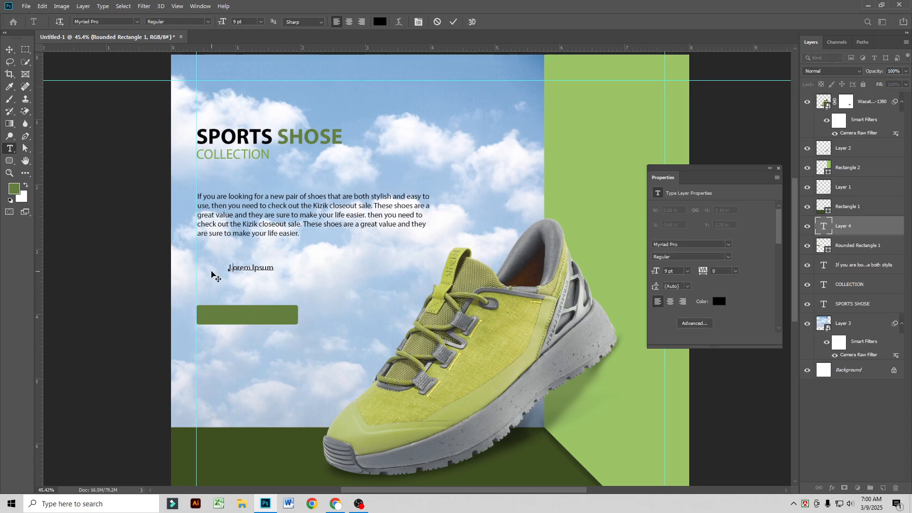
{"action": "type", "text": "SHOP NOW"}
{"action": "key", "text": "ctrl+a"}
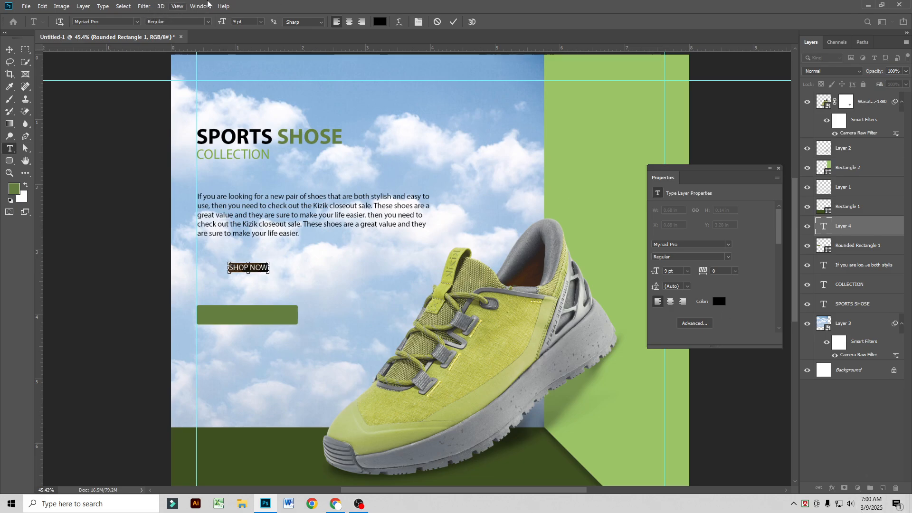
{"action": "left_click", "coordinate": [207, 21]}
{"action": "left_click", "coordinate": [183, 46]}
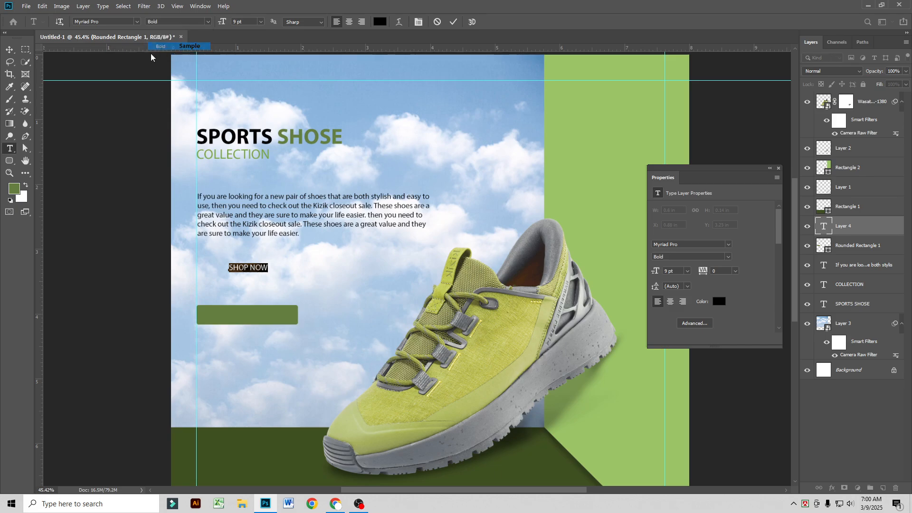
{"action": "left_click", "coordinate": [380, 22]}
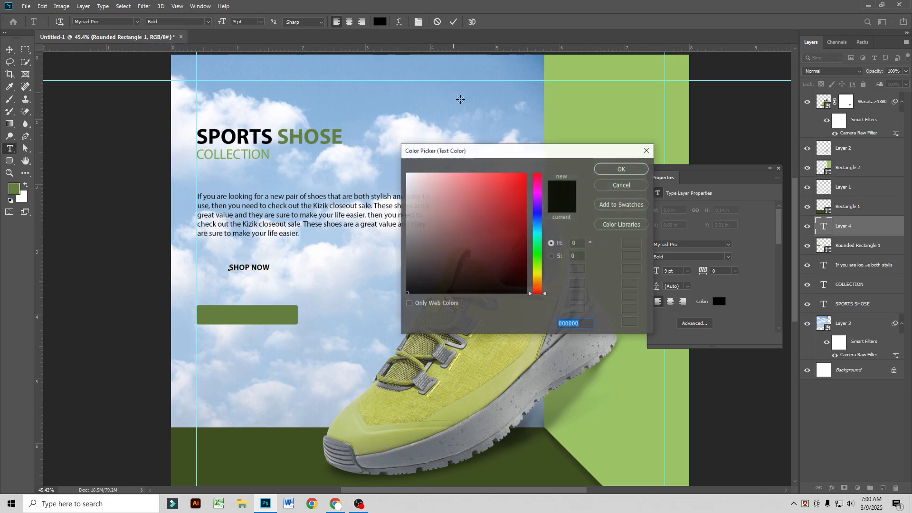
{"action": "left_click", "coordinate": [407, 174]}
{"action": "left_click", "coordinate": [617, 169]}
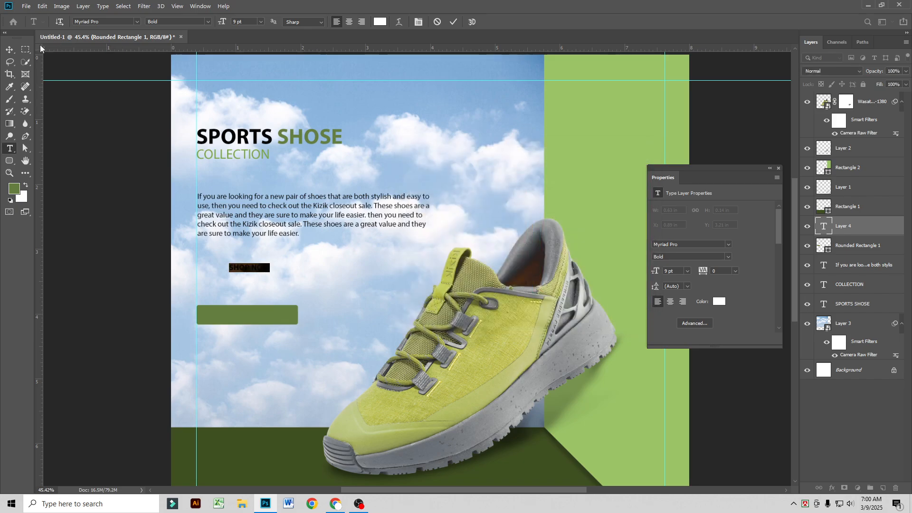
Step: Scale SHOP NOW up to about 15.17 pt and center it on the green rounded rectangle
{"action": "left_click", "coordinate": [10, 50]}
{"action": "key", "text": "ctrl+t"}
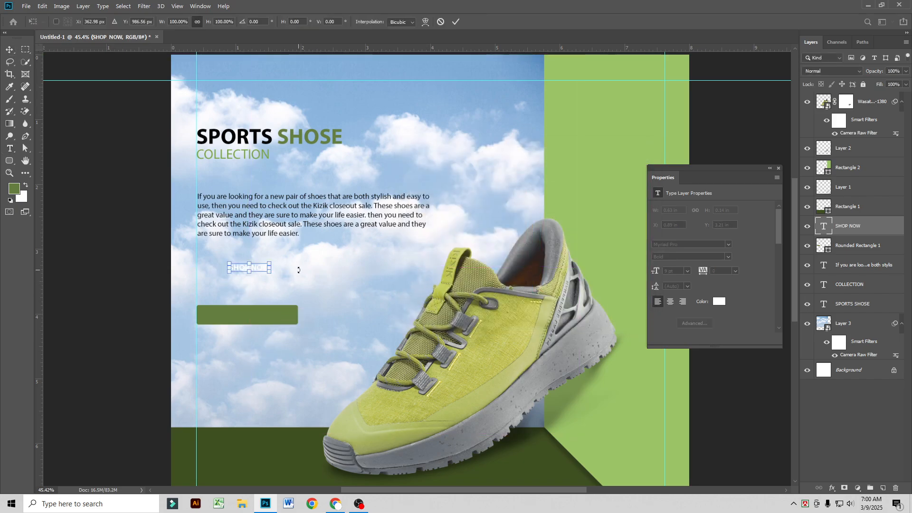
{"action": "left_click_drag", "start_coordinate": [274, 268], "coordinate": [272, 318]}
{"action": "key", "text": "Return"}
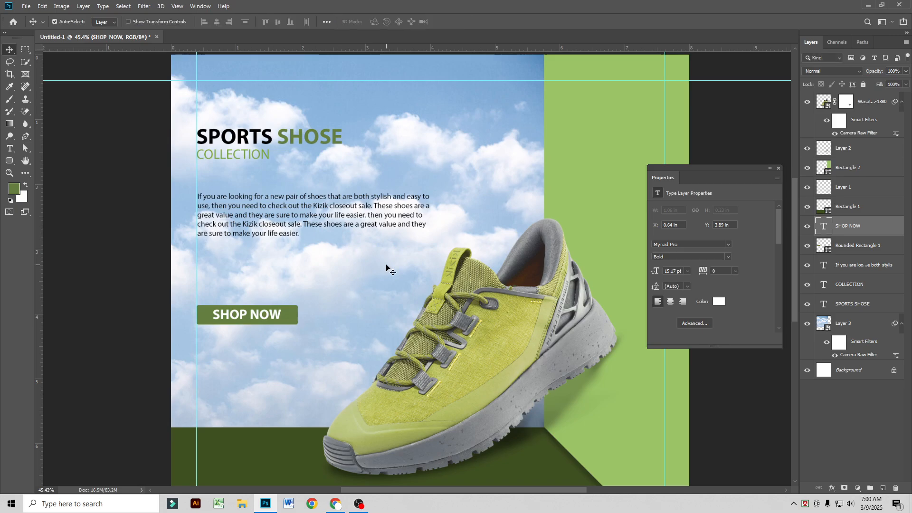
Step: Start a 9 pt Myriad Pro Regular text line on the dark green band and bring its layer to the top of the stack
{"action": "scroll", "coordinate": [382, 263], "scroll_direction": "down", "scroll_amount": 2}
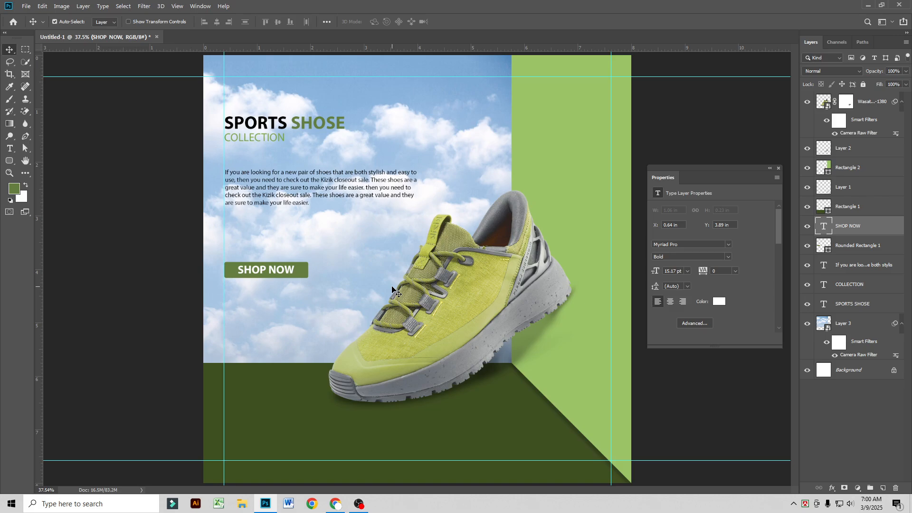
{"action": "scroll", "coordinate": [284, 448], "scroll_direction": "up", "scroll_amount": 6}
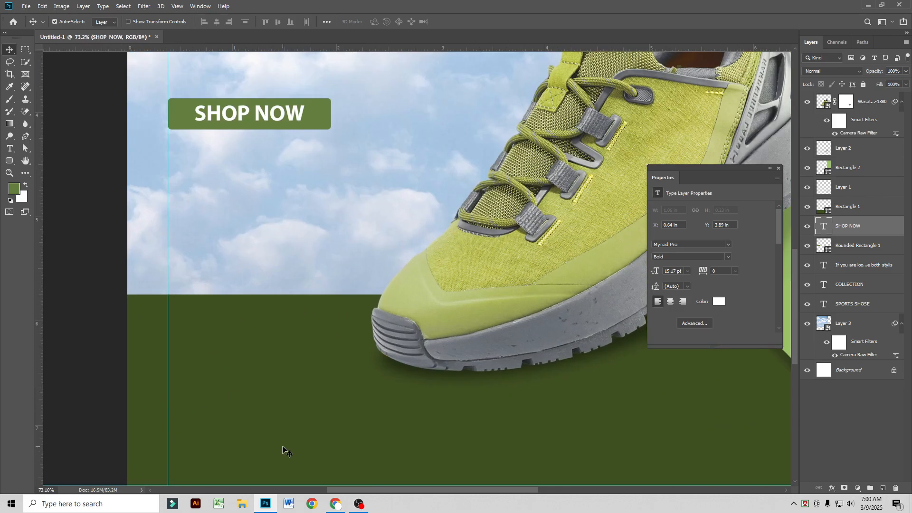
{"action": "scroll", "coordinate": [295, 376], "scroll_direction": "down", "scroll_amount": 1}
{"action": "scroll", "coordinate": [295, 376], "scroll_direction": "down", "scroll_amount": 2}
{"action": "scroll", "coordinate": [306, 387], "scroll_direction": "up", "scroll_amount": 1}
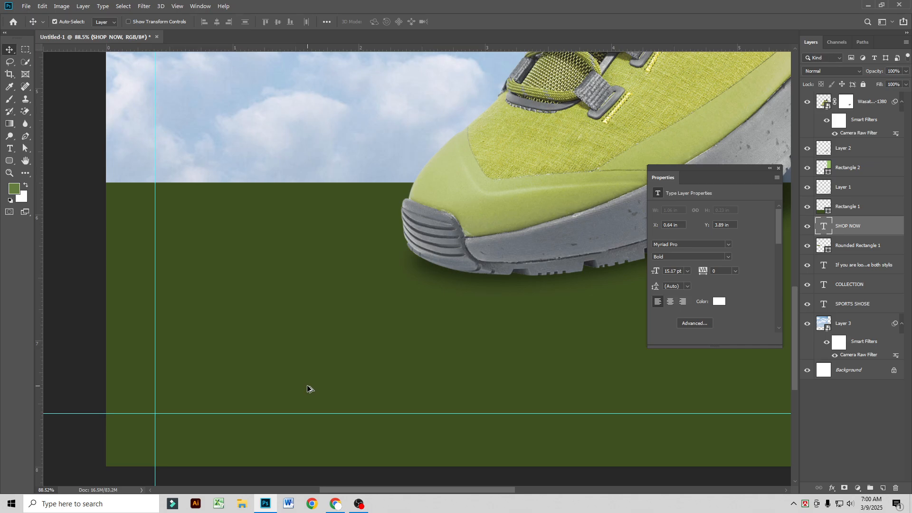
{"action": "left_click", "coordinate": [10, 149]}
{"action": "left_click", "coordinate": [240, 337]}
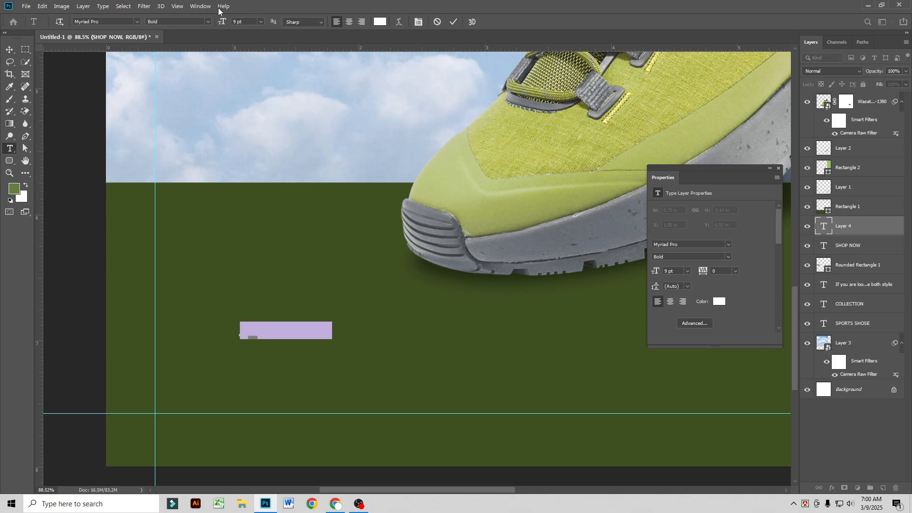
{"action": "left_click", "coordinate": [209, 22]}
{"action": "left_click", "coordinate": [181, 30]}
{"action": "left_click_drag", "start_coordinate": [843, 227], "coordinate": [848, 98]}
Step: Replace the placeholder text on the dark green band with YOUR ADDRESS
{"action": "left_click", "coordinate": [274, 334]}
{"action": "key", "text": "ctrl+a"}
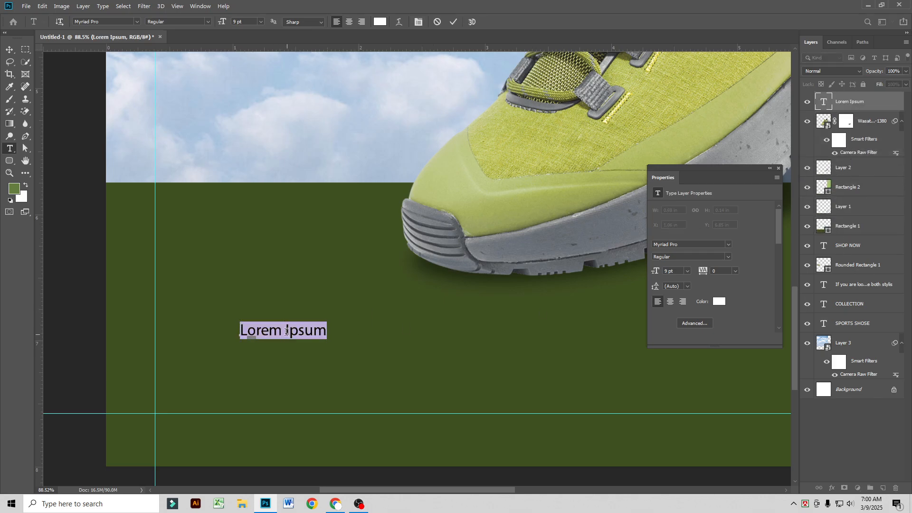
{"action": "type", "text": "YO"}
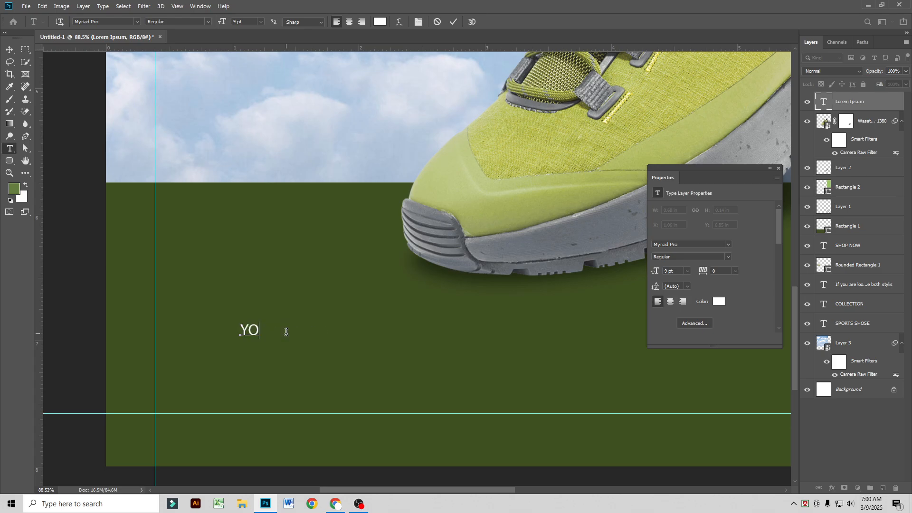
{"action": "type", "text": "UR ADDRESS"}
{"action": "left_click", "coordinate": [10, 49]}
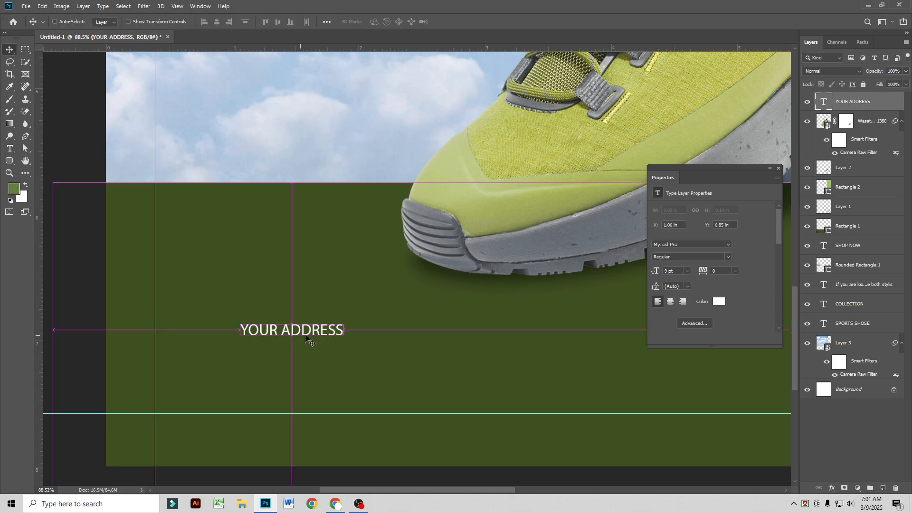
Step: Scale YOUR ADDRESS down to about 6.29 pt and place it against the left guide at about Y 7.32 in, above the lower guide
{"action": "key", "text": "ctrl+t"}
{"action": "left_click_drag", "start_coordinate": [335, 331], "coordinate": [205, 389]}
{"action": "key", "text": "Return"}
{"action": "scroll", "coordinate": [237, 377], "scroll_direction": "down", "scroll_amount": 3}
{"action": "scroll", "coordinate": [238, 379], "scroll_direction": "down", "scroll_amount": 2}
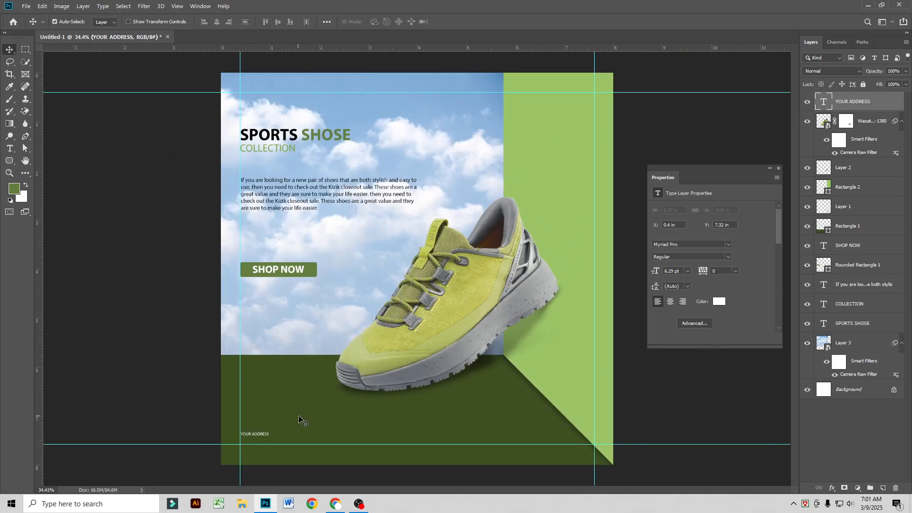
Step: Enlarge YOUR ADDRESS to about 10.38 pt, aligned with the left guide at about Y 7.22 in
{"action": "key", "text": "ctrl+t"}
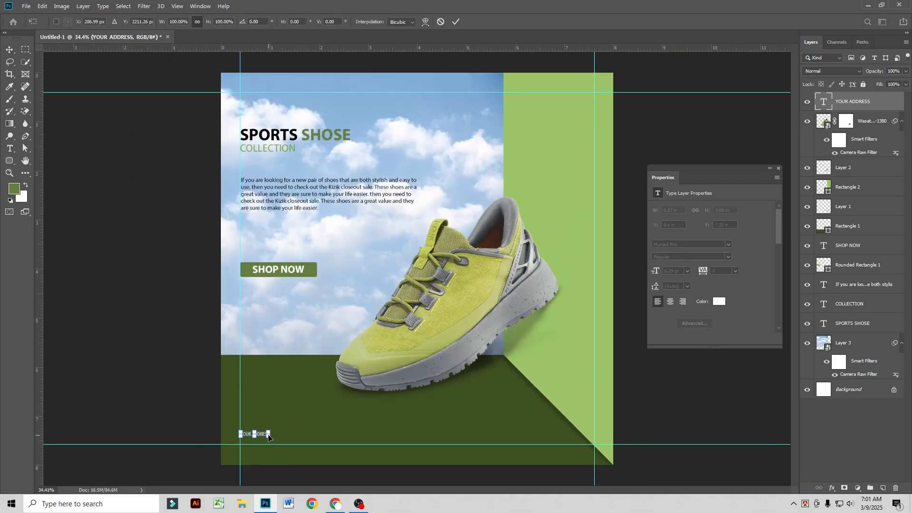
{"action": "left_click_drag", "start_coordinate": [268, 436], "coordinate": [255, 410]}
{"action": "key", "text": "Return"}
Step: Duplicate YOUR ADDRESS directly beneath itself and change the copy's text to the city and country
{"action": "scroll", "coordinate": [266, 438], "scroll_direction": "up", "scroll_amount": 3}
{"action": "scroll", "coordinate": [259, 432], "scroll_direction": "down", "scroll_amount": 1}
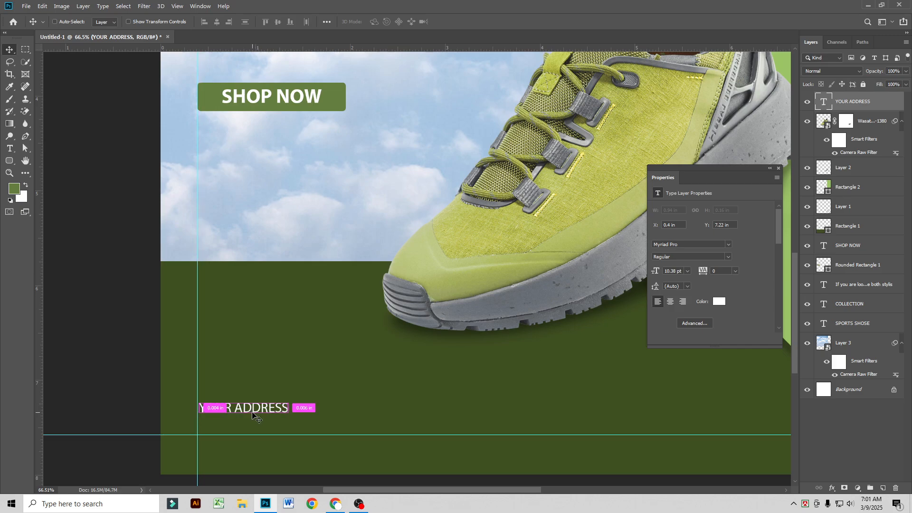
{"action": "key", "text": "ctrl+j"}
{"action": "mouse_move", "coordinate": [242, 414]}
{"action": "left_mouse_down"}
{"action": "mouse_move", "coordinate": [240, 425]}
{"action": "mouse_move", "coordinate": [255, 416]}
{"action": "left_mouse_up"}
{"action": "double_click", "coordinate": [253, 420]}
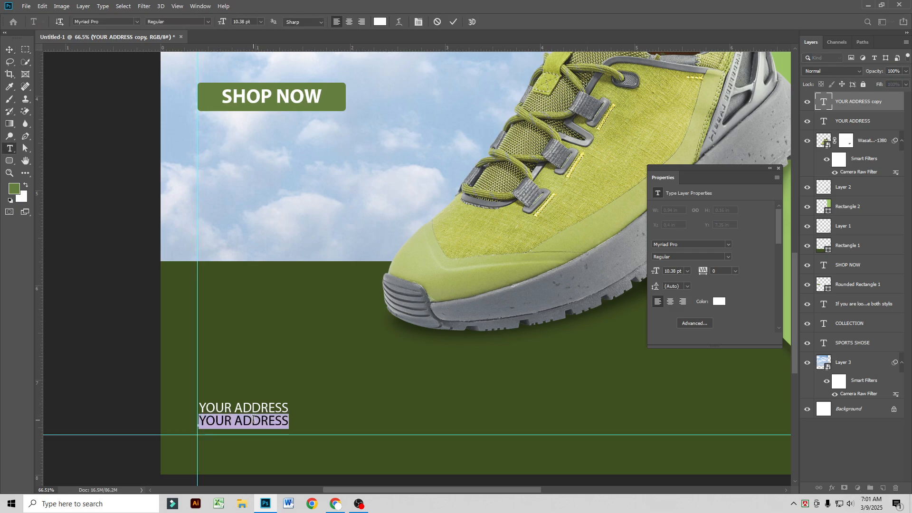
{"action": "type", "text": "DHA"}
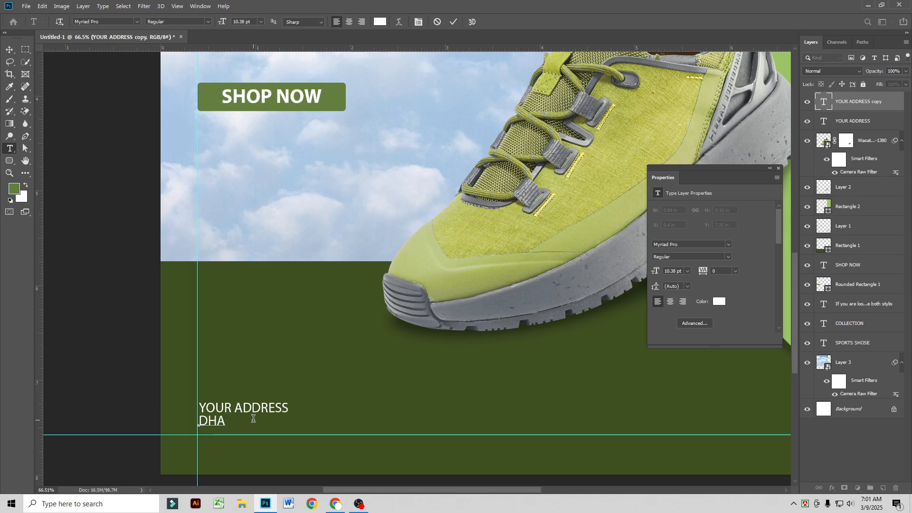
{"action": "type", "text": "KA, BANGLADESH"}
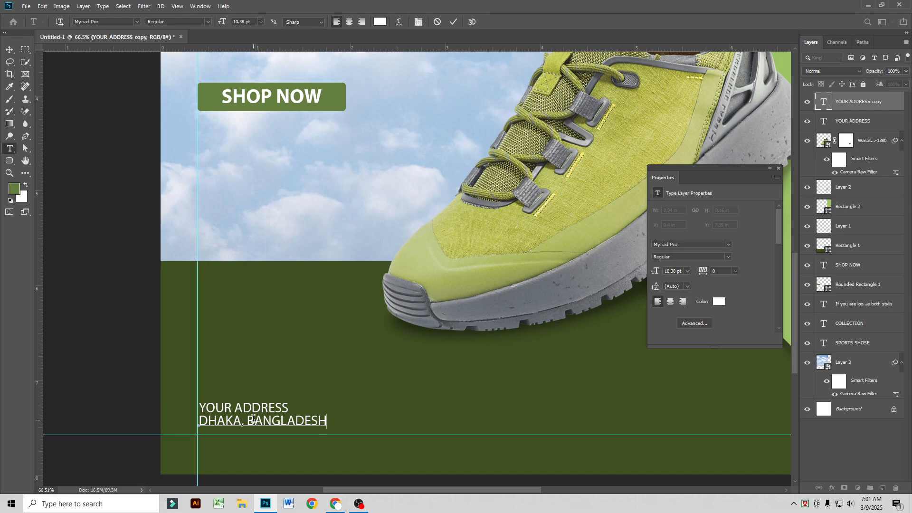
{"action": "left_click", "coordinate": [10, 50]}
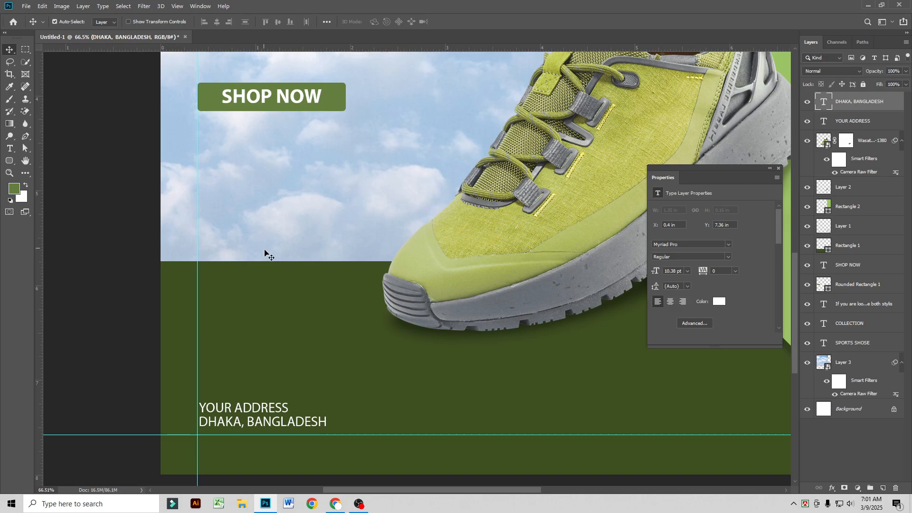
Step: Duplicate both address lines and move the copies across to the right guide, stacked and right-aligned at the same height as the originals
{"action": "key", "text": "ctrl+0"}
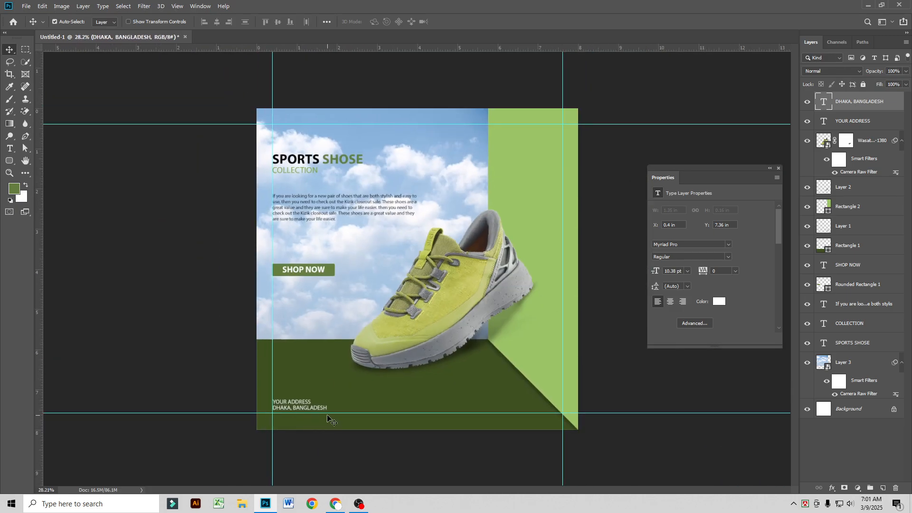
{"action": "scroll", "coordinate": [314, 421], "scroll_direction": "up", "scroll_amount": 4}
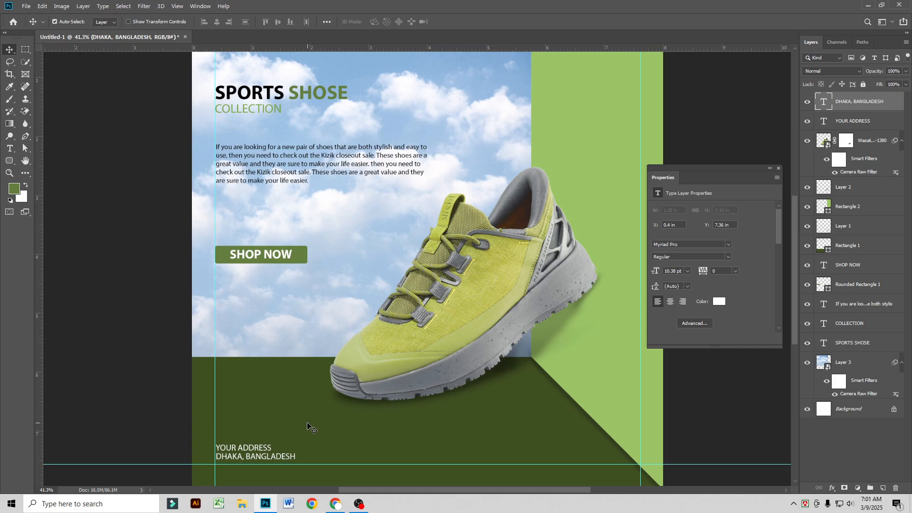
{"action": "left_click", "coordinate": [259, 448]}
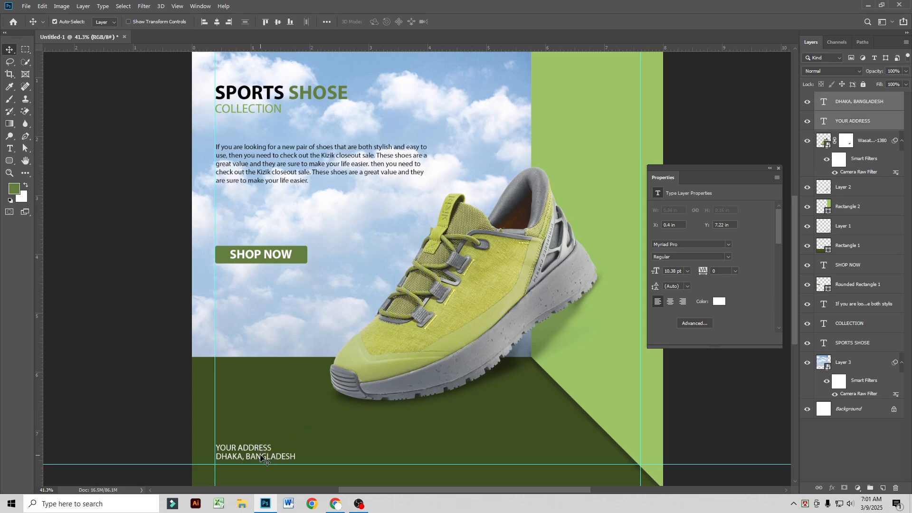
{"action": "left_click", "coordinate": [866, 102], "text": "shift"}
{"action": "key", "text": "ctrl+j"}
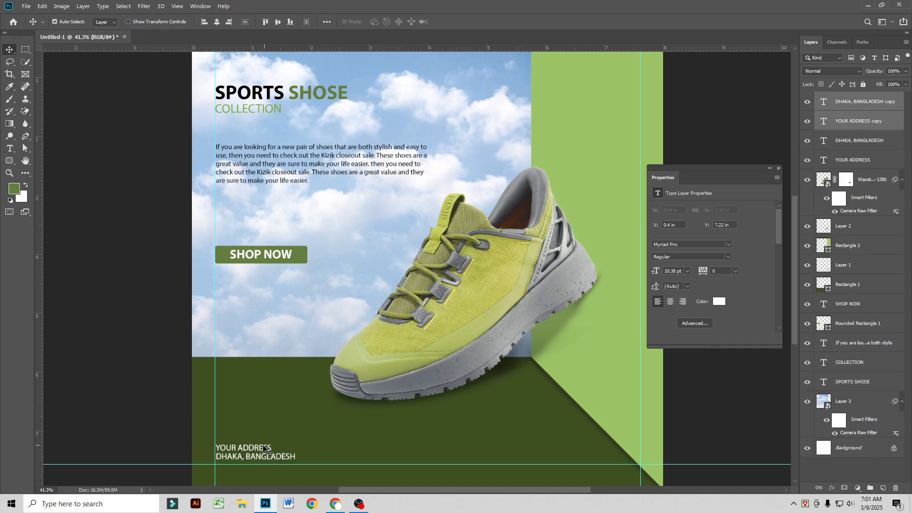
{"action": "left_click_drag", "start_coordinate": [264, 448], "coordinate": [602, 458]}
{"action": "left_click", "coordinate": [260, 452]}
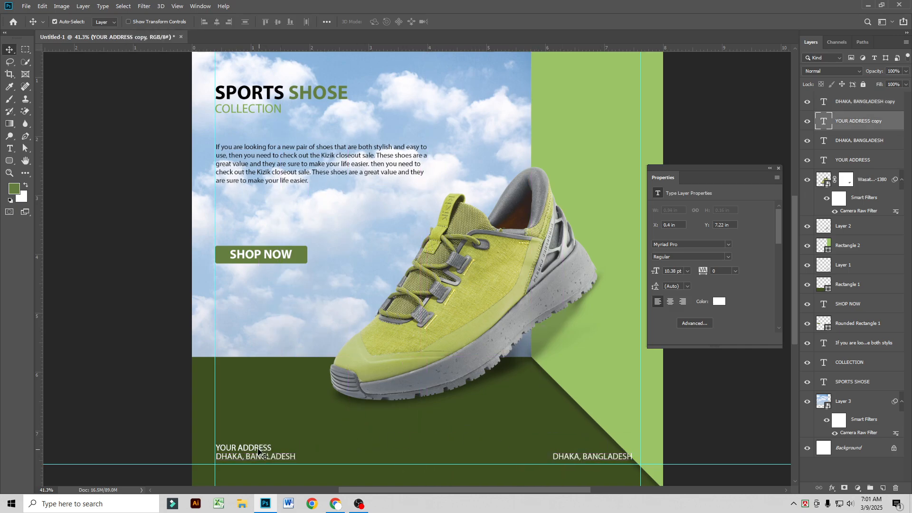
{"action": "left_click_drag", "start_coordinate": [260, 451], "coordinate": [615, 443]}
Step: Replace the text of the copied YOUR ADDRESS line near the right guide with the contact phone number
{"action": "double_click", "coordinate": [616, 448]}
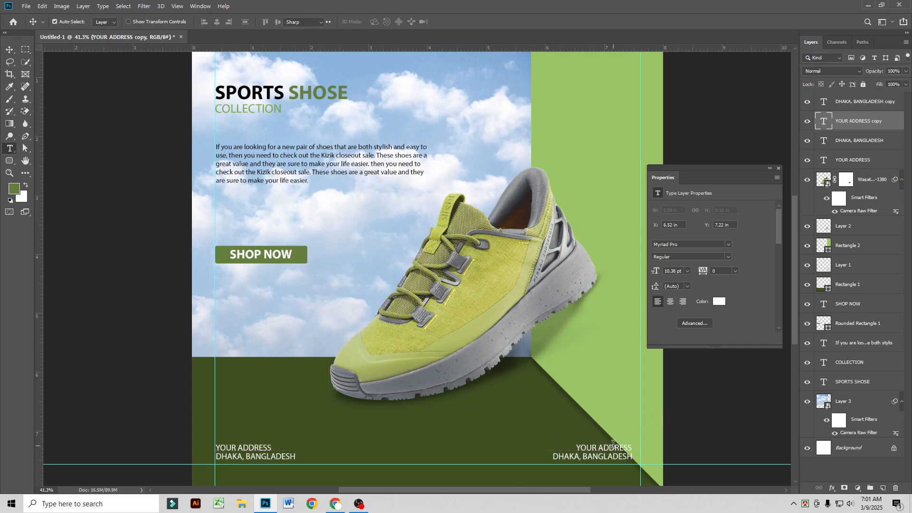
{"action": "key", "text": "BackSpace"}
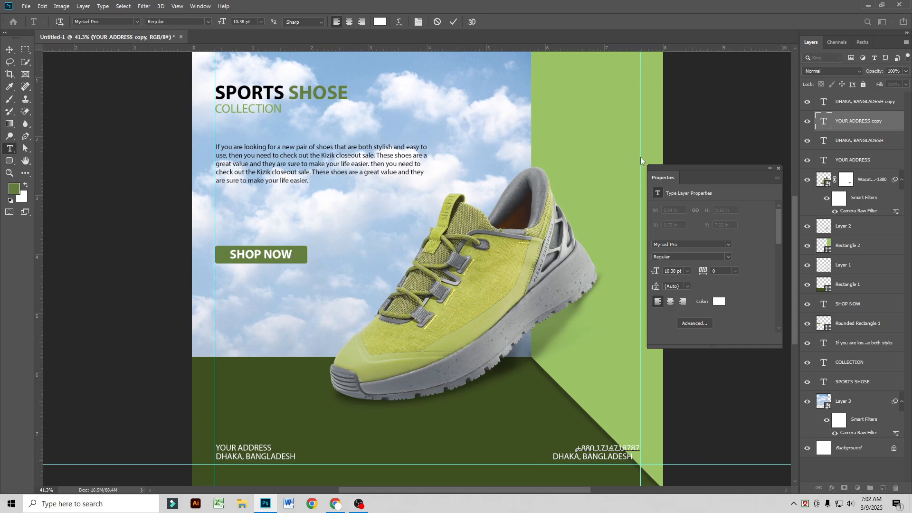
{"action": "left_click", "coordinate": [453, 21]}
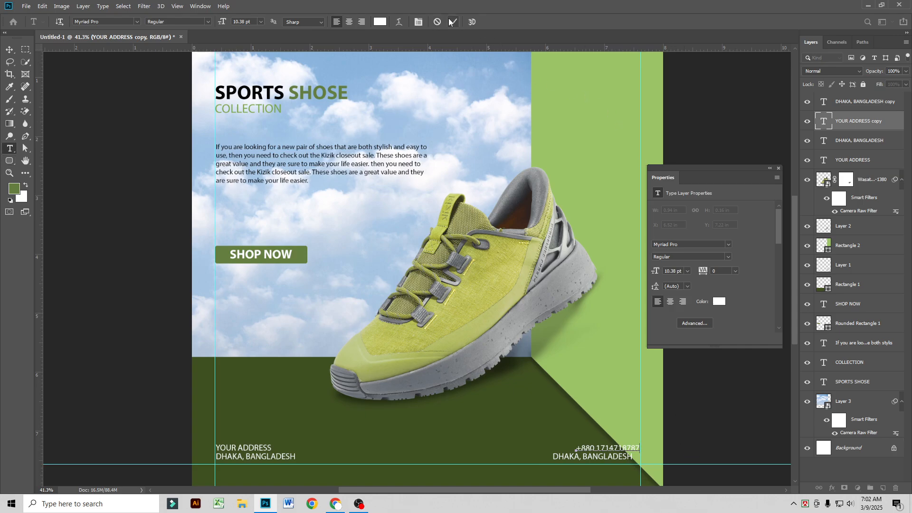
{"action": "left_click", "coordinate": [617, 457], "text": "ctrl"}
{"action": "double_click", "coordinate": [616, 457]}
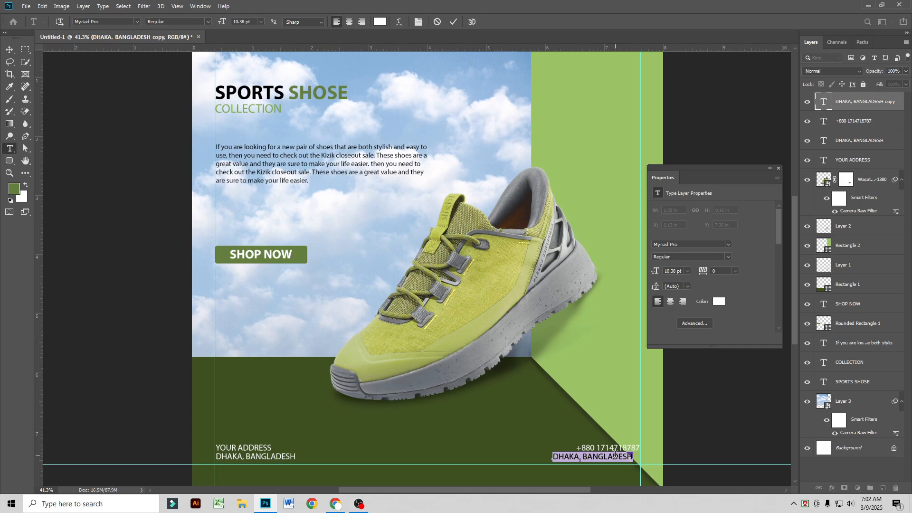
{"action": "type", "text": "ww"}
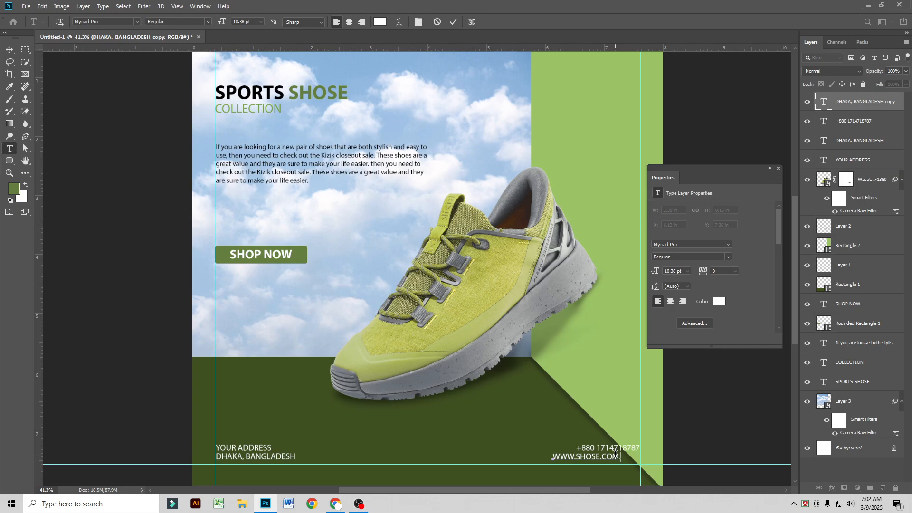
{"action": "left_click", "coordinate": [10, 49]}
{"action": "key", "text": "Right"}
{"action": "key", "text": "Right"}
{"action": "key", "text": "Right"}
{"action": "key", "text": "Right"}
{"action": "key", "text": "Right"}
{"action": "key", "text": "Right"}
{"action": "key", "text": "Right"}
{"action": "key", "text": "Right"}
{"action": "key", "text": "Right"}
{"action": "key", "text": "Right"}
{"action": "key", "text": "Right"}
{"action": "key", "text": "Right"}
{"action": "key", "text": "Right"}
{"action": "key", "text": "Right"}
{"action": "key", "text": "Right"}
{"action": "key", "text": "Right"}
{"action": "key", "text": "Right"}
{"action": "key", "text": "Right"}
{"action": "key", "text": "Right"}
{"action": "key", "text": "Right"}
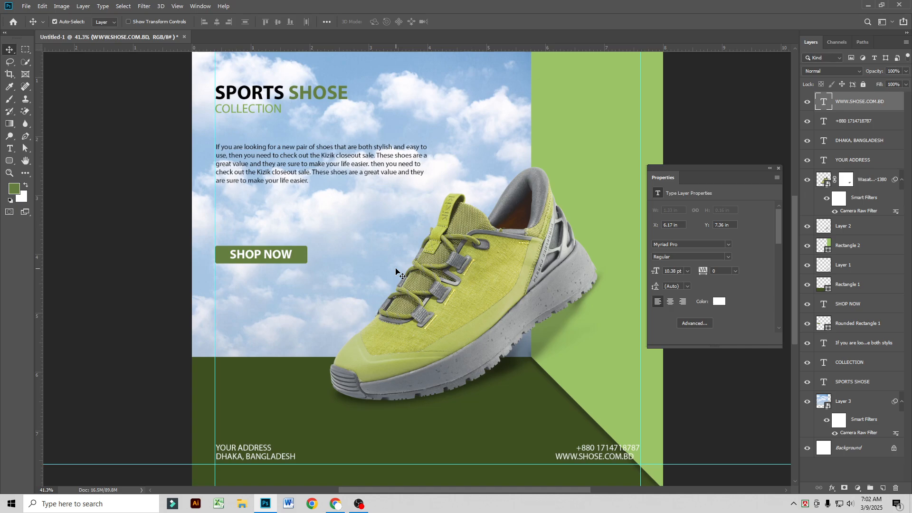
{"action": "key", "text": "Right"}
{"action": "key", "text": "Right"}
{"action": "key", "text": "Right"}
{"action": "key", "text": "Right"}
{"action": "key", "text": "Right"}
{"action": "key", "text": "Right"}
{"action": "key", "text": "Right"}
{"action": "key", "text": "Right"}
{"action": "key", "text": "Right"}
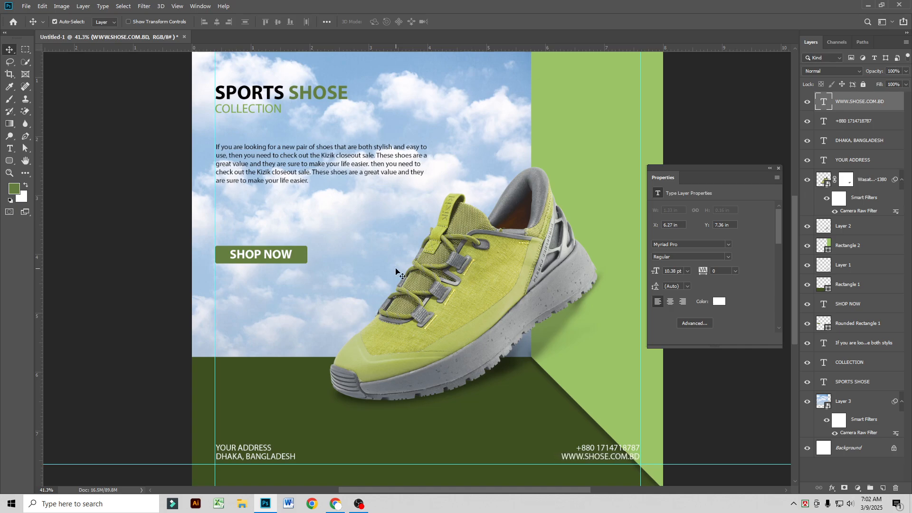
{"action": "key", "text": "Left"}
{"action": "key", "text": "Left"}
{"action": "key", "text": "Left"}
Step: Start placing an embedded file and browse to the Sample Logo folder on the GRAPHIC DESIGN FILE (G:) drive
{"action": "scroll", "coordinate": [374, 311], "scroll_direction": "down", "scroll_amount": 2}
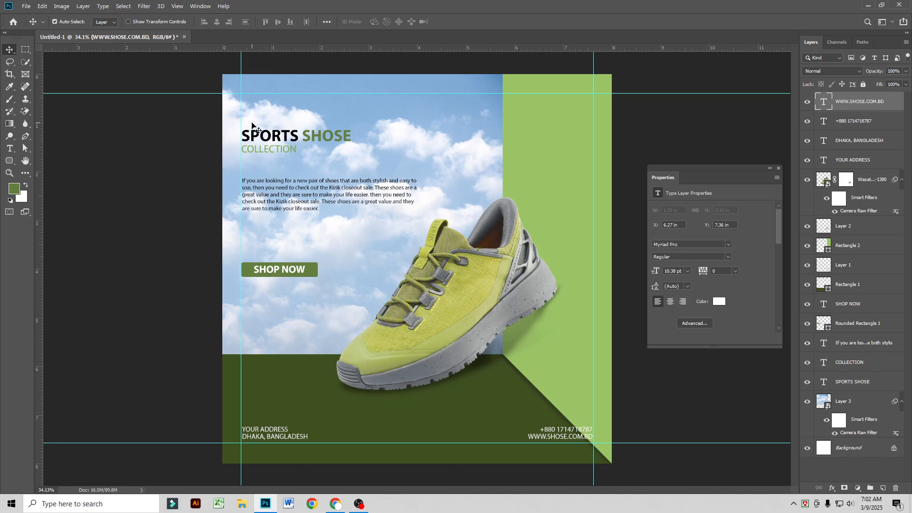
{"action": "left_click", "coordinate": [21, 6]}
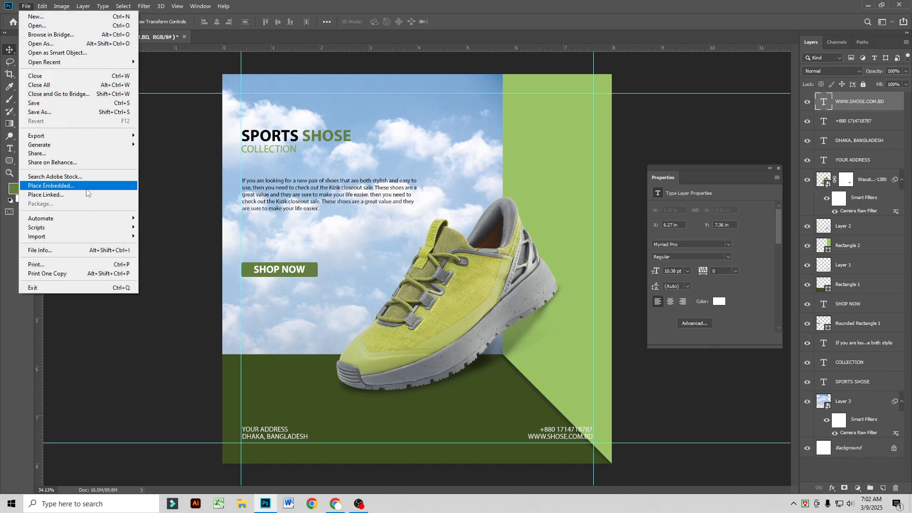
{"action": "left_click", "coordinate": [43, 186]}
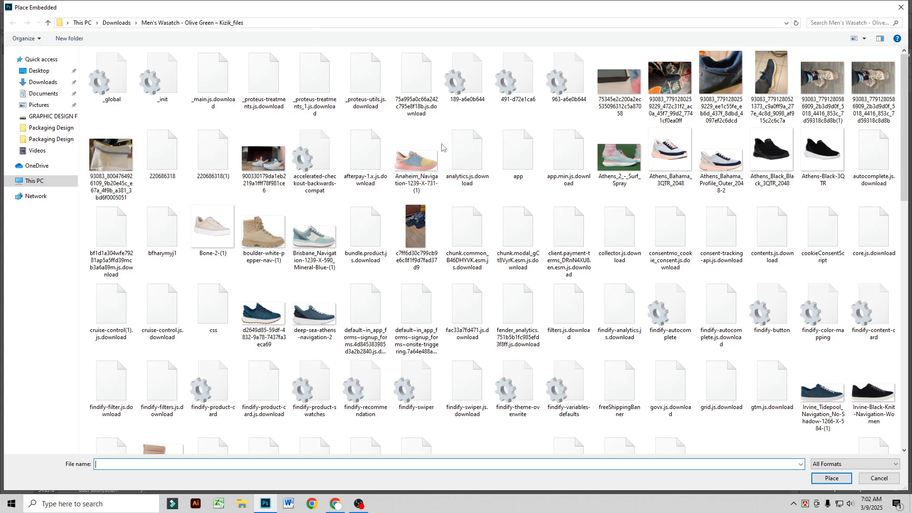
{"action": "left_click", "coordinate": [34, 181]}
{"action": "double_click", "coordinate": [777, 146]}
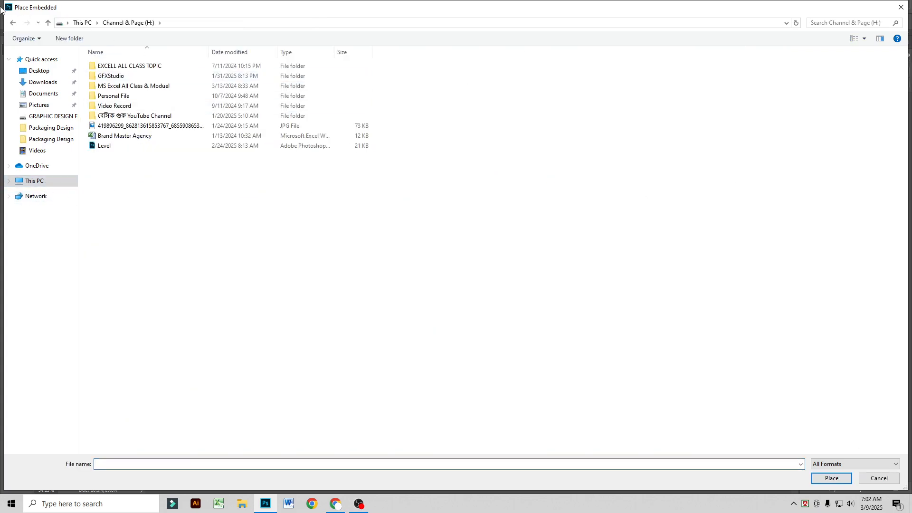
{"action": "left_click", "coordinate": [14, 24]}
{"action": "double_click", "coordinate": [672, 148]}
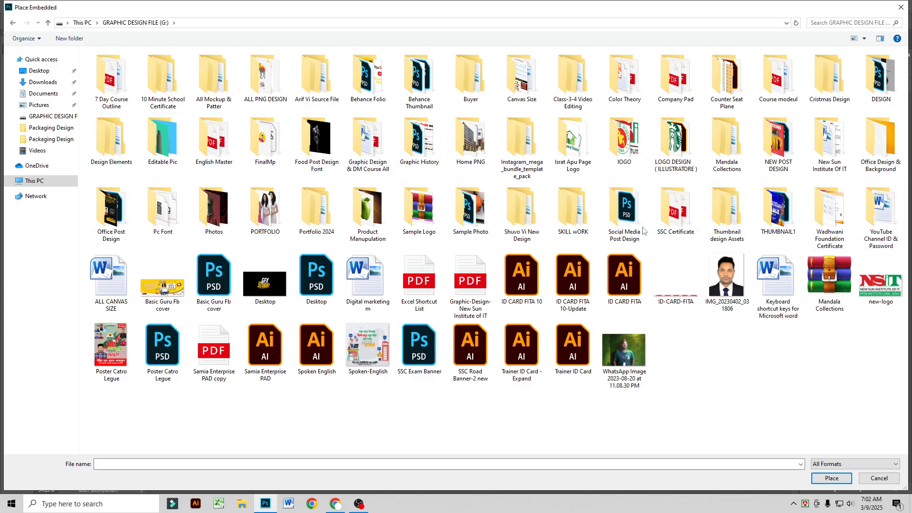
{"action": "double_click", "coordinate": [419, 209]}
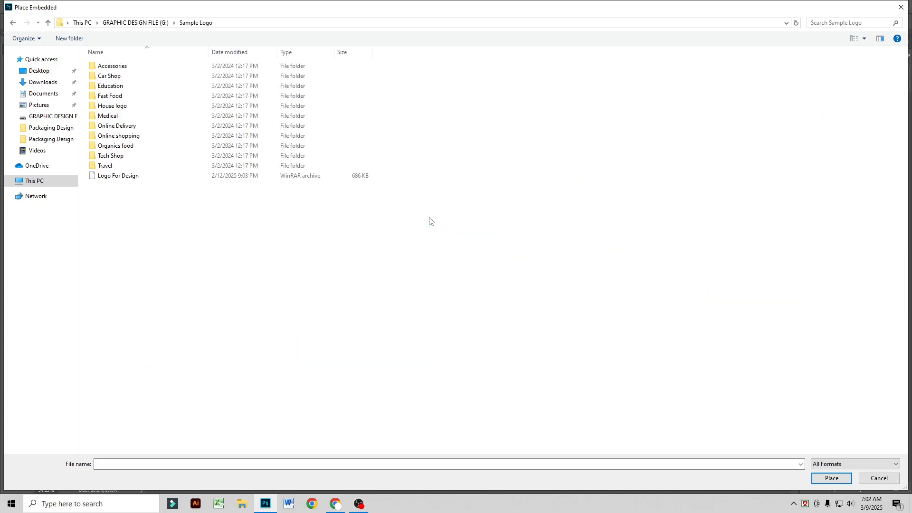
Step: Show the logo folders as large thumbnails and place Modern_Purple_Pink_Online_Mega_S.png from the Online shopping folder
{"action": "right_click", "coordinate": [287, 212]}
{"action": "mouse_move", "coordinate": [309, 218]}
{"action": "left_click", "coordinate": [416, 228]}
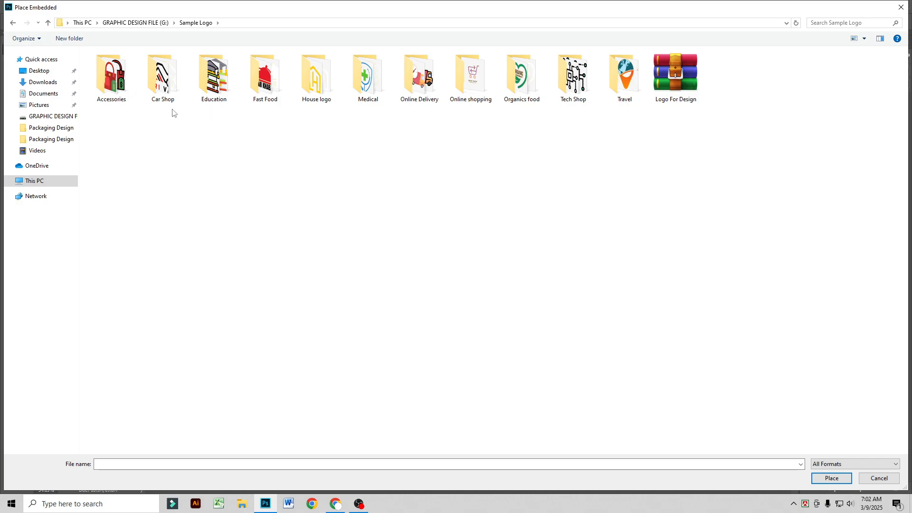
{"action": "left_click", "coordinate": [470, 92]}
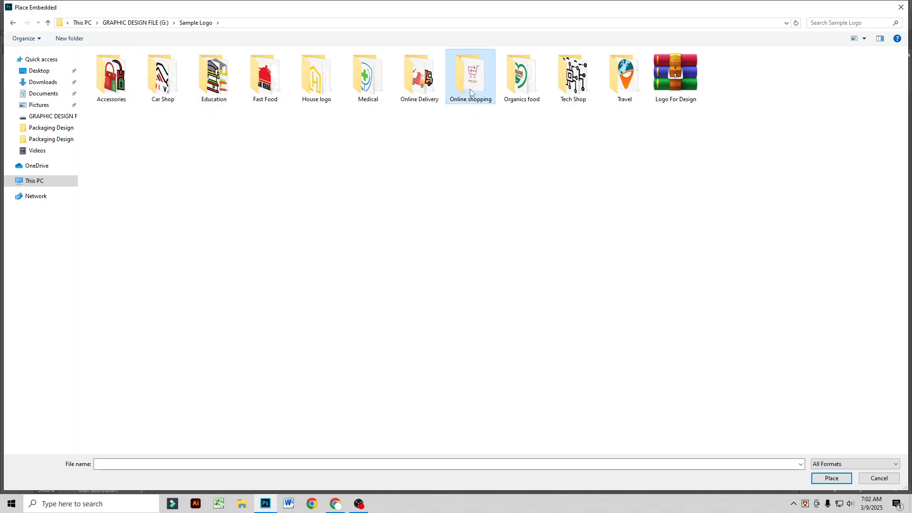
{"action": "double_click", "coordinate": [470, 93]}
{"action": "left_click", "coordinate": [122, 87]}
{"action": "double_click", "coordinate": [122, 88]}
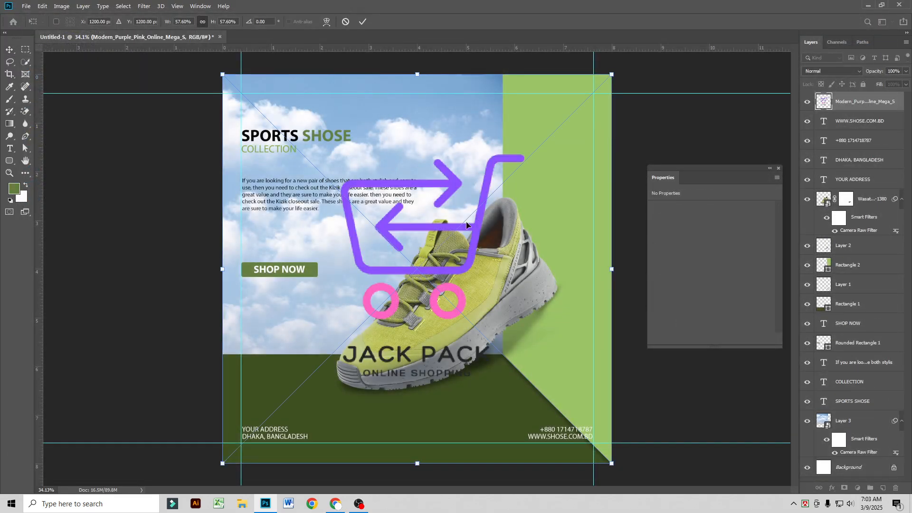
Step: Shrink the logo to about 0.37 × 0.45 in above the SPORTS SHOSE heading and flip it horizontally
{"action": "left_click_drag", "start_coordinate": [609, 459], "coordinate": [261, 112]}
{"action": "right_click", "coordinate": [248, 106]}
{"action": "left_click", "coordinate": [285, 216]}
{"action": "key", "text": "Return"}
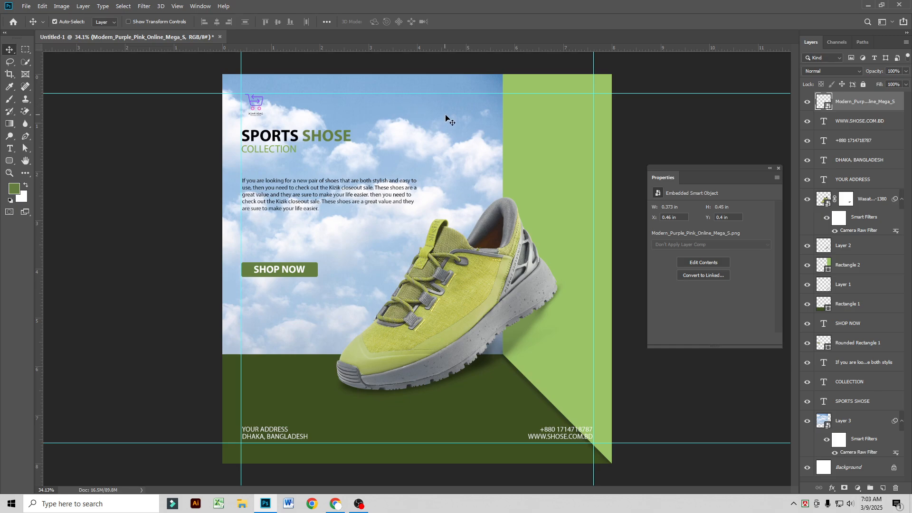
Step: Enlarge the logo to about 0.46 × 0.55 in and shift it toward the left guide at X 0.39 in, Y 0.4 in
{"action": "key", "text": "Left"}
{"action": "key", "text": "Left"}
{"action": "key", "text": "Left"}
{"action": "key", "text": "Down"}
{"action": "key", "text": "ctrl+t"}
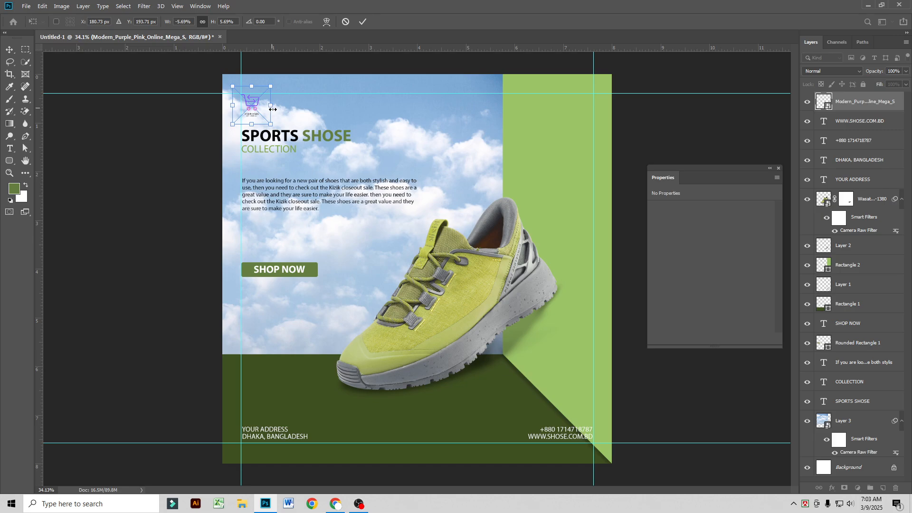
{"action": "mouse_move", "coordinate": [273, 109]}
{"action": "left_mouse_down"}
{"action": "mouse_move", "coordinate": [282, 111]}
{"action": "mouse_move", "coordinate": [256, 110]}
{"action": "left_mouse_up"}
{"action": "key", "text": "Return"}
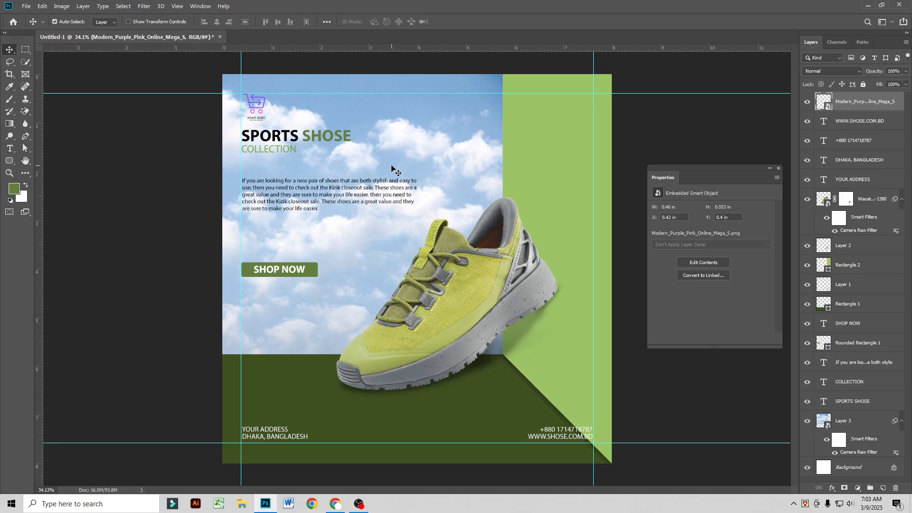
{"action": "key", "text": "shift+Left"}
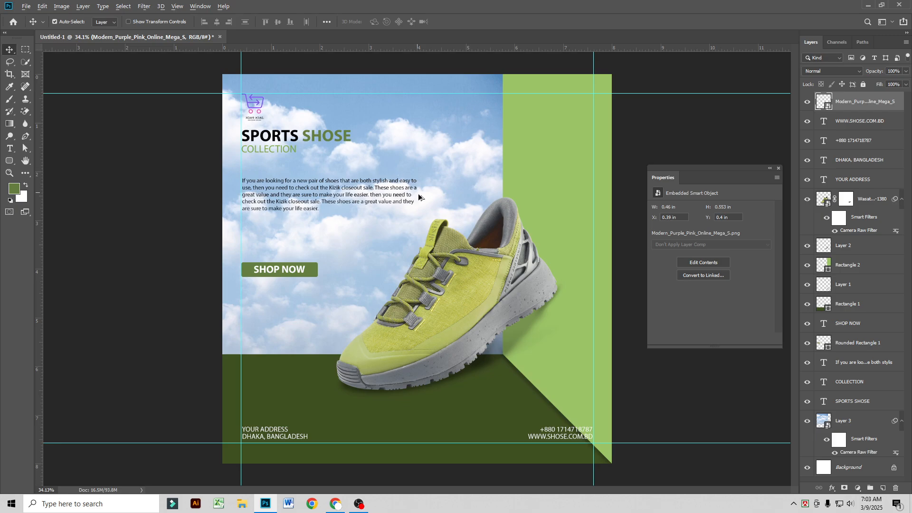